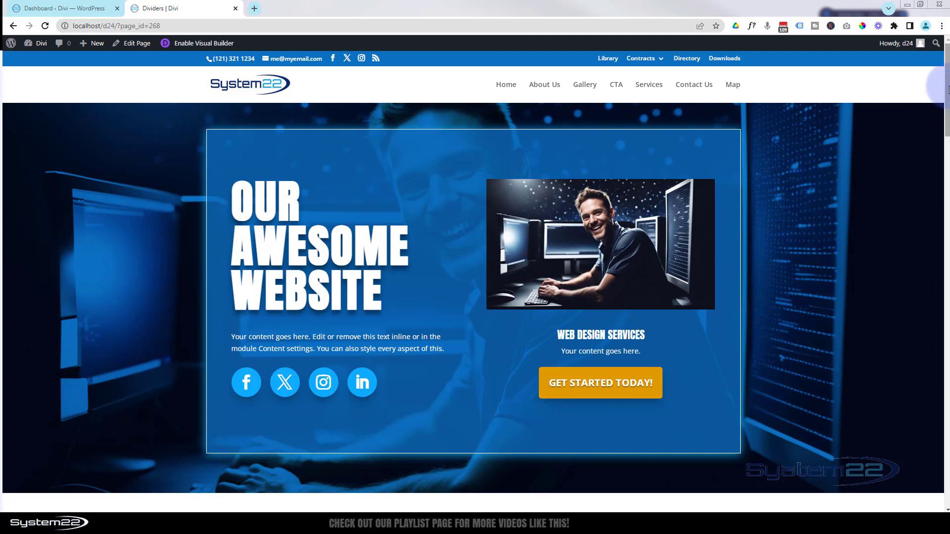
Scroll down the Dividers page to the Reach Out contact form section.
{"action": "scroll", "coordinate": [475, 277], "scroll_direction": "down", "scroll_amount": 3}
{"action": "left_click_drag", "start_coordinate": [948, 162], "coordinate": [944, 399]}
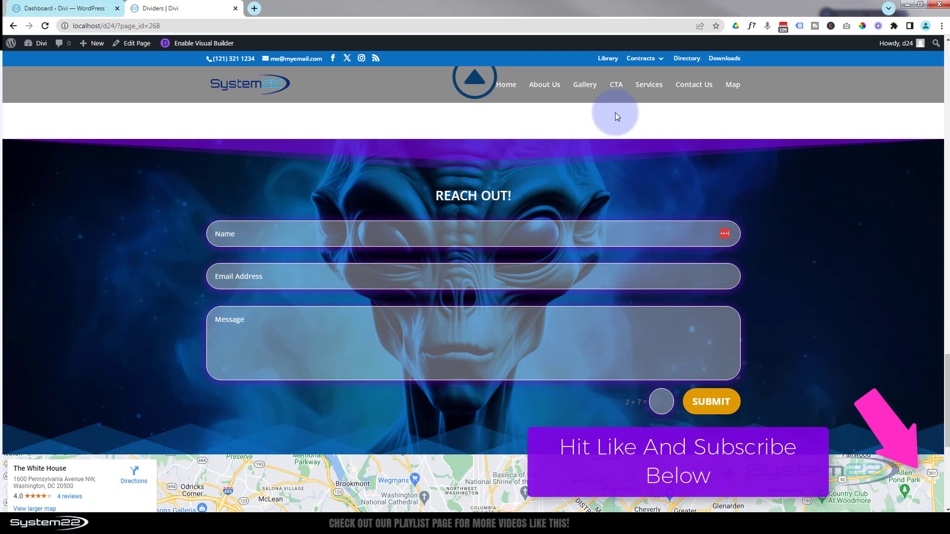
Create a new page in another tab and title it Contact.
{"action": "mouse_move", "coordinate": [91, 43]}
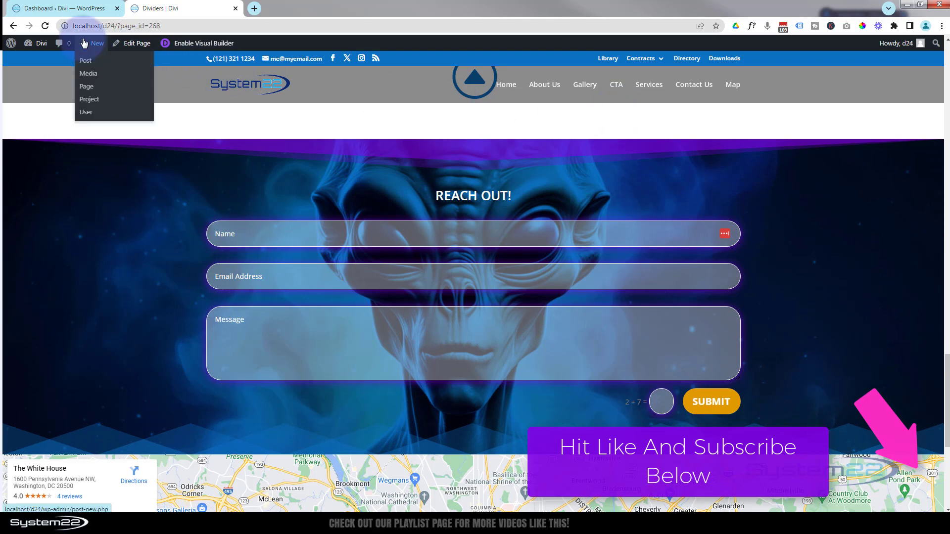
{"action": "middle_click", "coordinate": [91, 89]}
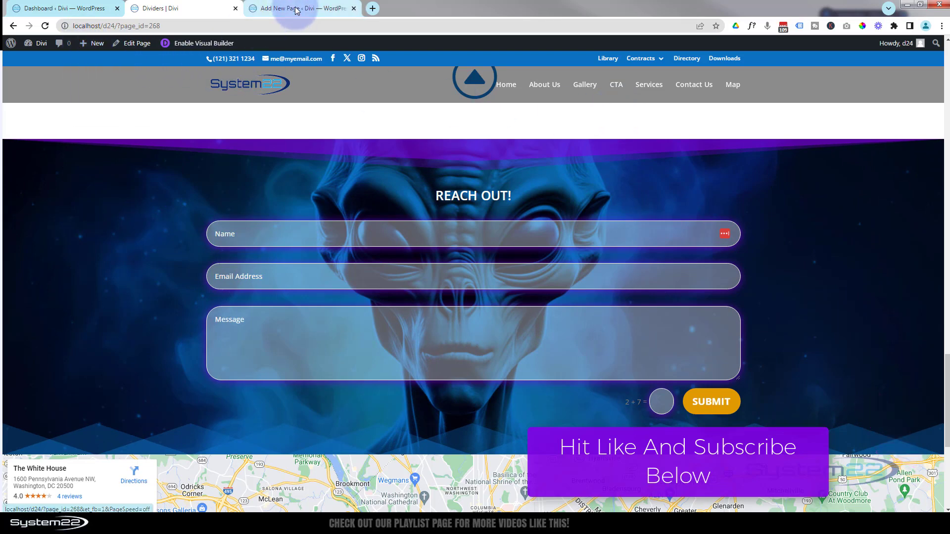
{"action": "left_click", "coordinate": [296, 9]}
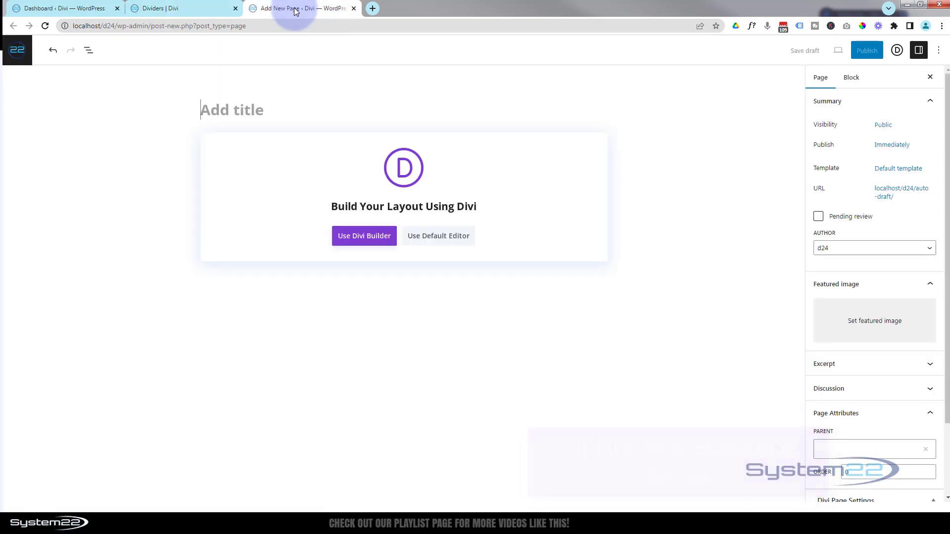
{"action": "type", "text": "Contact"}
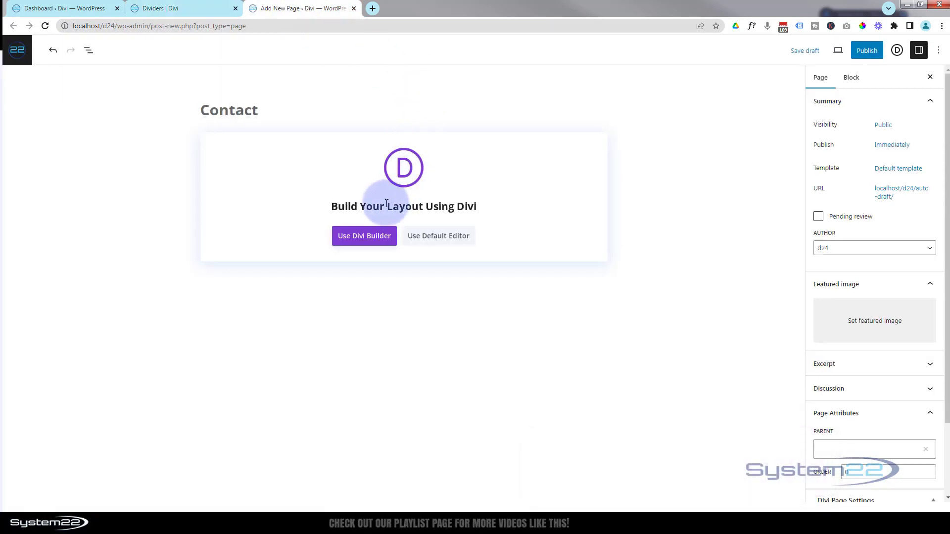
Build the Contact page in Divi with a one-column row holding a Contact Form, settings docked left.
{"action": "left_click", "coordinate": [364, 236]}
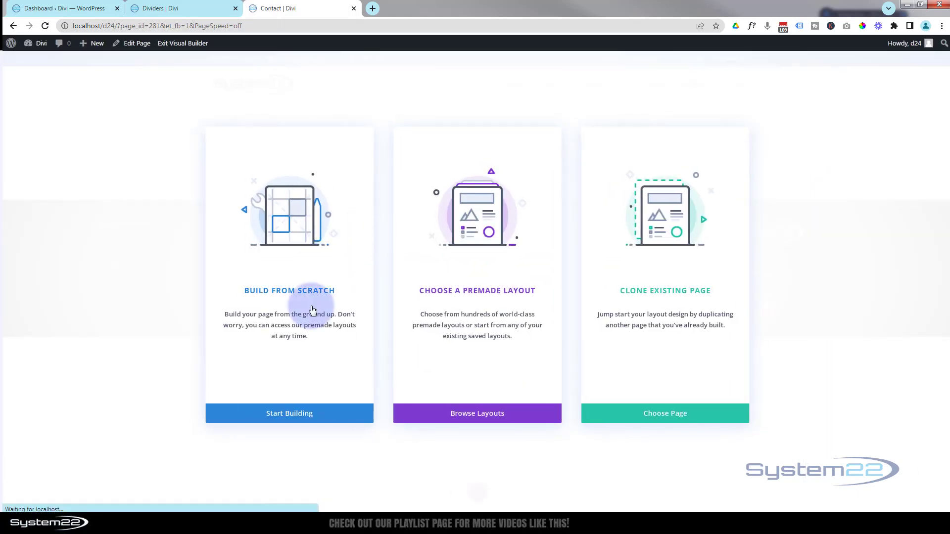
{"action": "left_click", "coordinate": [304, 407]}
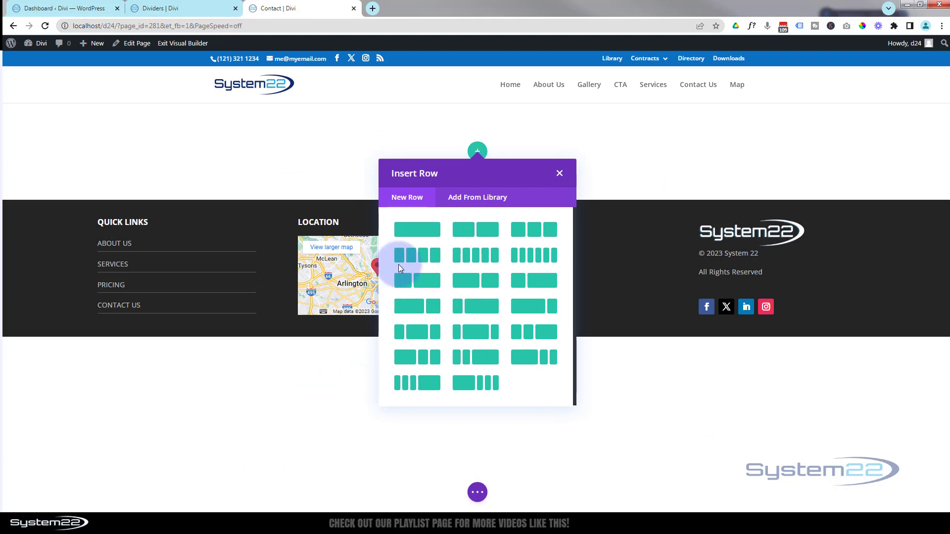
{"action": "left_click", "coordinate": [416, 231]}
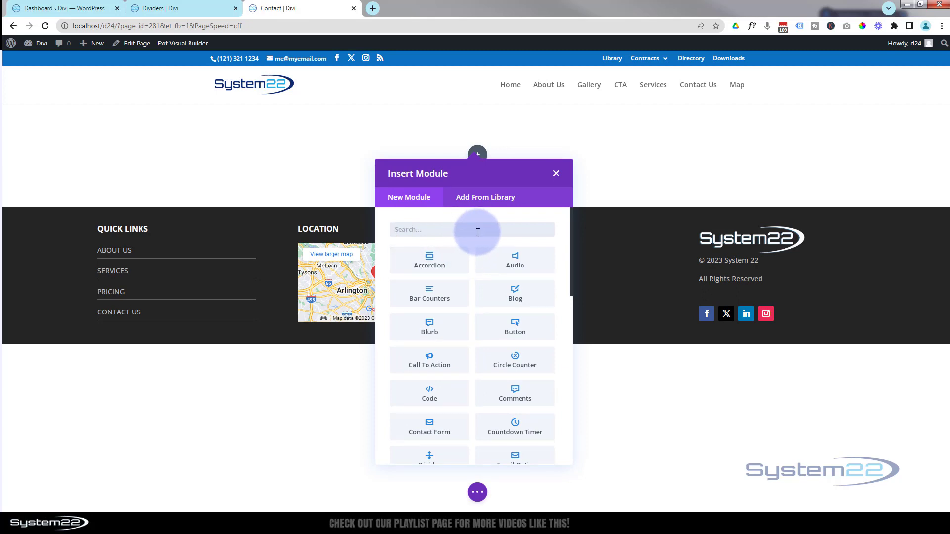
{"action": "scroll", "coordinate": [480, 235], "scroll_direction": "down", "scroll_amount": 2}
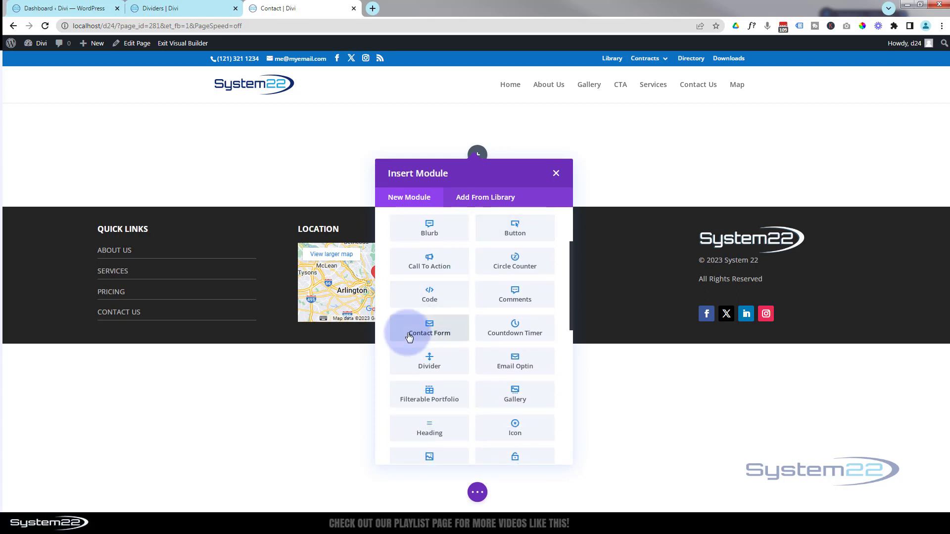
{"action": "left_click", "coordinate": [438, 331]}
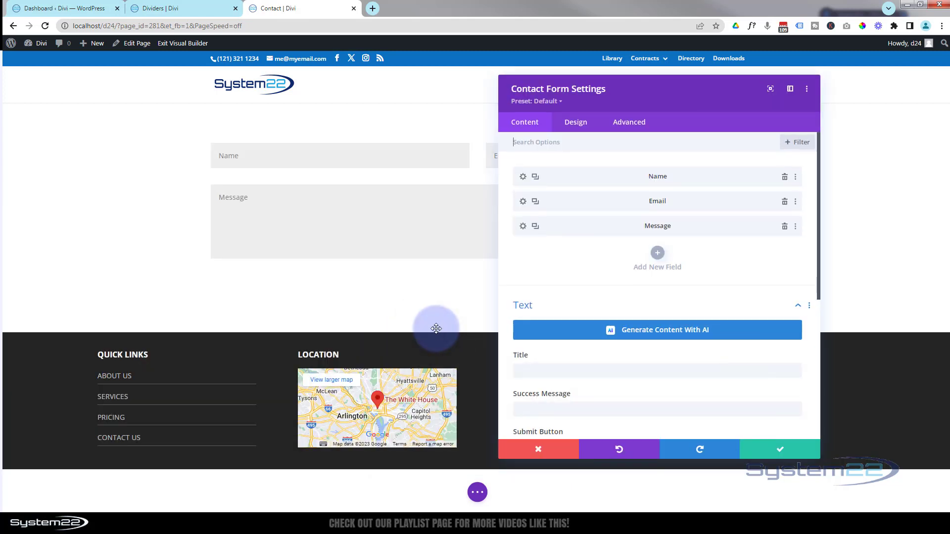
{"action": "left_click_drag", "start_coordinate": [640, 99], "coordinate": [808, 99]}
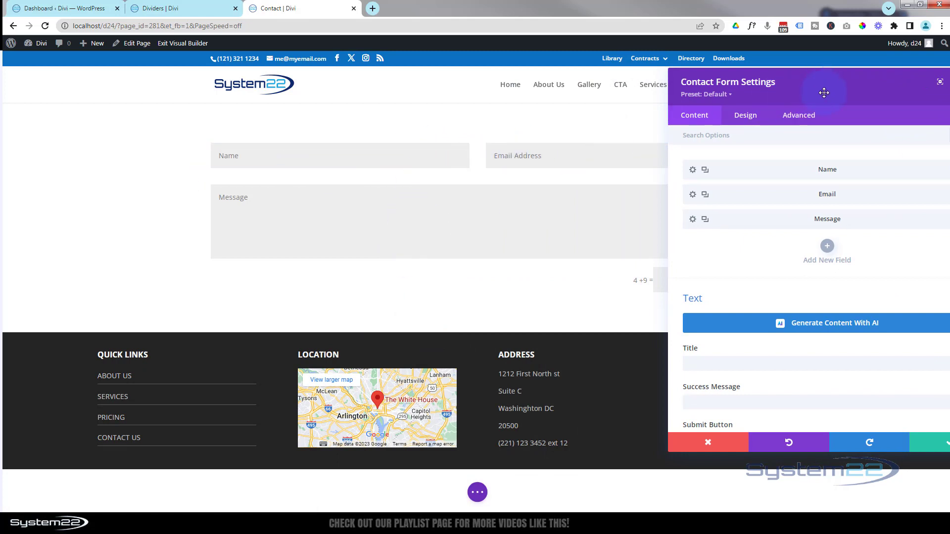
{"action": "left_click_drag", "start_coordinate": [823, 92], "coordinate": [688, 88]}
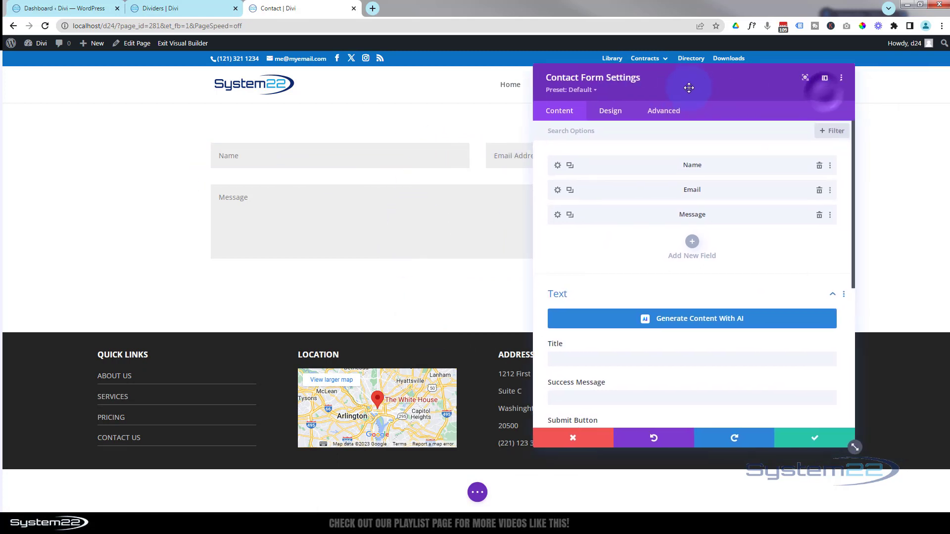
{"action": "left_click", "coordinate": [825, 79]}
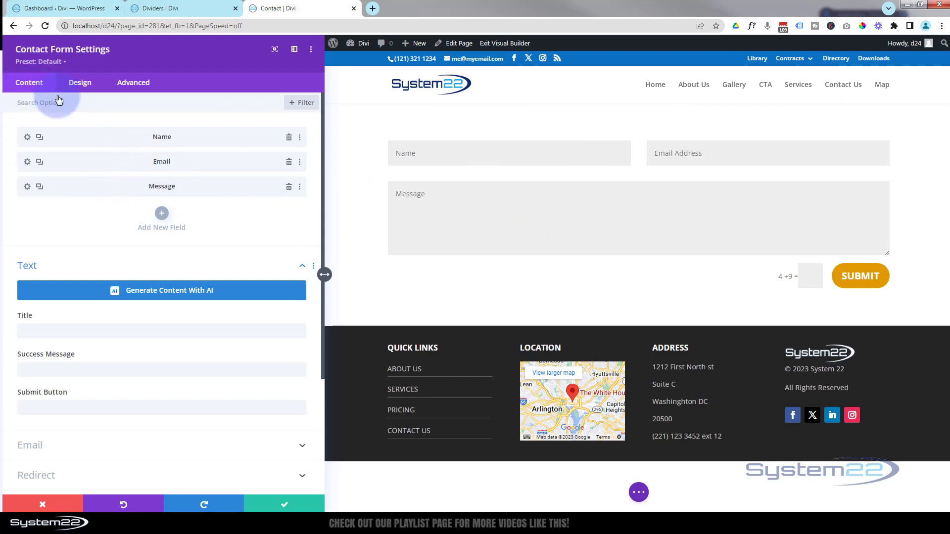
Add a new contact form field with Field ID Subject and Title Subject.
{"action": "left_click", "coordinate": [162, 215]}
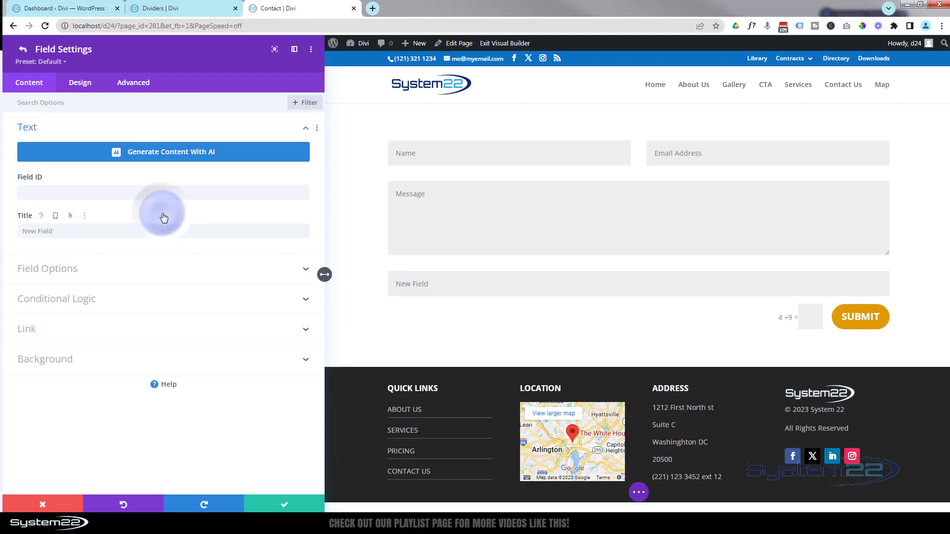
{"action": "left_click", "coordinate": [39, 192]}
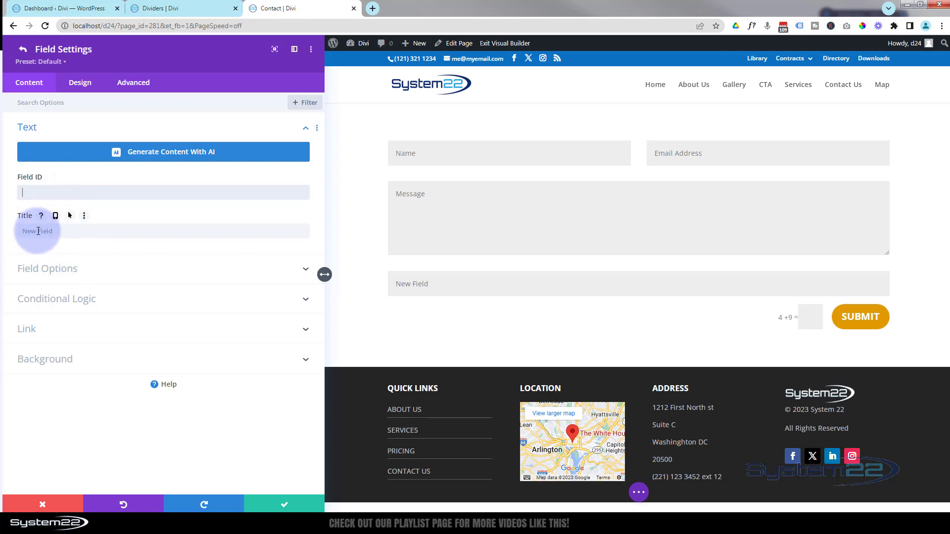
{"action": "type", "text": "Subject"}
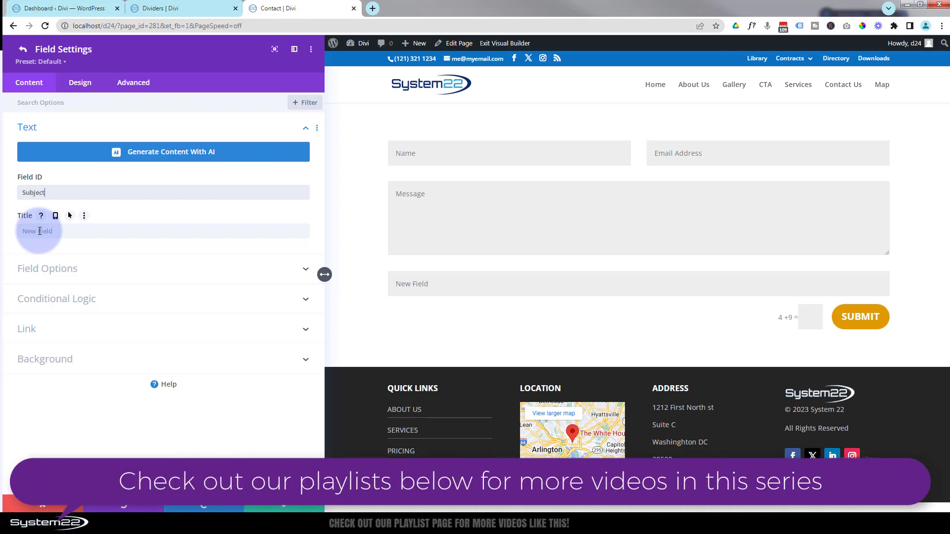
{"action": "left_click", "coordinate": [28, 232]}
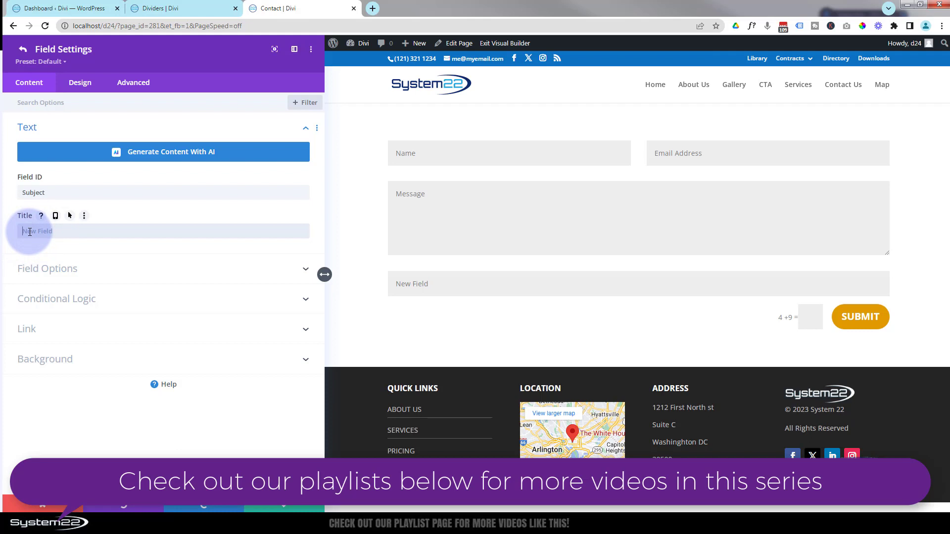
{"action": "type", "text": "Subject"}
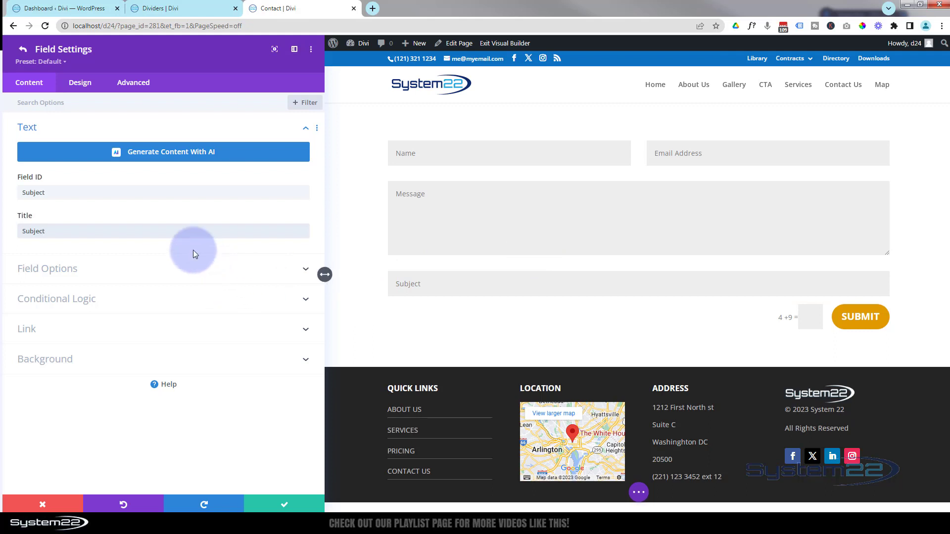
Keep the Subject field type as Input Field and review the Minimum Length help.
{"action": "left_click", "coordinate": [188, 270]}
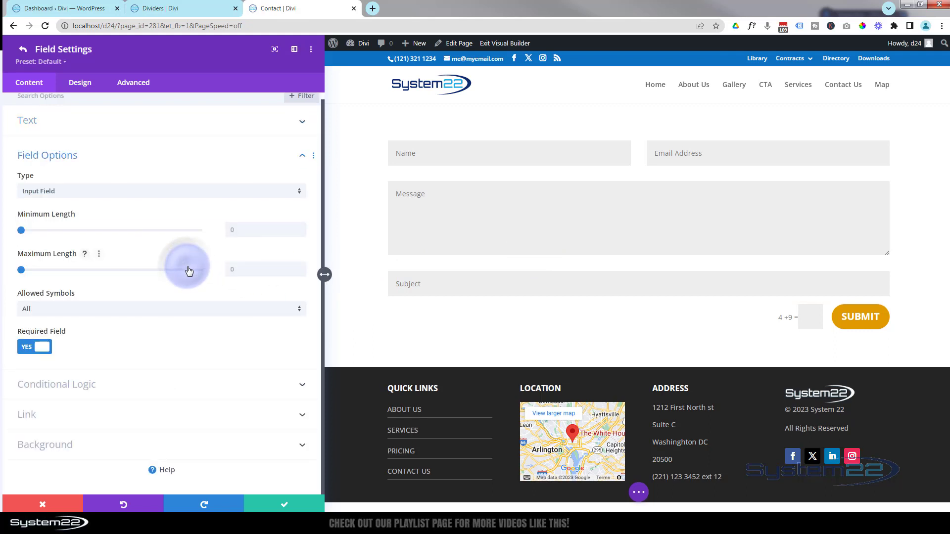
{"action": "left_click", "coordinate": [102, 193]}
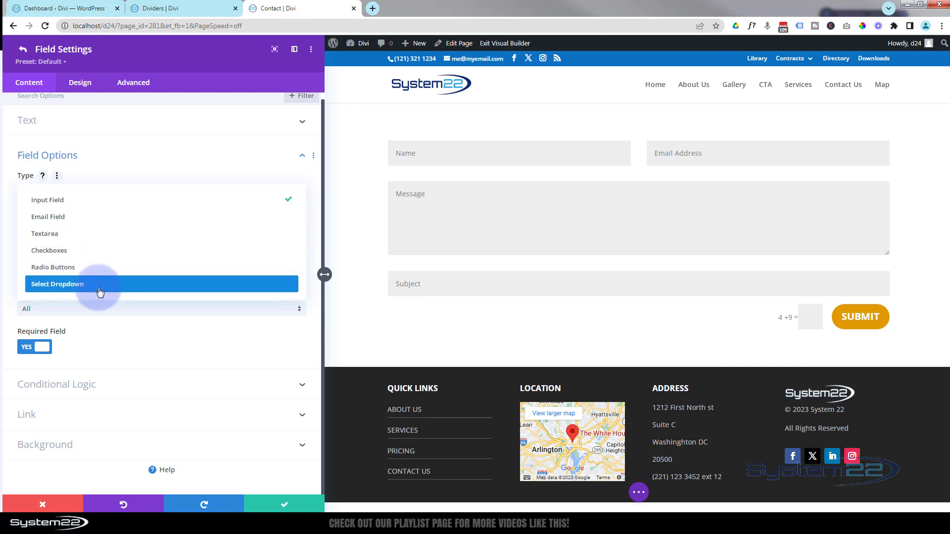
{"action": "left_click", "coordinate": [52, 204]}
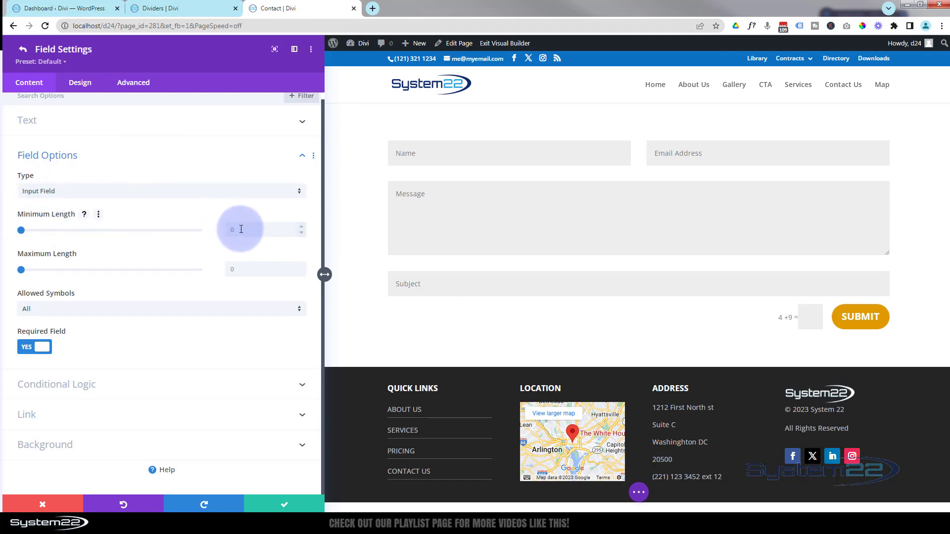
{"action": "left_click", "coordinate": [85, 216]}
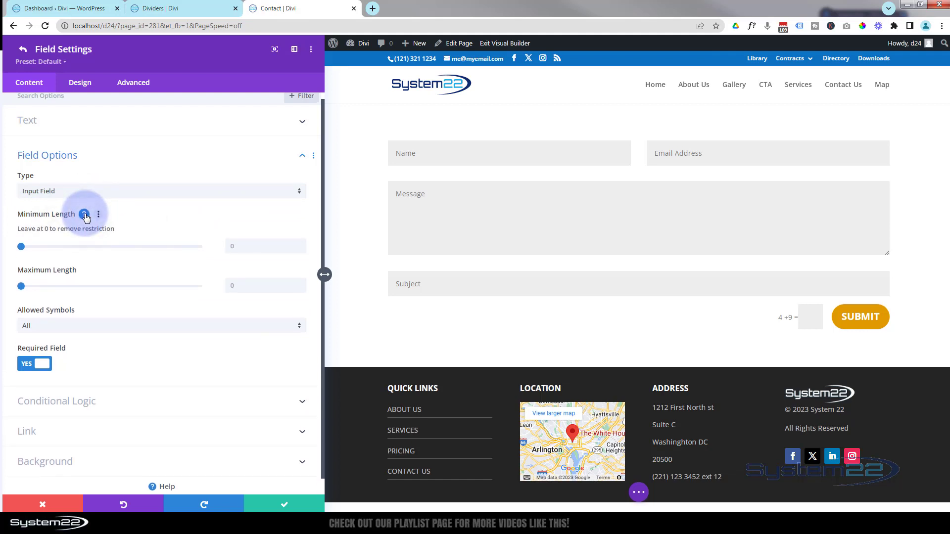
{"action": "left_click", "coordinate": [85, 216]}
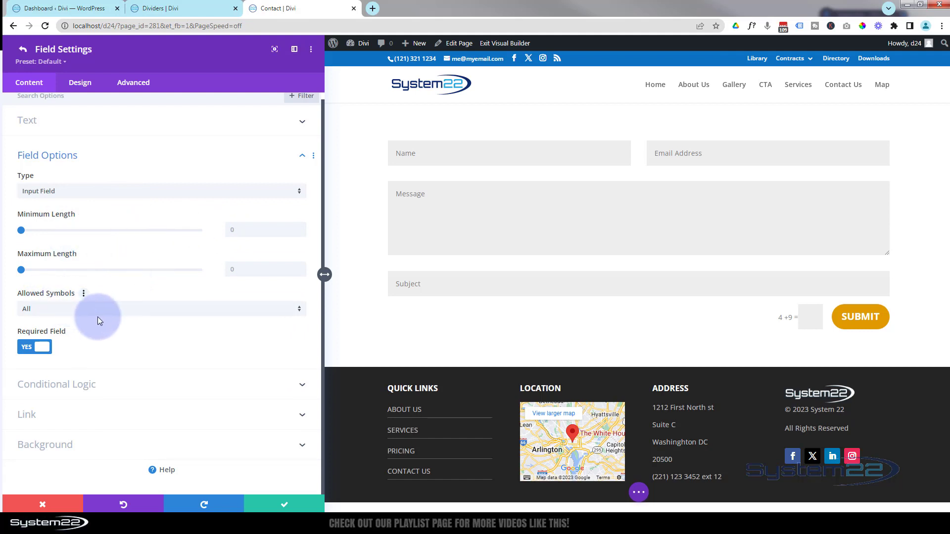
Leave Allowed Symbols at All, keep the field required, and expand Conditional Logic.
{"action": "left_click", "coordinate": [126, 309]}
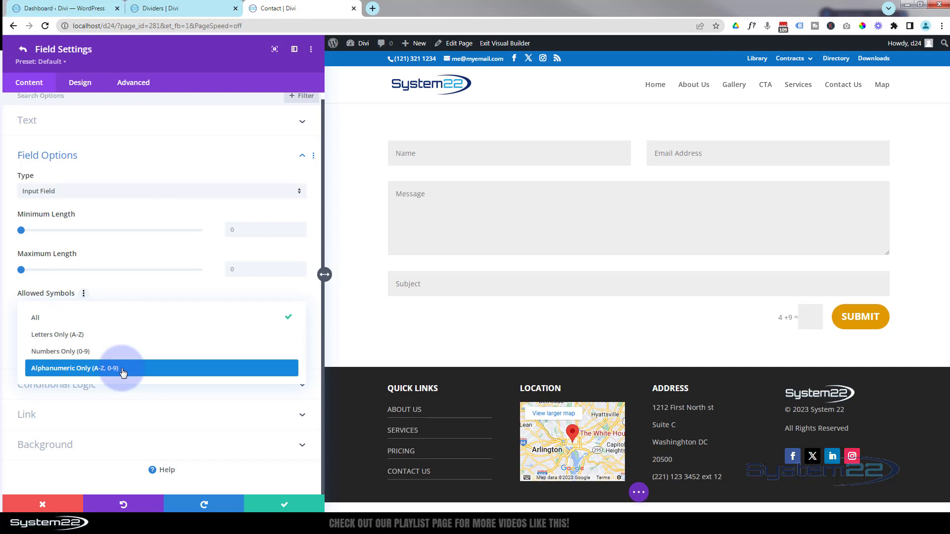
{"action": "left_click", "coordinate": [58, 316]}
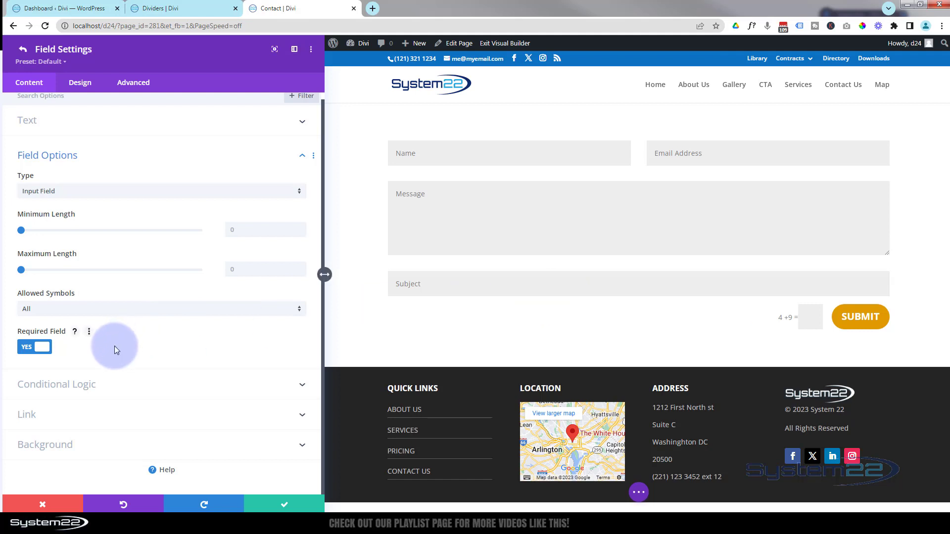
{"action": "left_click", "coordinate": [27, 349]}
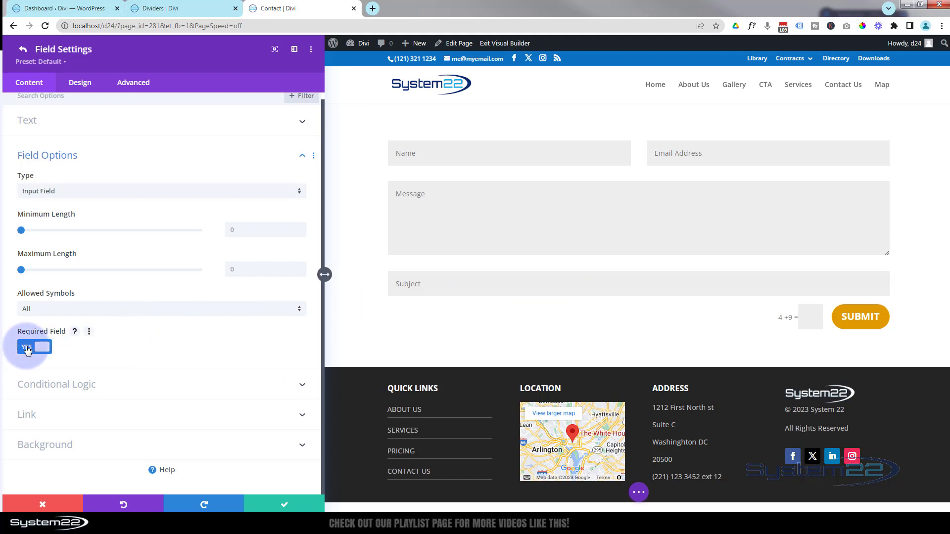
{"action": "left_click", "coordinate": [445, 286]}
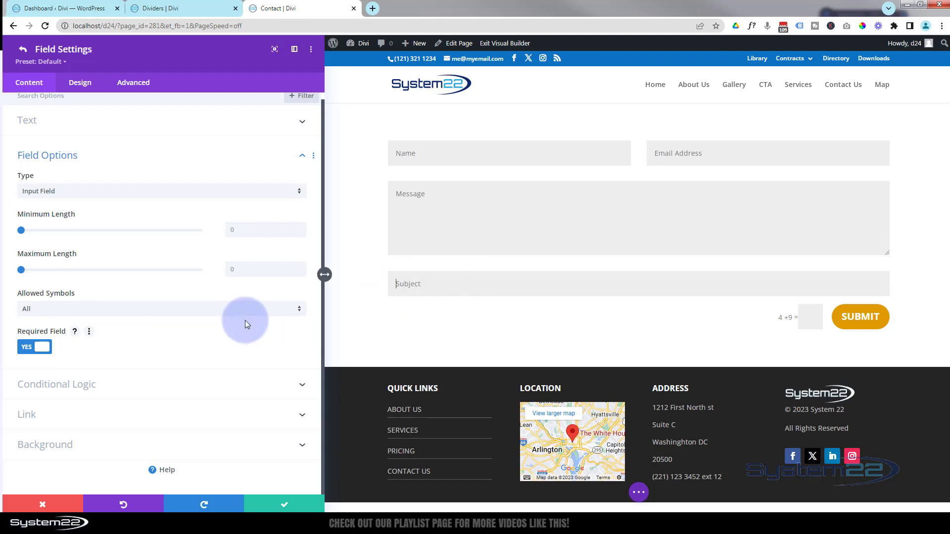
{"action": "left_click", "coordinate": [209, 378]}
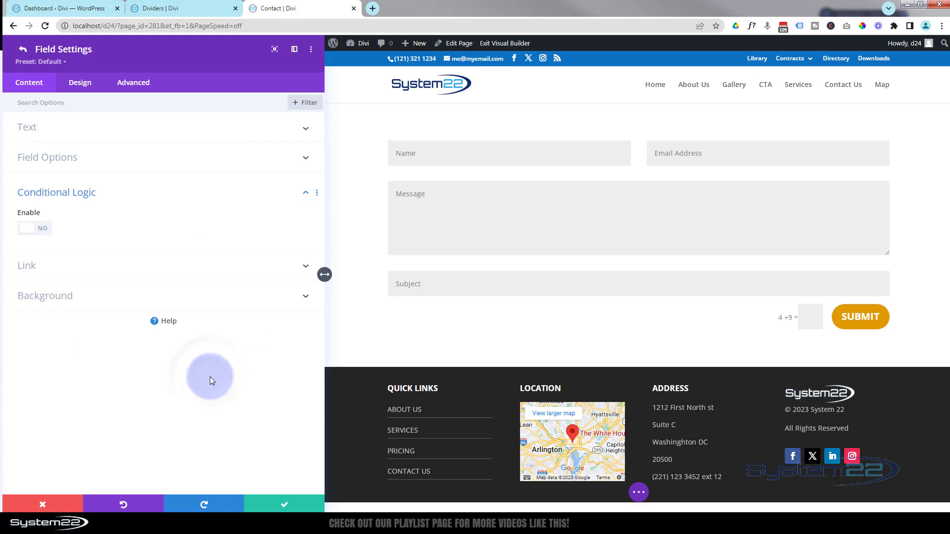
Review the Subject field's Link (same window) and Background options unchanged, then save the field.
{"action": "left_click", "coordinate": [123, 202]}
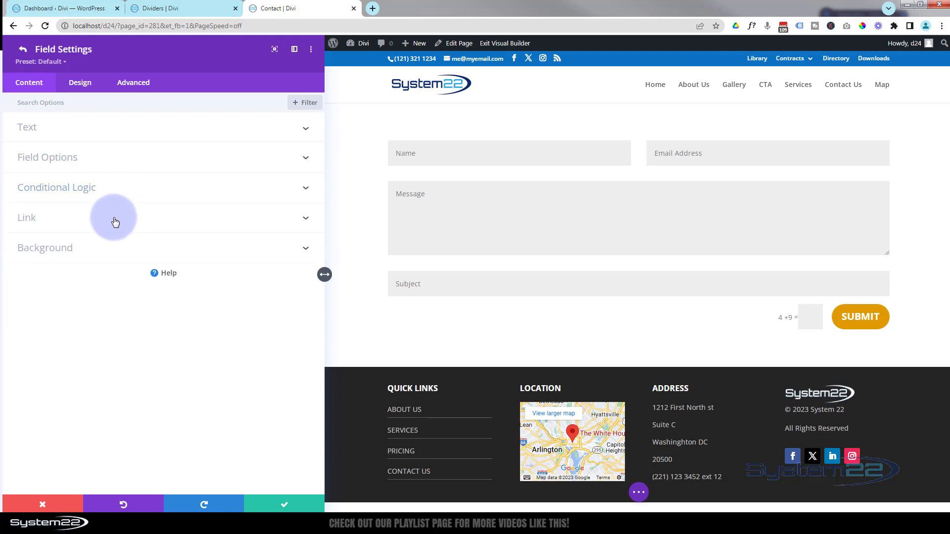
{"action": "left_click", "coordinate": [115, 221]}
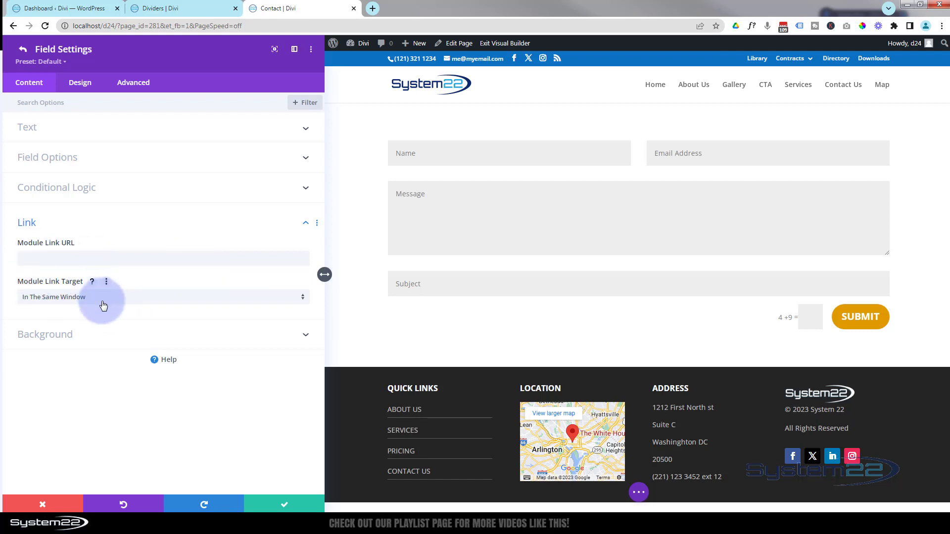
{"action": "left_click", "coordinate": [118, 299]}
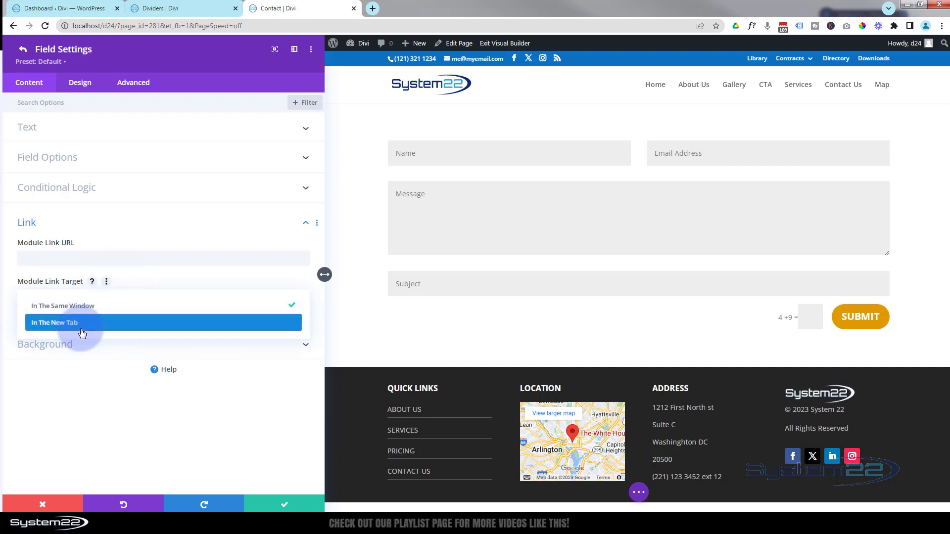
{"action": "left_click", "coordinate": [12, 271]}
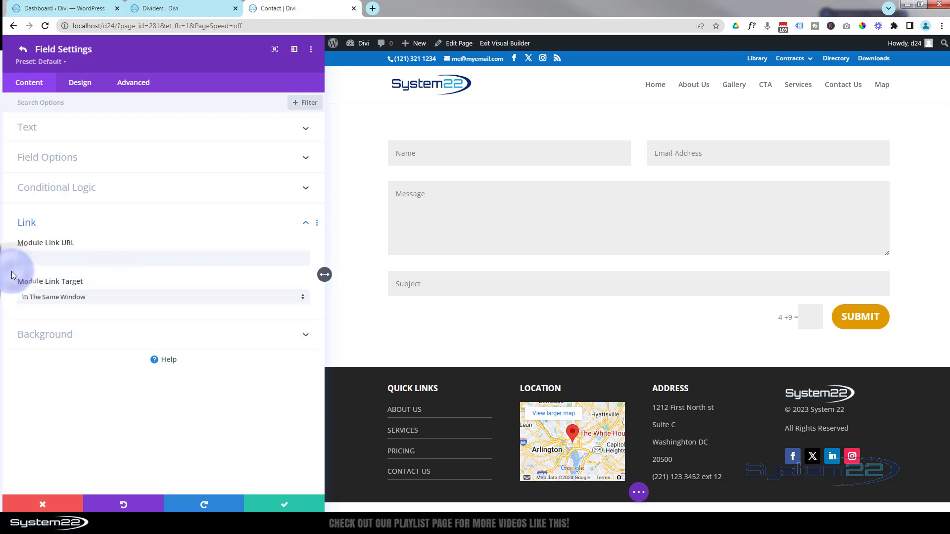
{"action": "left_click", "coordinate": [244, 333]}
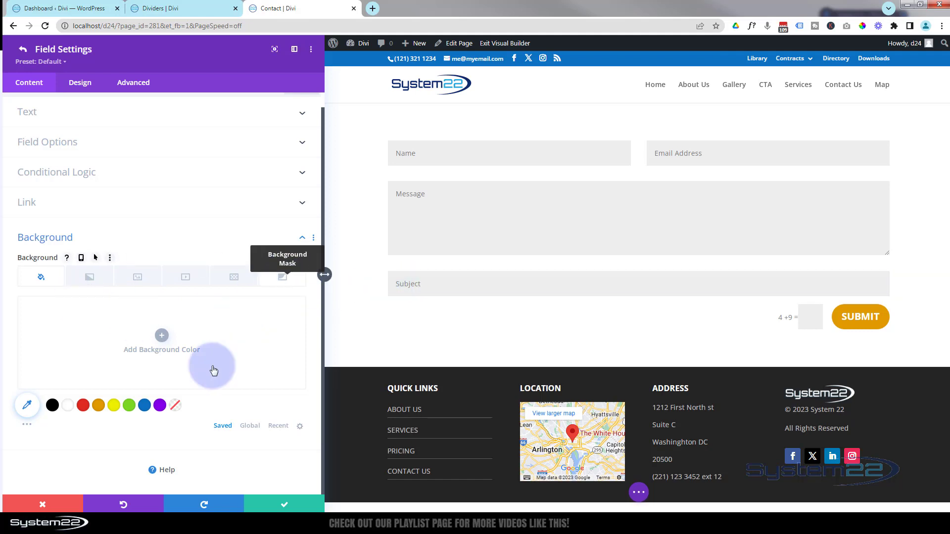
{"action": "left_click", "coordinate": [271, 504]}
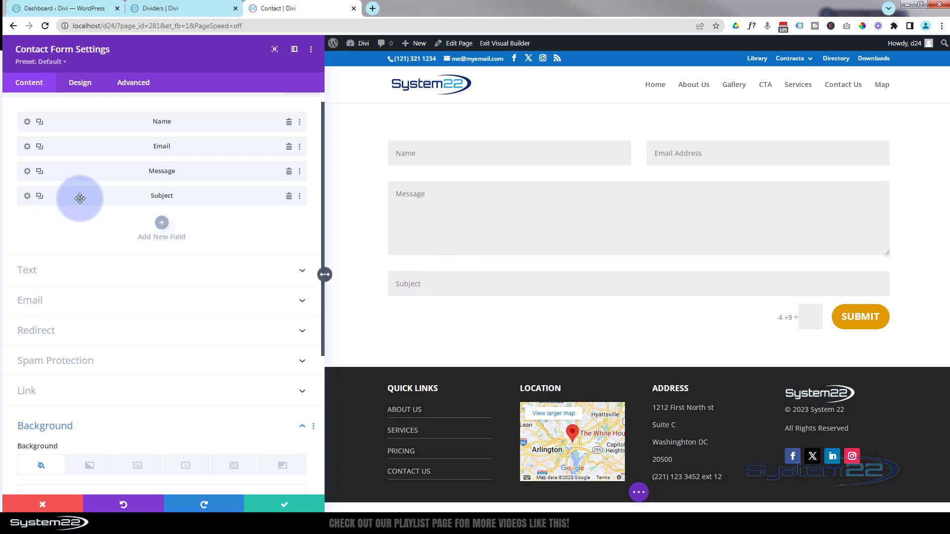
Drag the Subject field up to sit directly below Name in the field list.
{"action": "left_click_drag", "start_coordinate": [80, 197], "coordinate": [85, 133]}
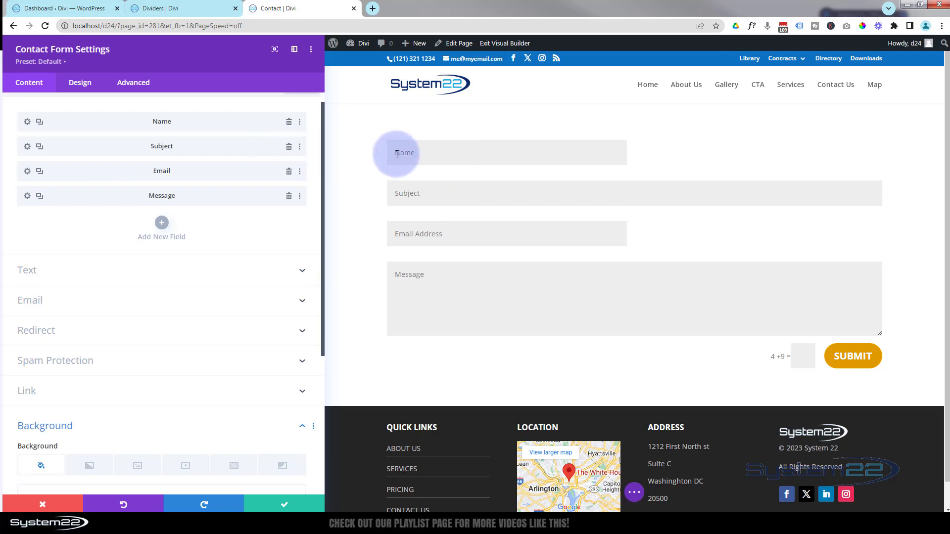
{"action": "left_click", "coordinate": [28, 123]}
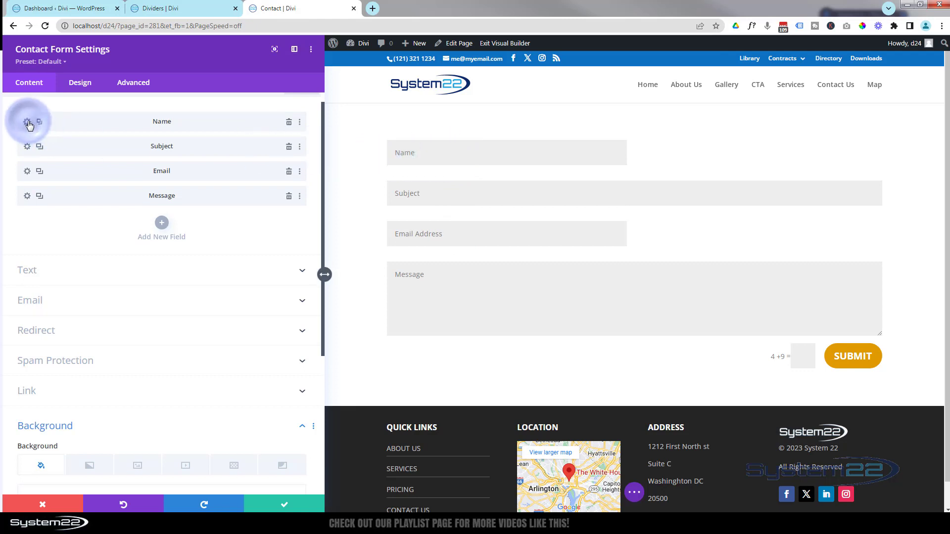
Set the Name field's Make Fullwidth layout option to Yes and save it.
{"action": "left_click", "coordinate": [80, 87]}
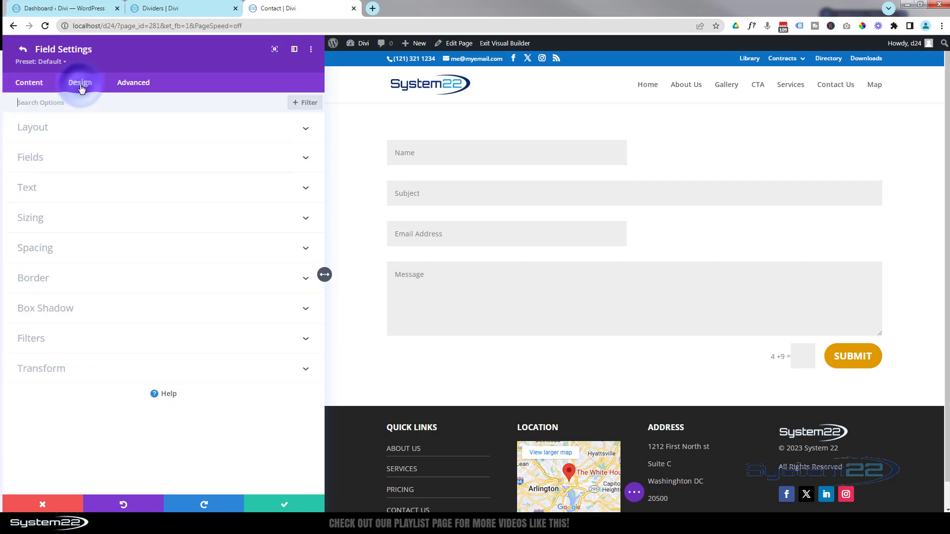
{"action": "left_click", "coordinate": [153, 134]}
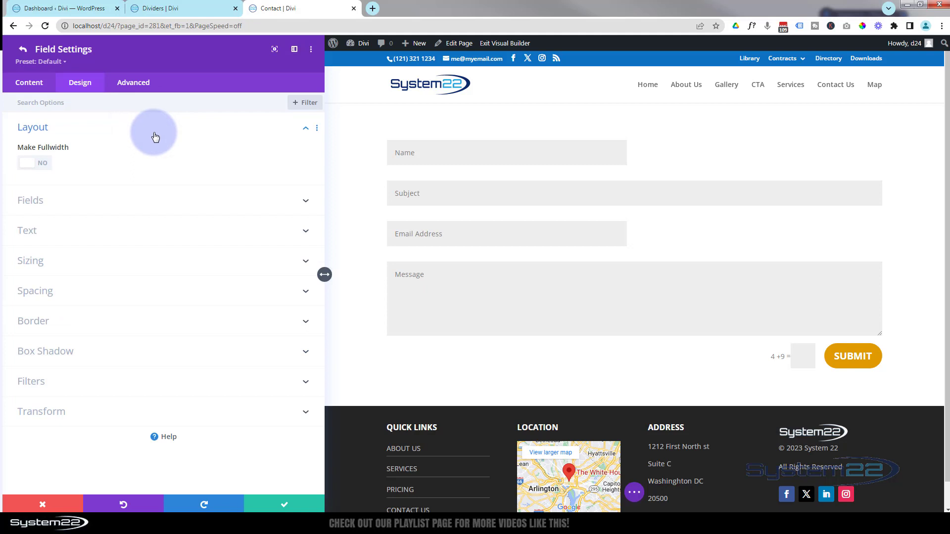
{"action": "left_click", "coordinate": [44, 166]}
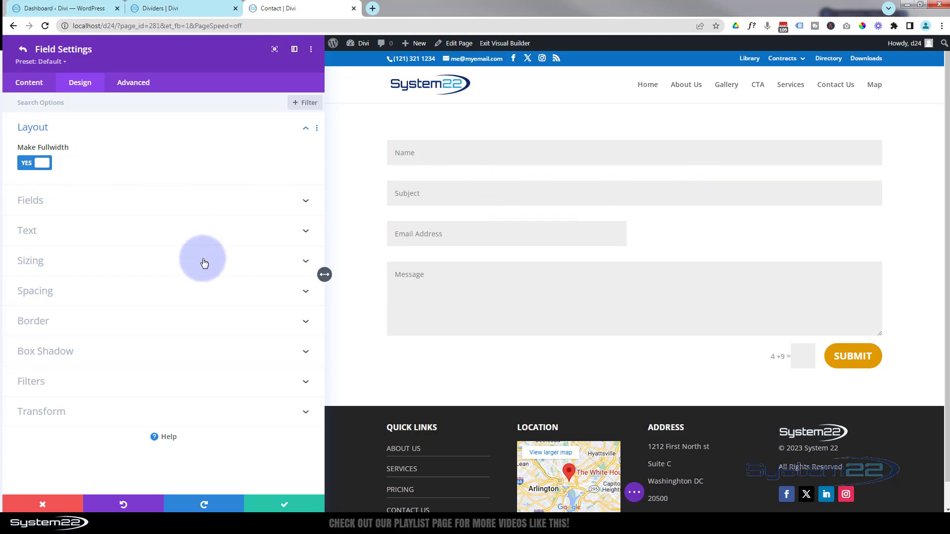
{"action": "left_click", "coordinate": [294, 505]}
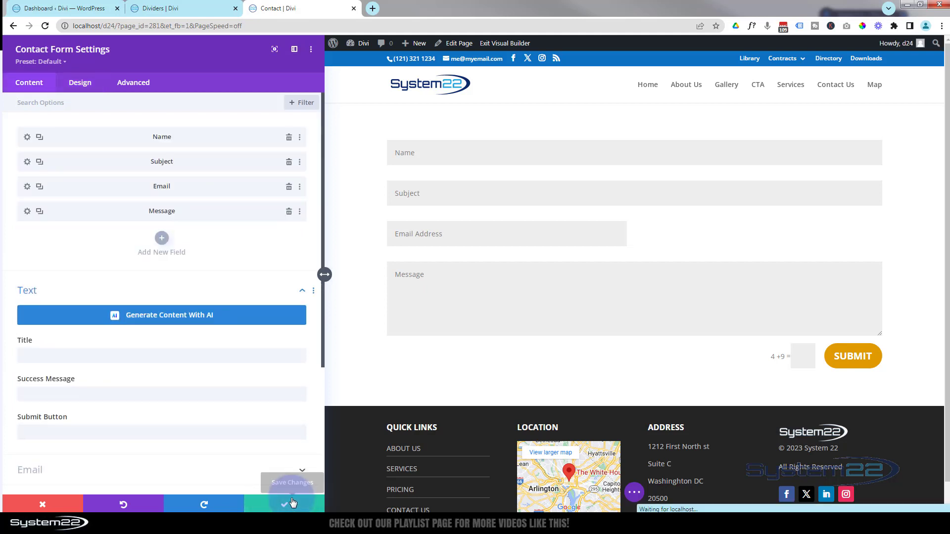
Set the Email field's Make Fullwidth layout option to Yes and save it.
{"action": "left_click", "coordinate": [27, 187]}
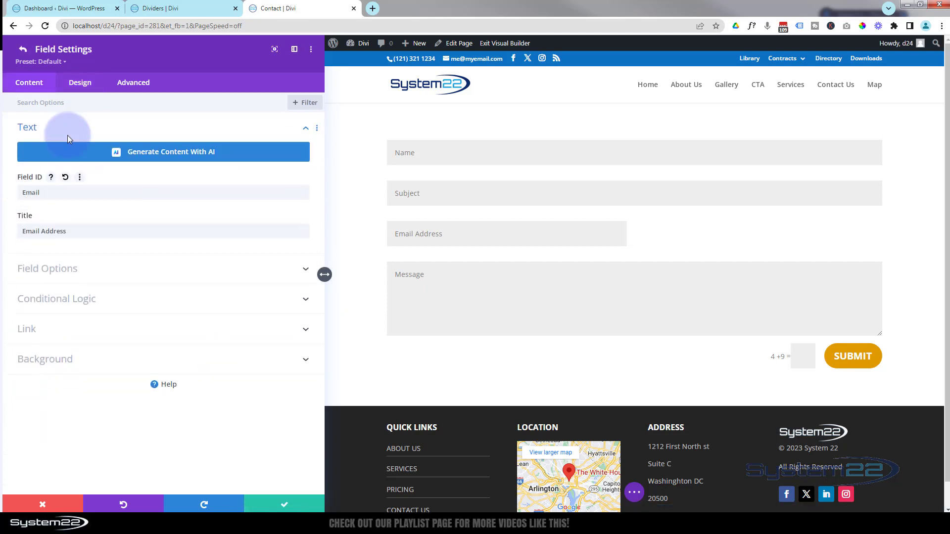
{"action": "left_click", "coordinate": [81, 83]}
{"action": "left_click", "coordinate": [121, 127]}
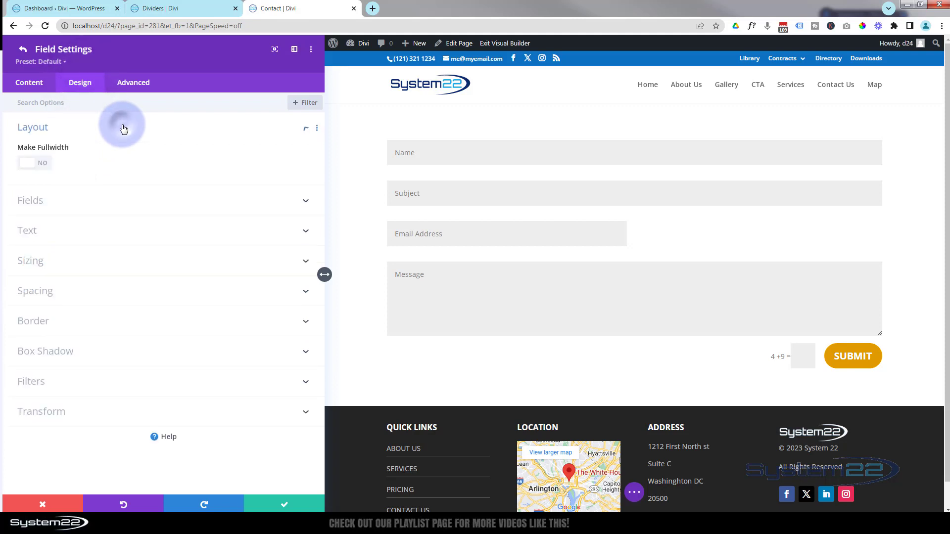
{"action": "left_click", "coordinate": [44, 170]}
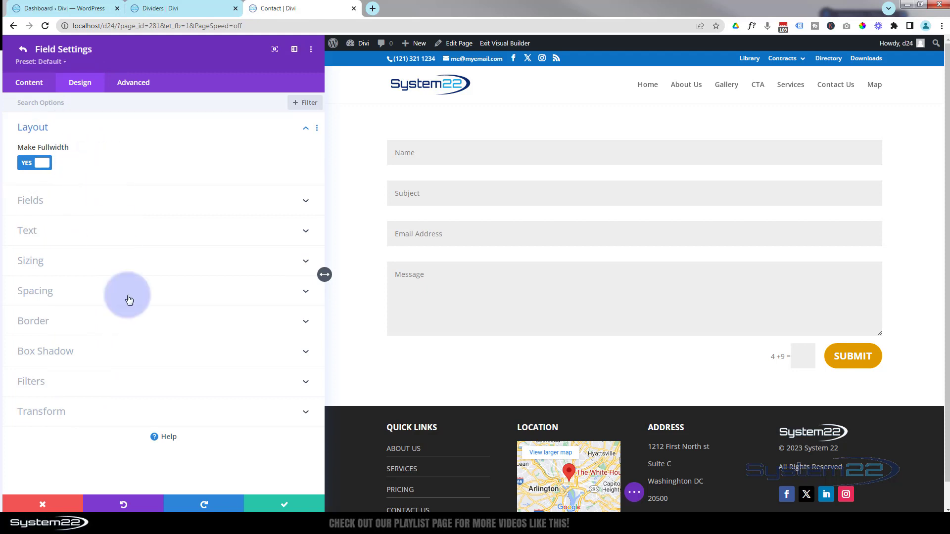
{"action": "left_click", "coordinate": [283, 505]}
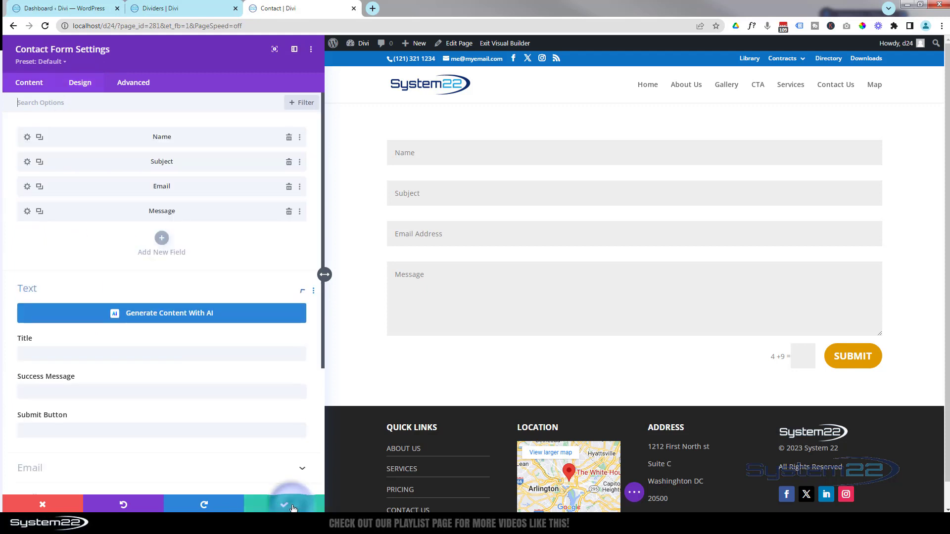
Give the form fields a mostly transparent light blue background.
{"action": "left_click", "coordinate": [86, 83]}
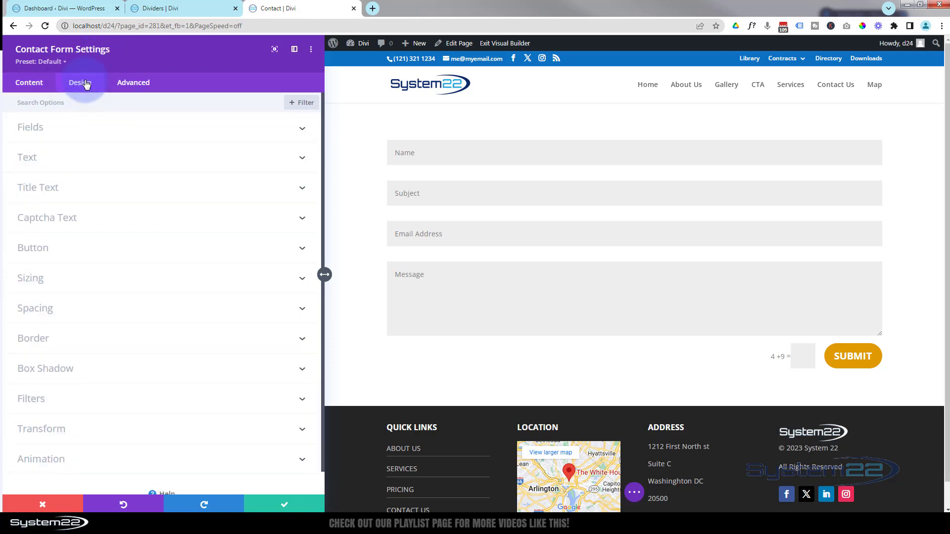
{"action": "left_click", "coordinate": [122, 132]}
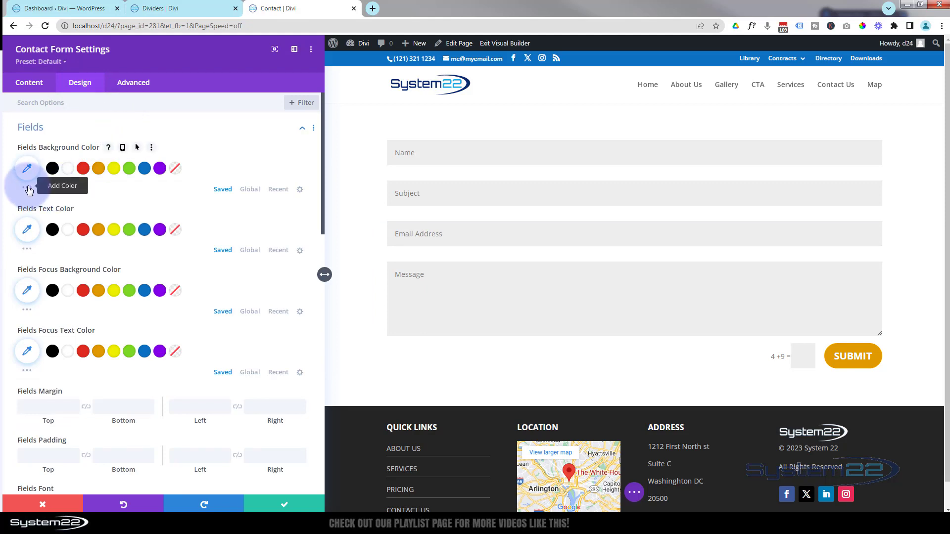
{"action": "left_click", "coordinate": [145, 172]}
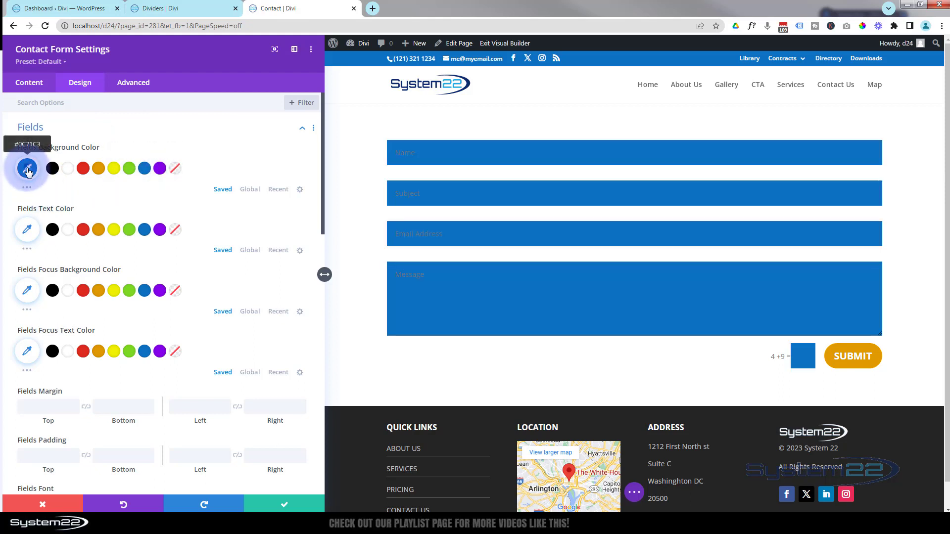
{"action": "left_click", "coordinate": [27, 169]}
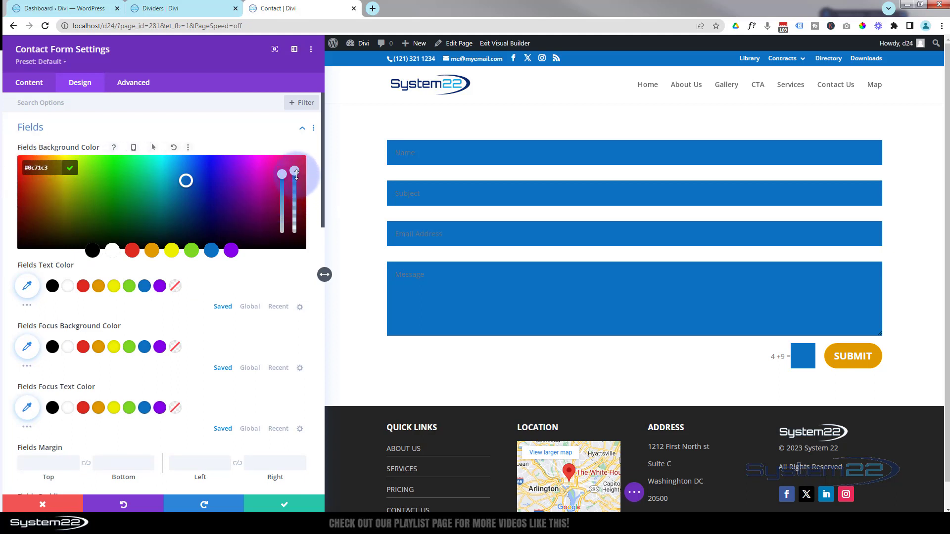
{"action": "left_click_drag", "start_coordinate": [294, 171], "coordinate": [295, 213]}
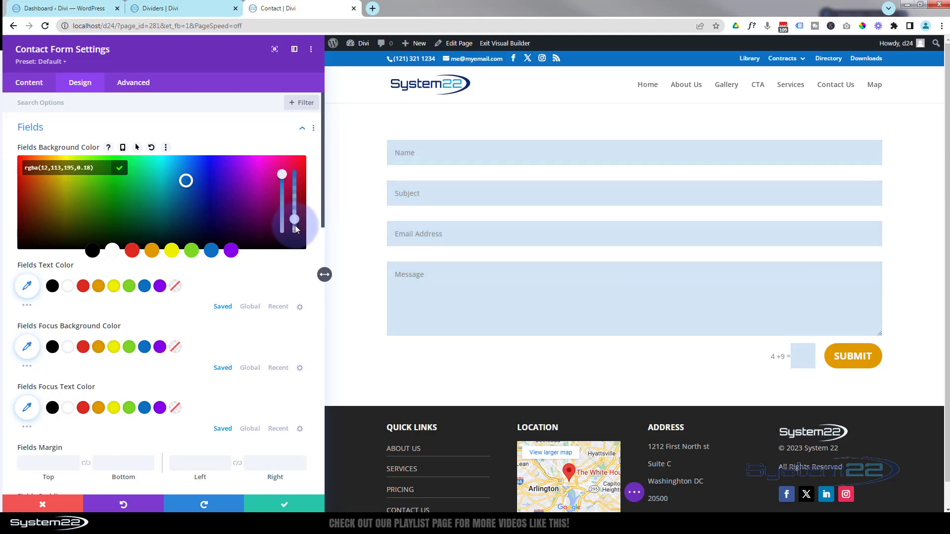
Set the form field text colour to black.
{"action": "scroll", "coordinate": [197, 183], "scroll_direction": "down", "scroll_amount": 1}
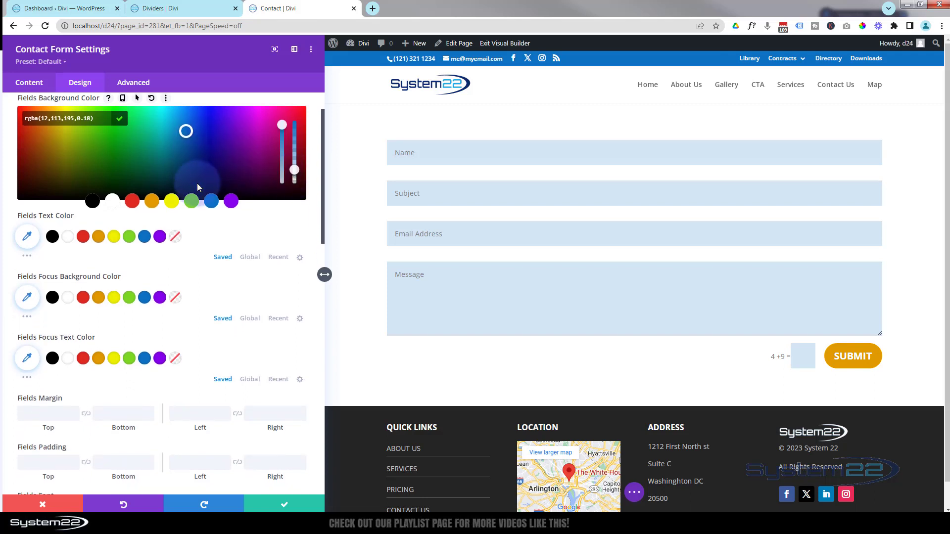
{"action": "left_click", "coordinate": [60, 231]}
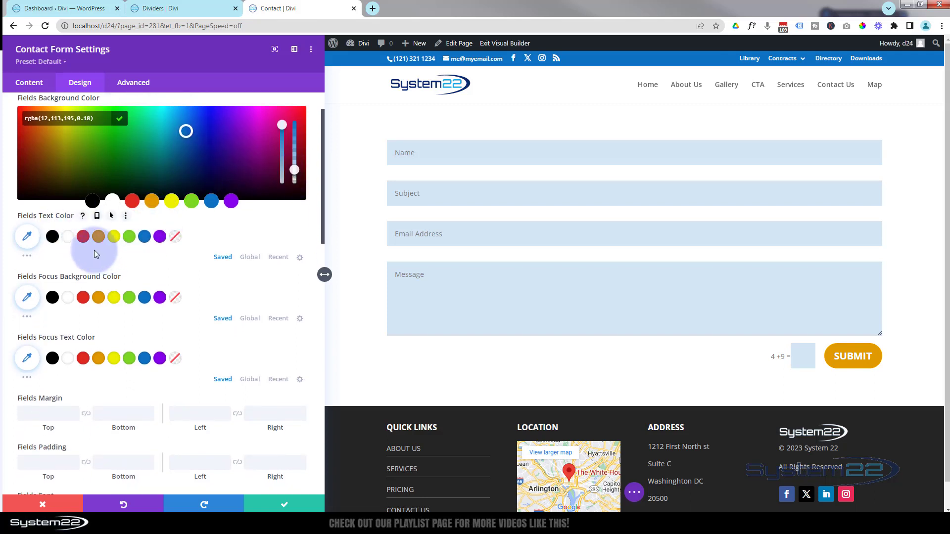
{"action": "left_click", "coordinate": [68, 238]}
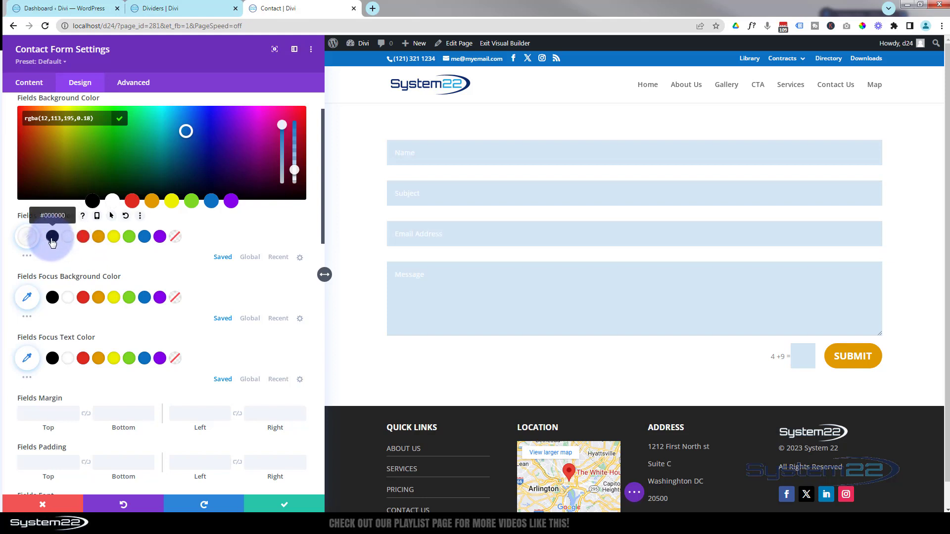
{"action": "left_click", "coordinate": [52, 238]}
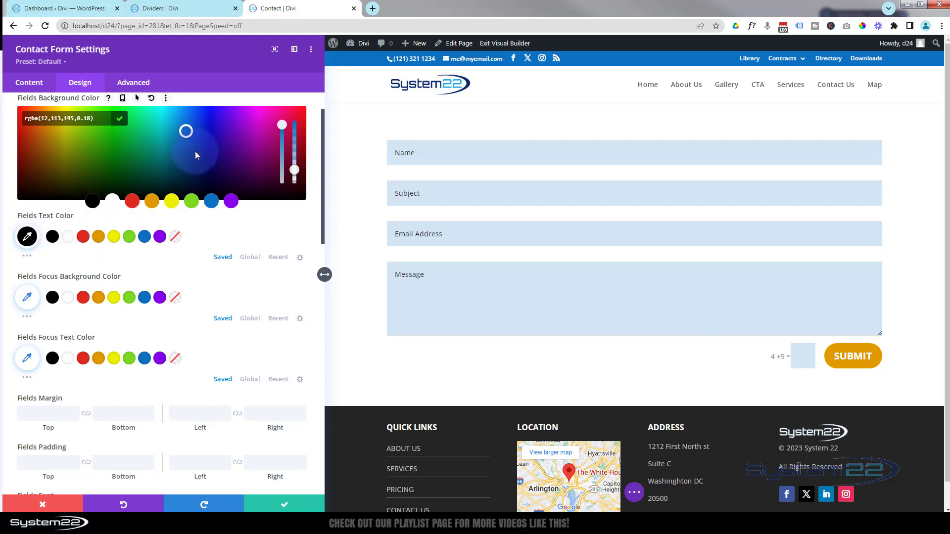
Make focused fields turn white and preview it on the Name field.
{"action": "scroll", "coordinate": [195, 150], "scroll_direction": "down", "scroll_amount": 2}
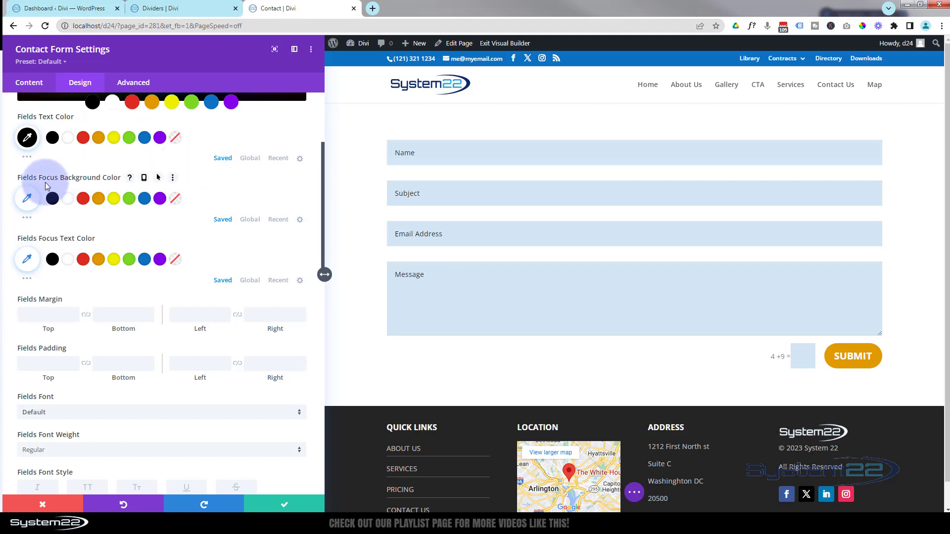
{"action": "left_click", "coordinate": [462, 163]}
{"action": "left_click", "coordinate": [68, 199]}
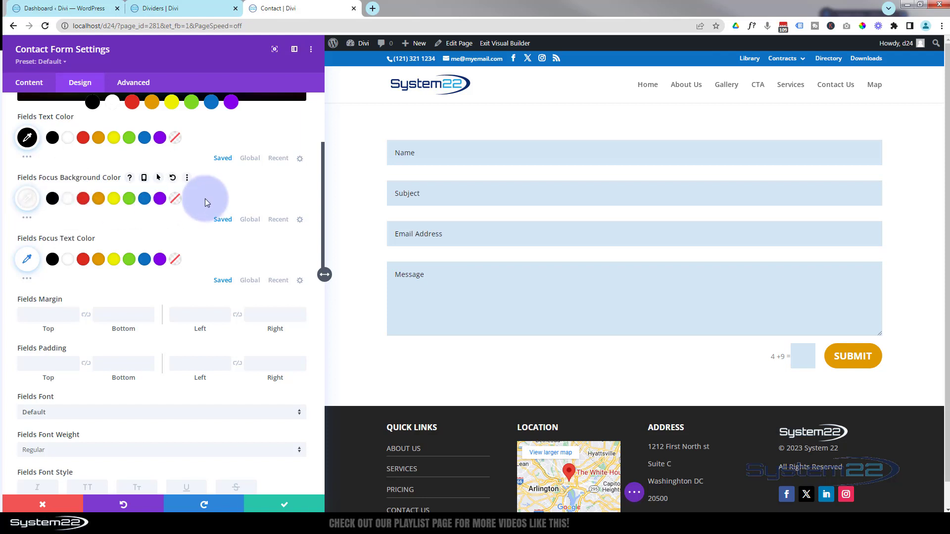
{"action": "left_click", "coordinate": [500, 157]}
{"action": "scroll", "coordinate": [497, 153], "scroll_direction": "down", "scroll_amount": 1}
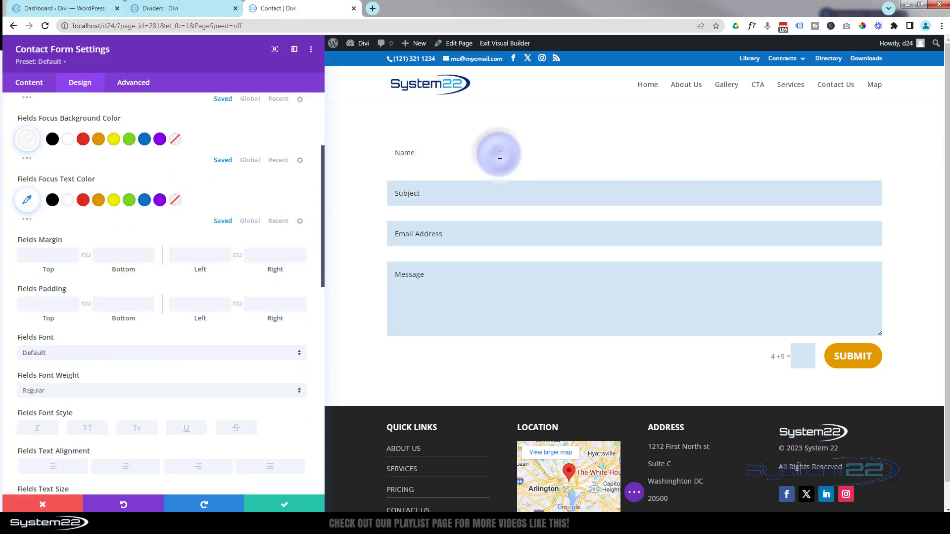
{"action": "scroll", "coordinate": [122, 228], "scroll_direction": "down", "scroll_amount": 2}
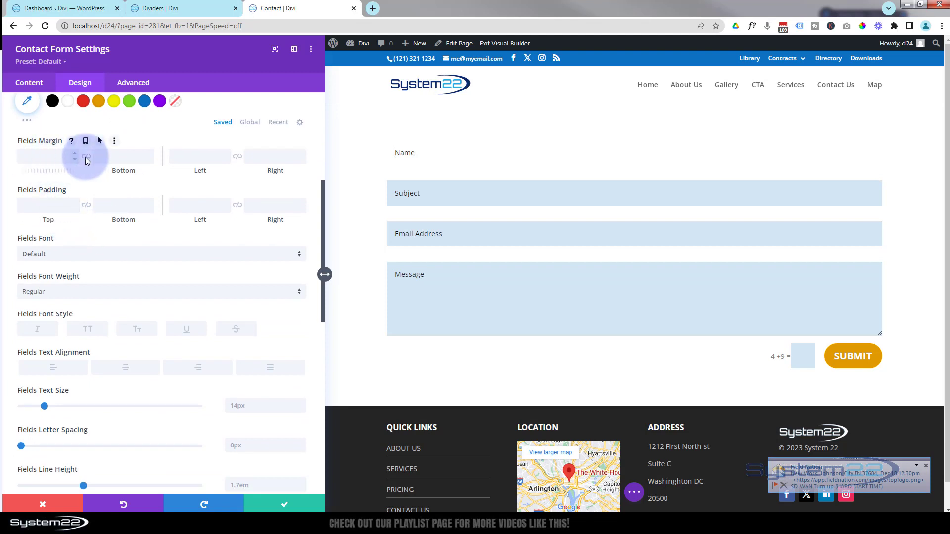
{"action": "scroll", "coordinate": [284, 200], "scroll_direction": "up", "scroll_amount": 2}
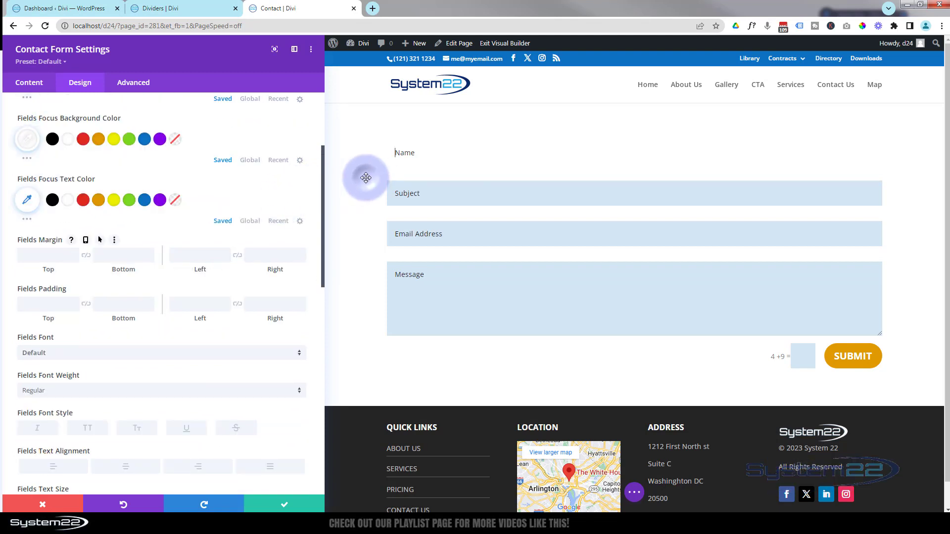
{"action": "scroll", "coordinate": [58, 153], "scroll_direction": "down", "scroll_amount": 2}
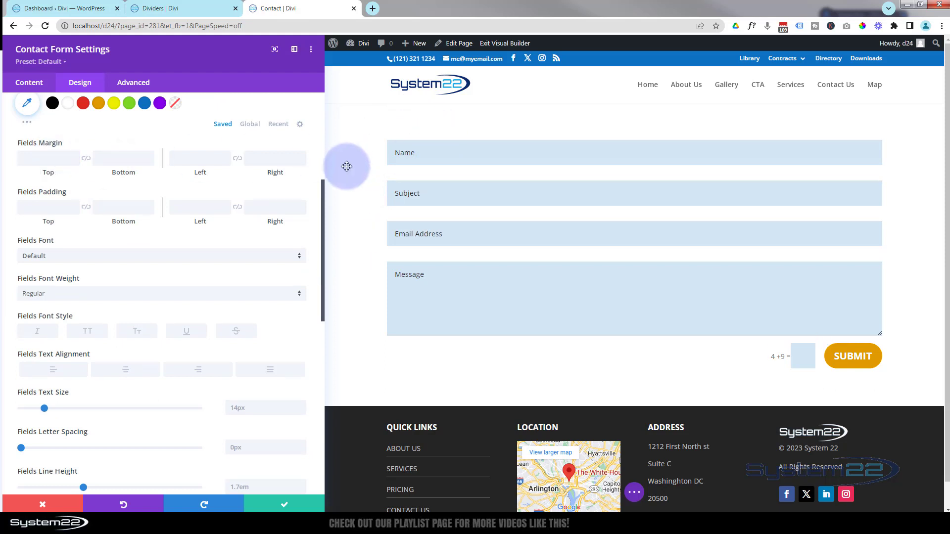
{"action": "left_click", "coordinate": [44, 158]}
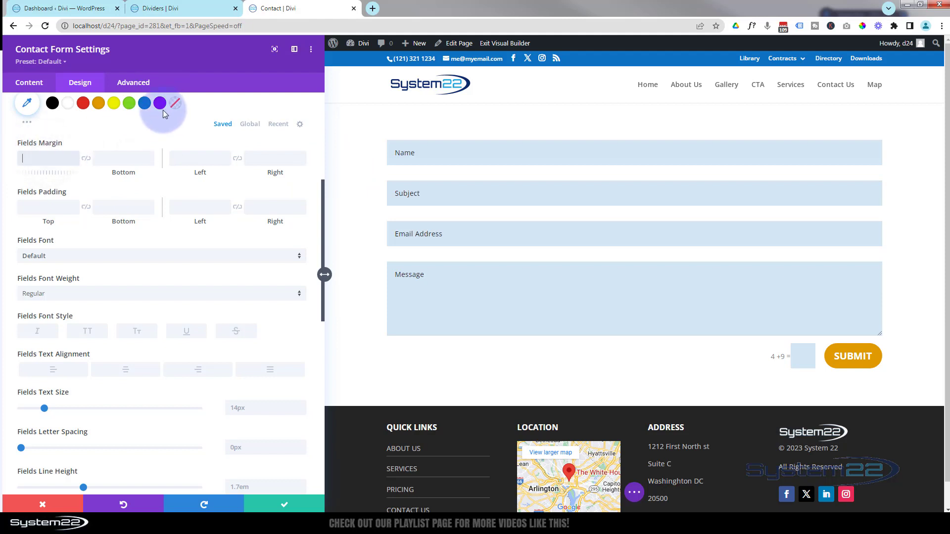
{"action": "type", "text": "50px"}
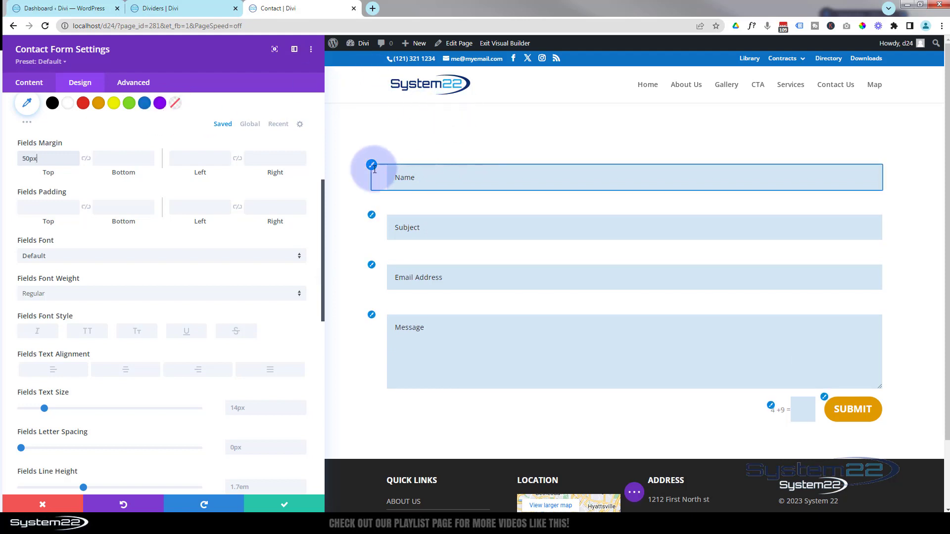
{"action": "left_click", "coordinate": [123, 157]}
{"action": "type", "text": "50"}
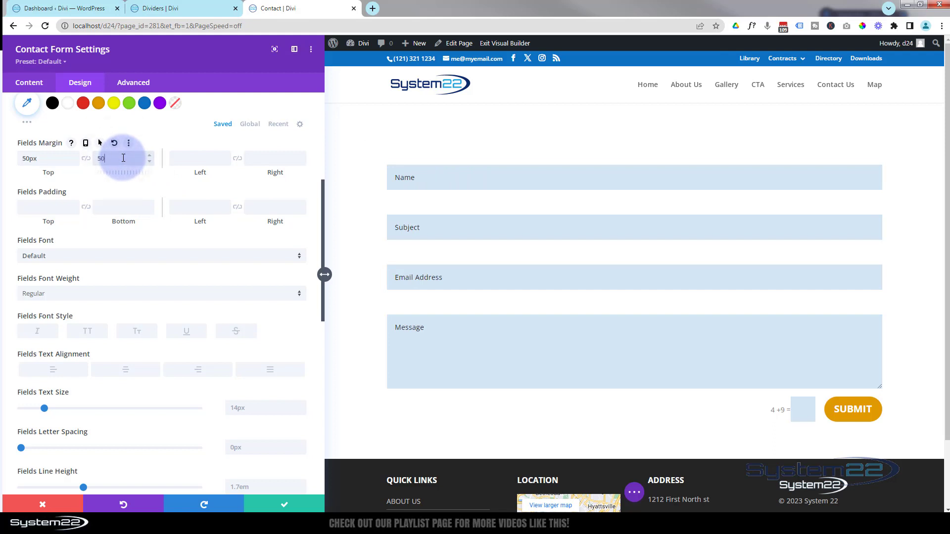
{"action": "type", "text": "px"}
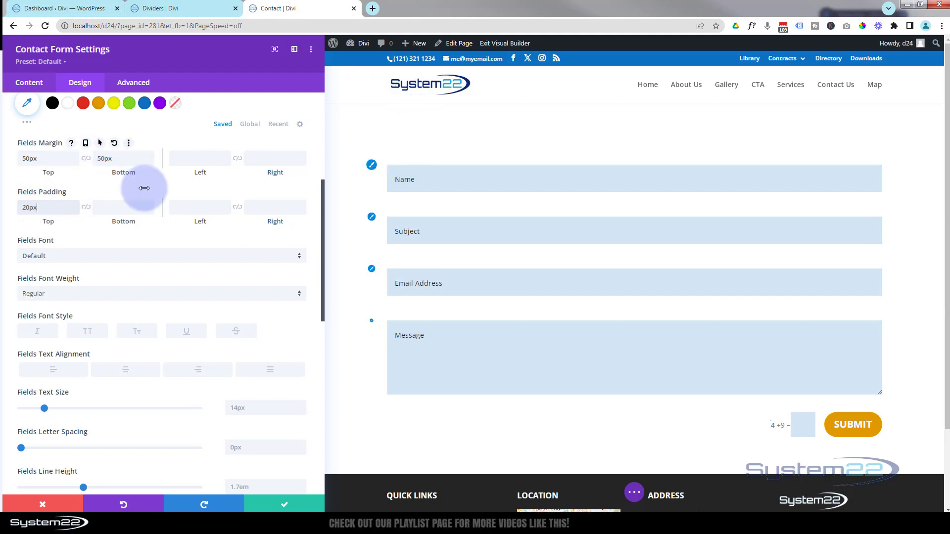
{"action": "left_click", "coordinate": [26, 208]}
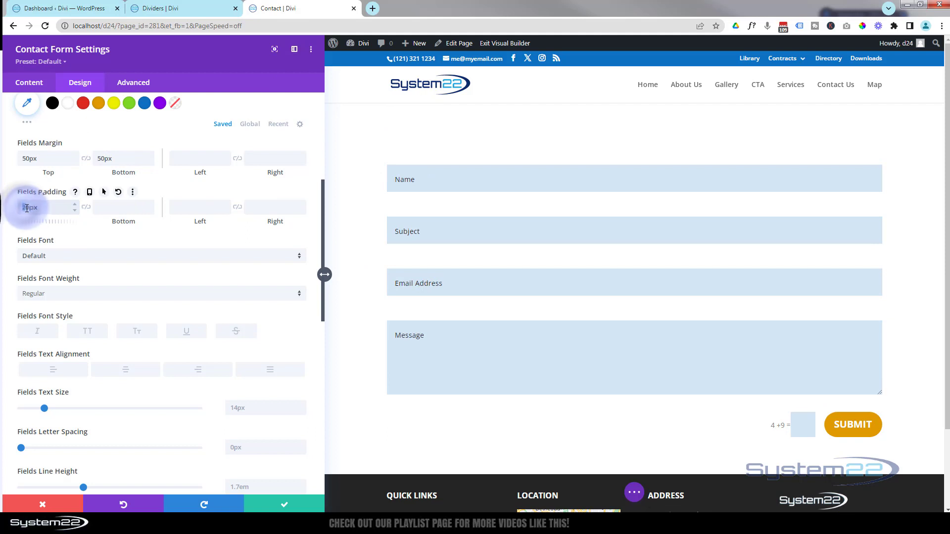
{"action": "left_click_drag", "start_coordinate": [22, 208], "coordinate": [27, 208]}
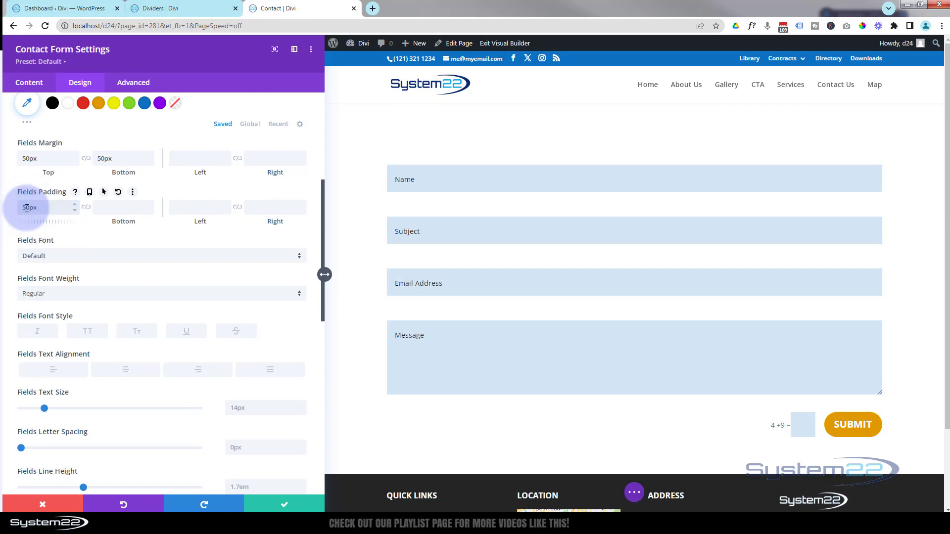
{"action": "type", "text": "50"}
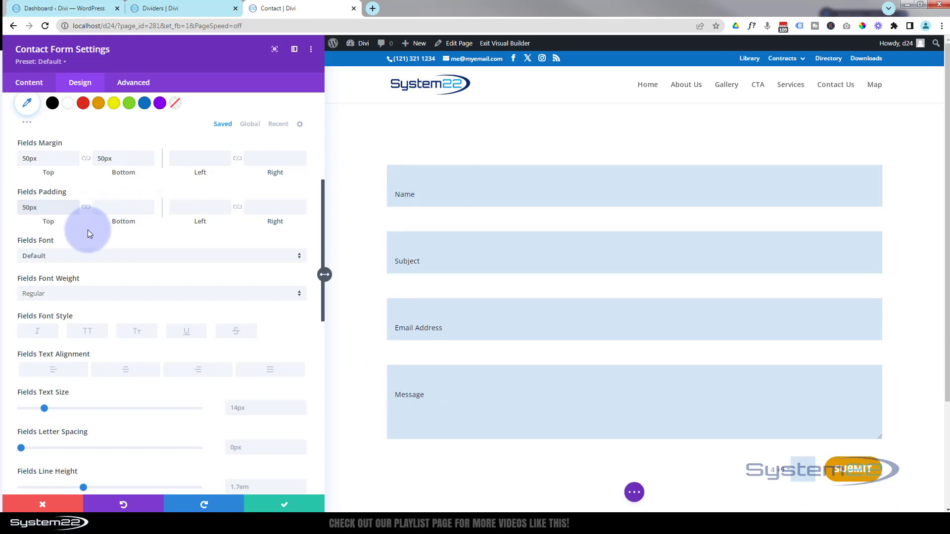
{"action": "left_click", "coordinate": [87, 208]}
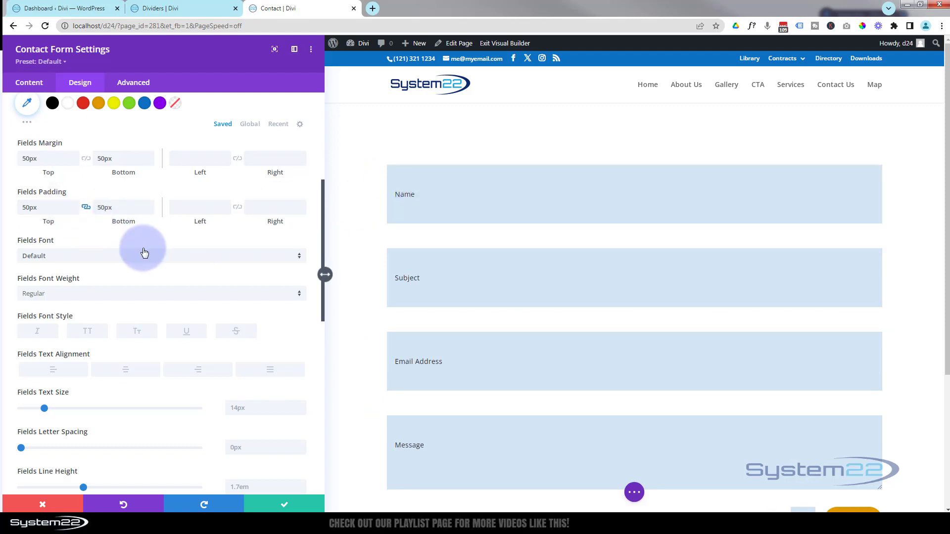
{"action": "double_click", "coordinate": [103, 206]}
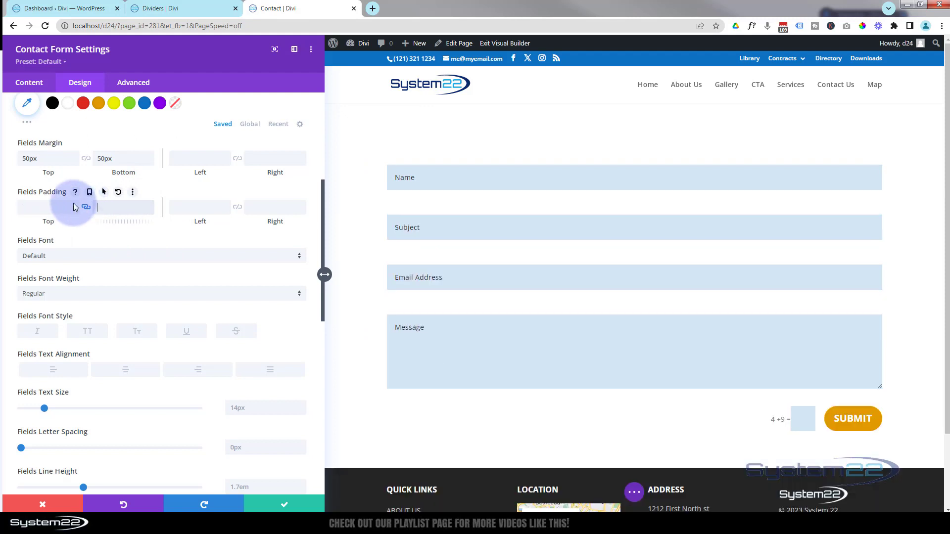
{"action": "double_click", "coordinate": [30, 159]}
{"action": "key", "text": "BackSpace"}
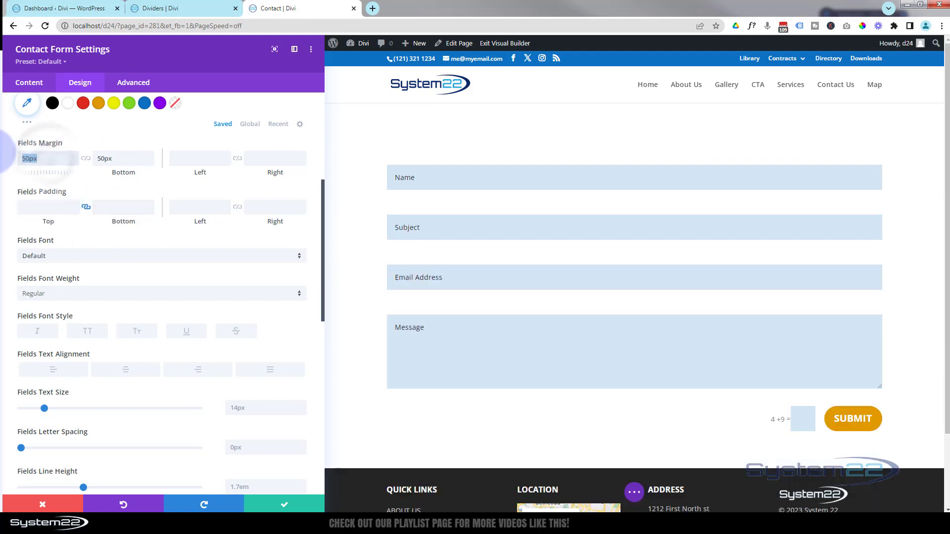
{"action": "left_click", "coordinate": [87, 159]}
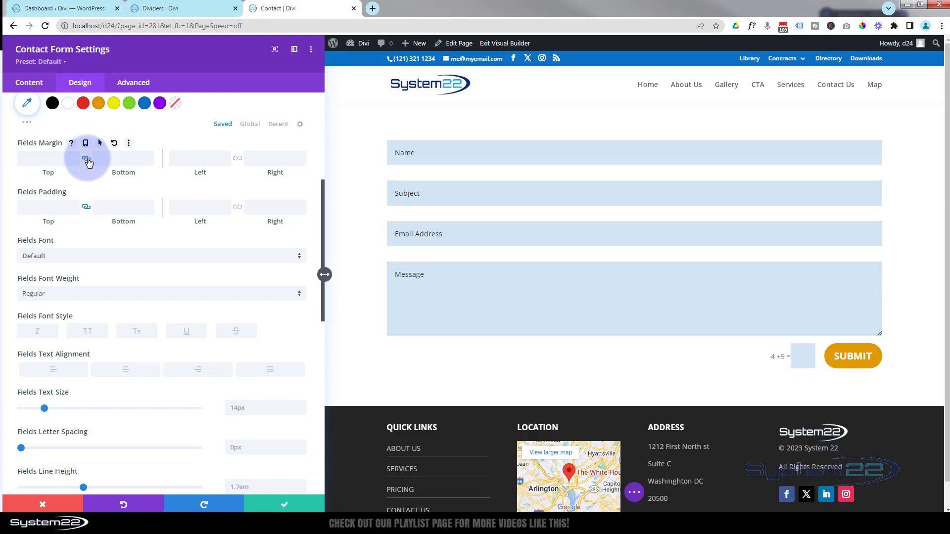
{"action": "scroll", "coordinate": [87, 159], "scroll_direction": "down", "scroll_amount": 2}
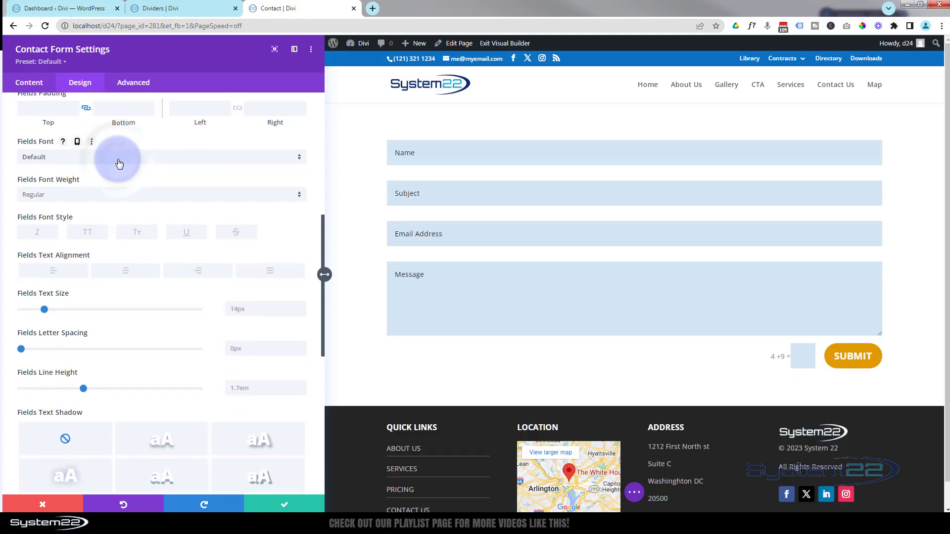
{"action": "left_click", "coordinate": [120, 158]}
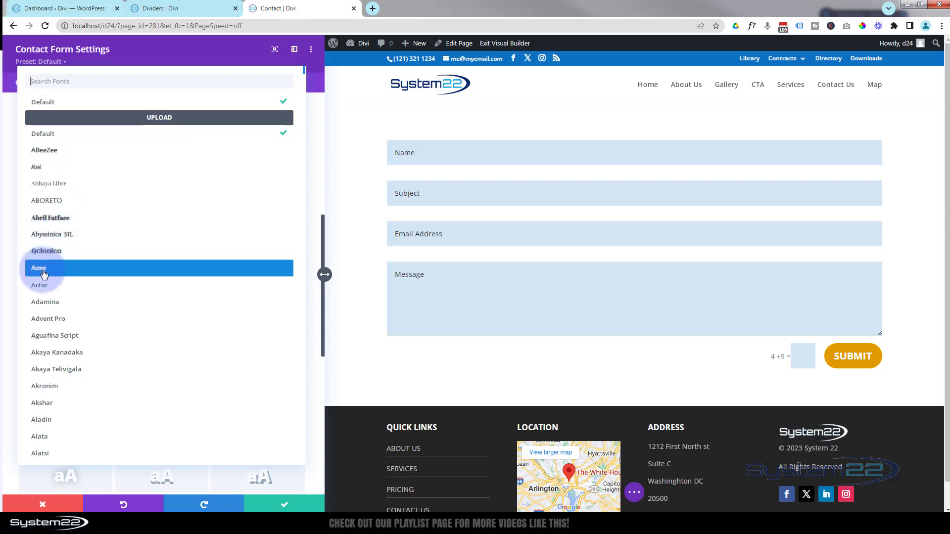
{"action": "left_click", "coordinate": [11, 124]}
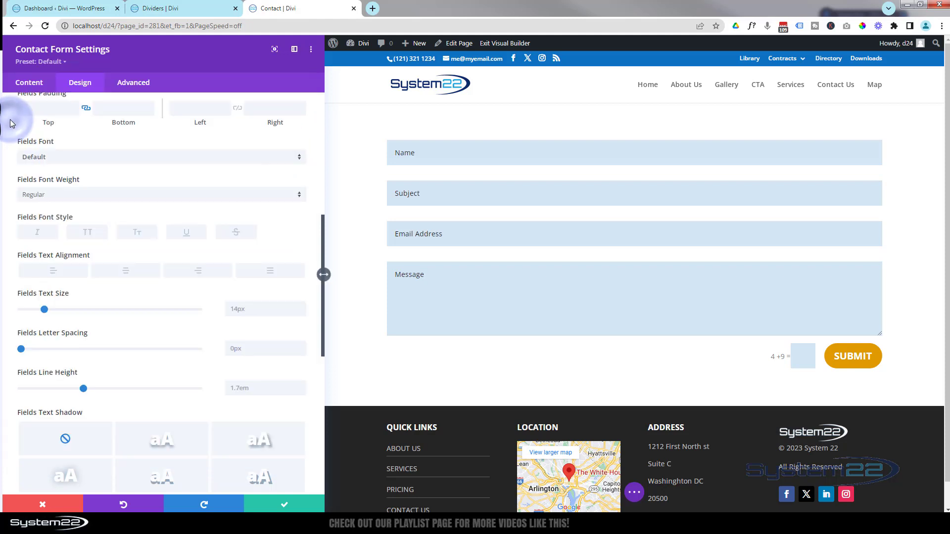
{"action": "left_click", "coordinate": [109, 197]}
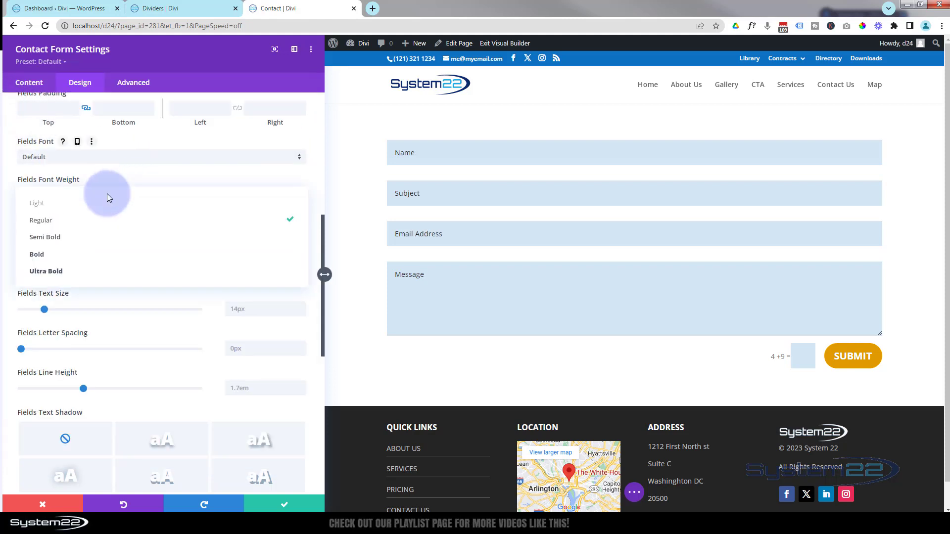
{"action": "left_click", "coordinate": [47, 255]}
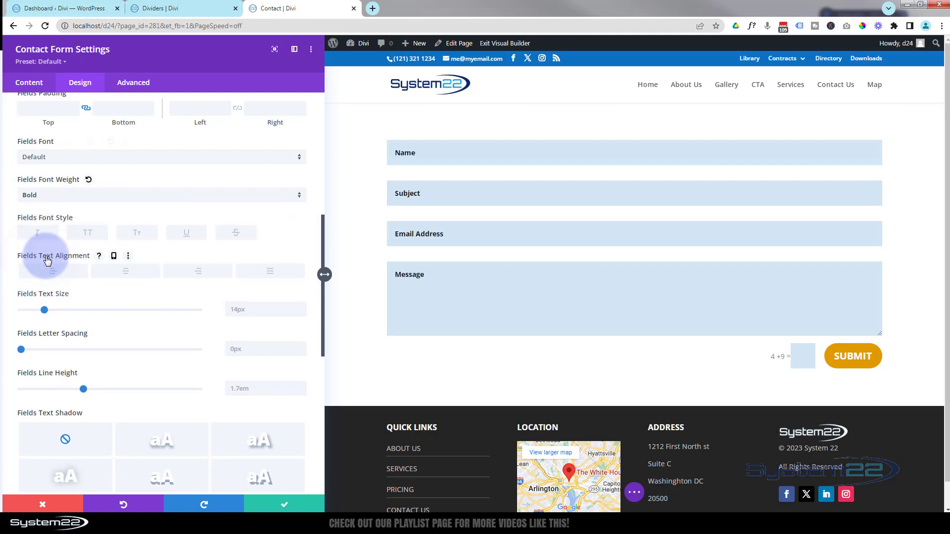
{"action": "left_click", "coordinate": [65, 195]}
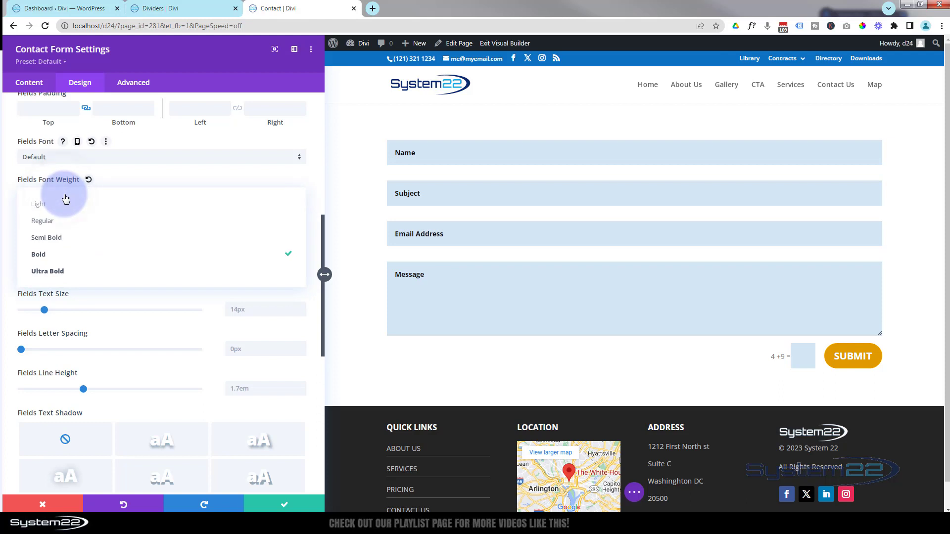
{"action": "left_click", "coordinate": [41, 210]}
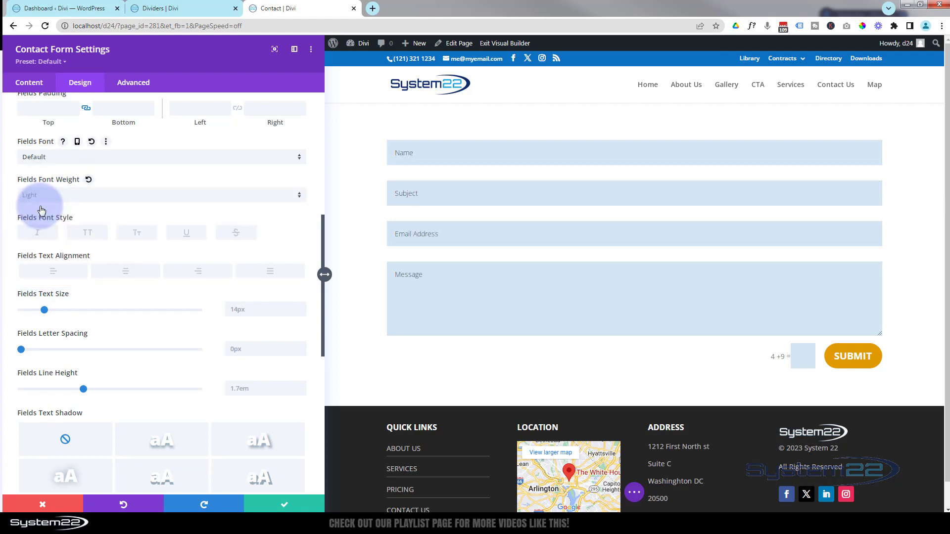
{"action": "left_click", "coordinate": [77, 195]}
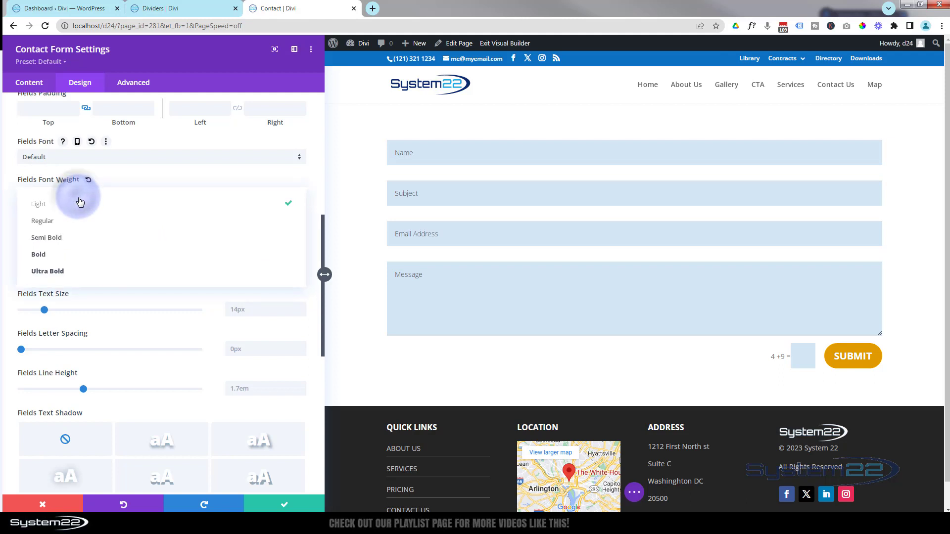
{"action": "left_click", "coordinate": [56, 224]}
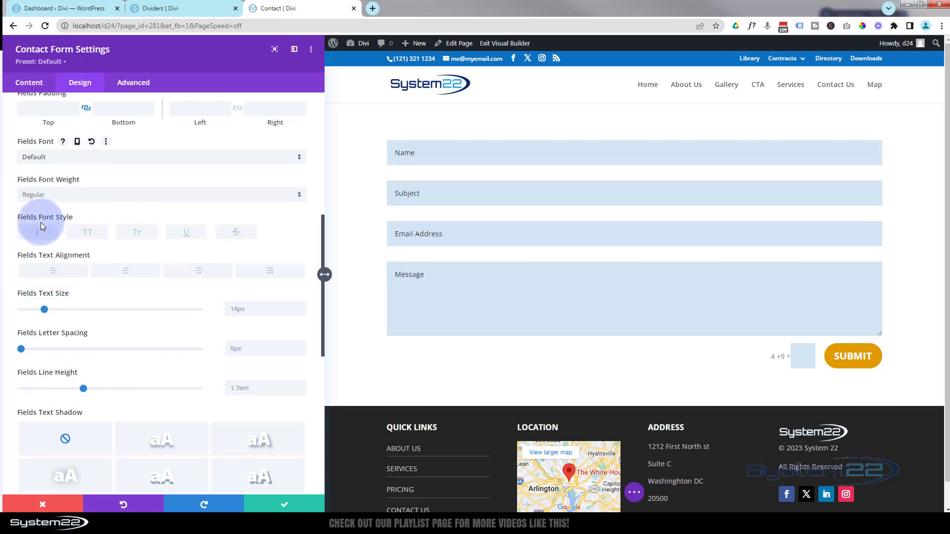
{"action": "left_click", "coordinate": [37, 232]}
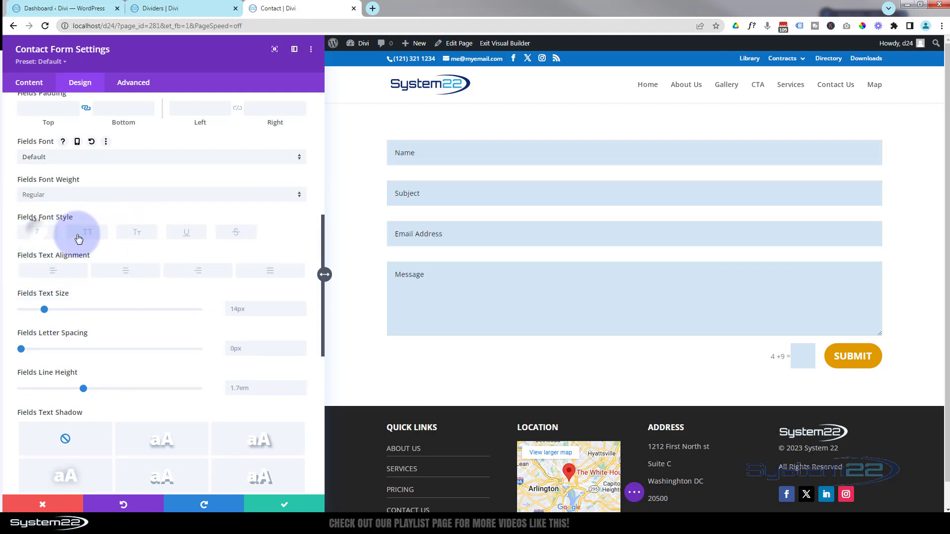
{"action": "left_click", "coordinate": [96, 233]}
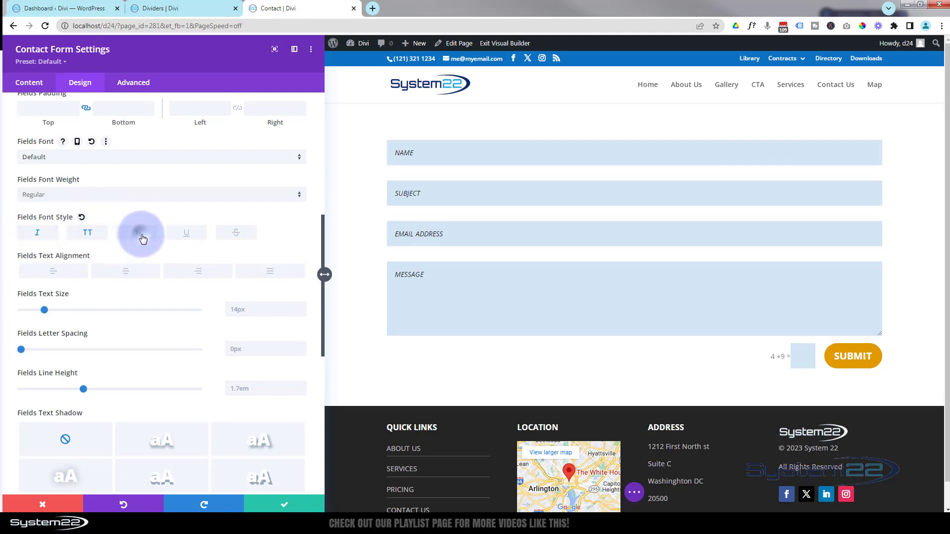
{"action": "left_click", "coordinate": [138, 234]}
{"action": "left_click", "coordinate": [191, 235]}
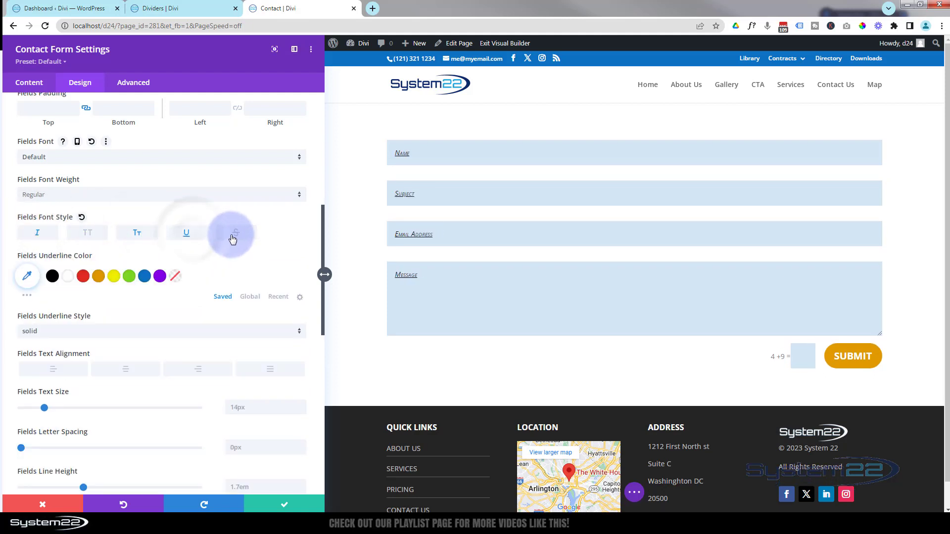
{"action": "left_click", "coordinate": [237, 233]}
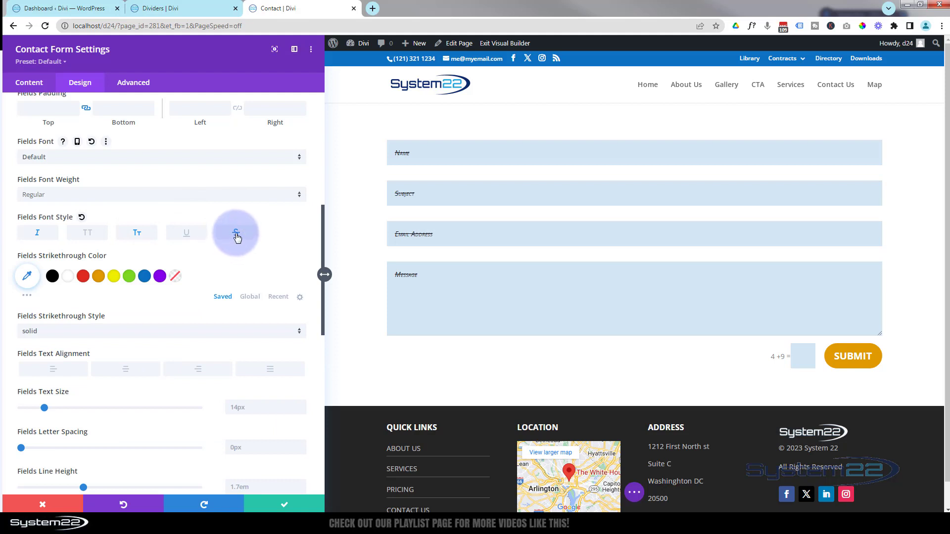
{"action": "left_click", "coordinate": [141, 234]}
{"action": "left_click", "coordinate": [39, 234]}
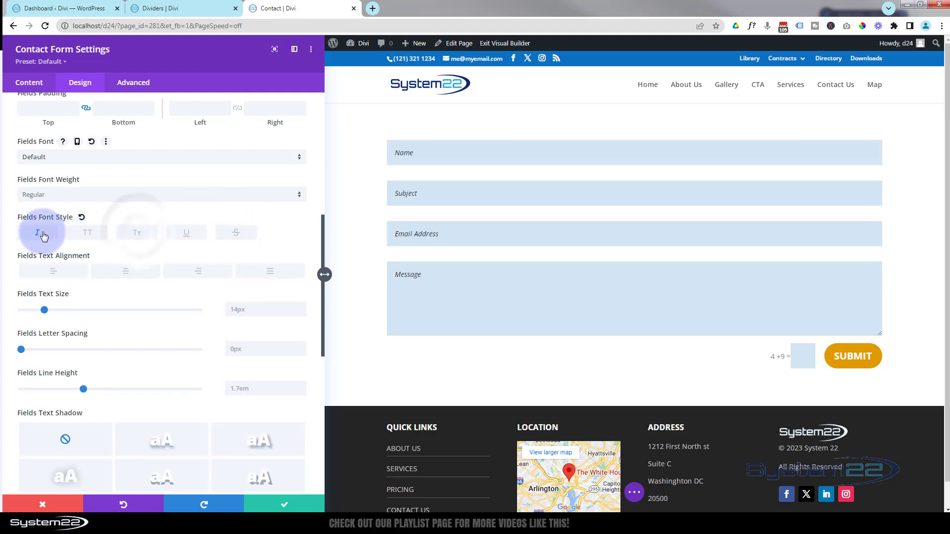
{"action": "left_click", "coordinate": [42, 235]}
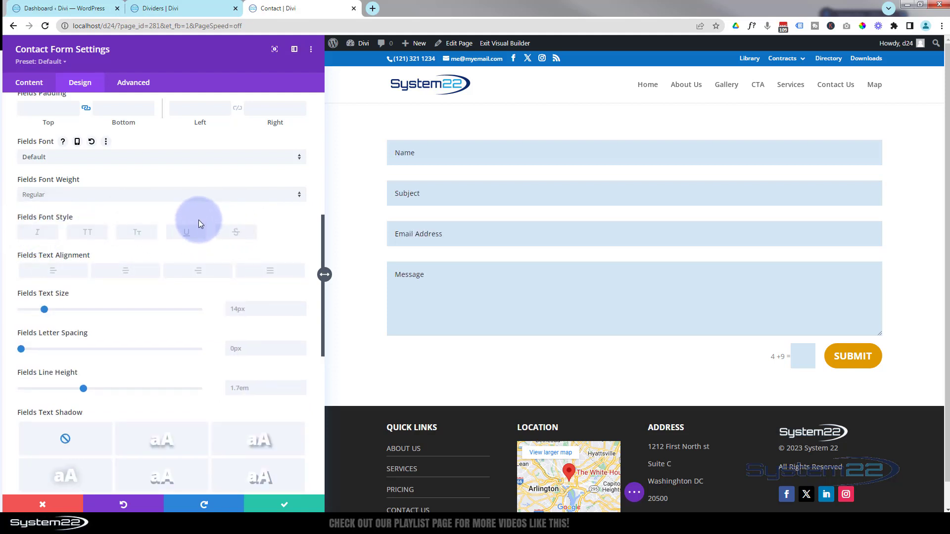
{"action": "scroll", "coordinate": [198, 220], "scroll_direction": "down", "scroll_amount": 3}
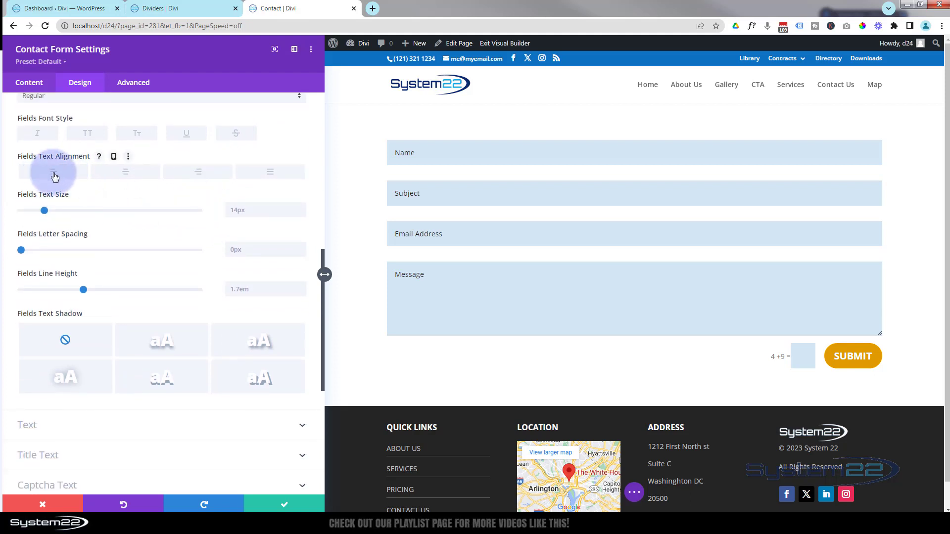
{"action": "left_click", "coordinate": [130, 174]}
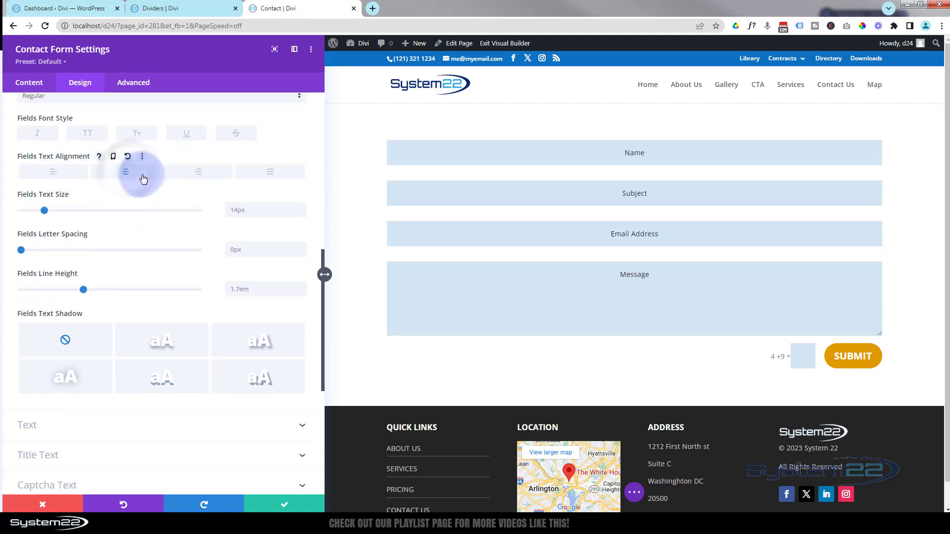
{"action": "left_click", "coordinate": [199, 176]}
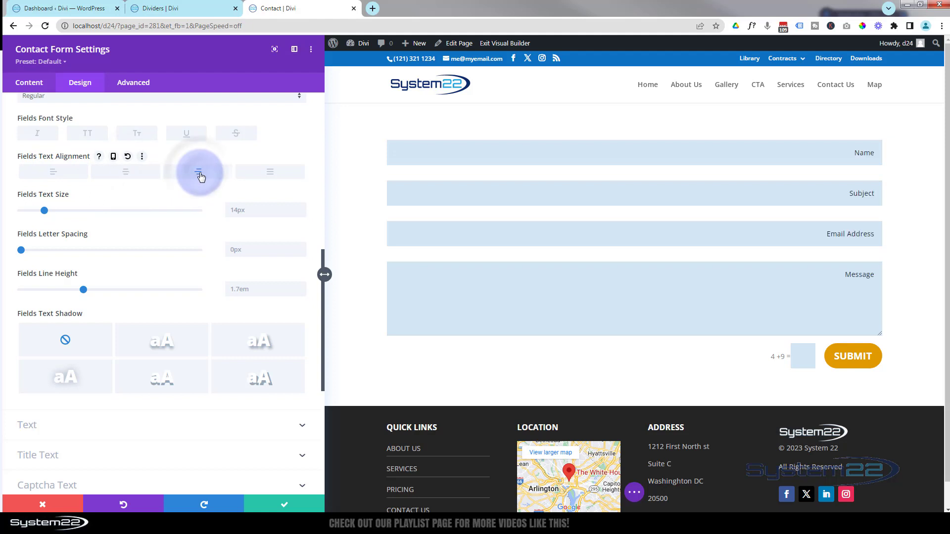
{"action": "left_click", "coordinate": [271, 174]}
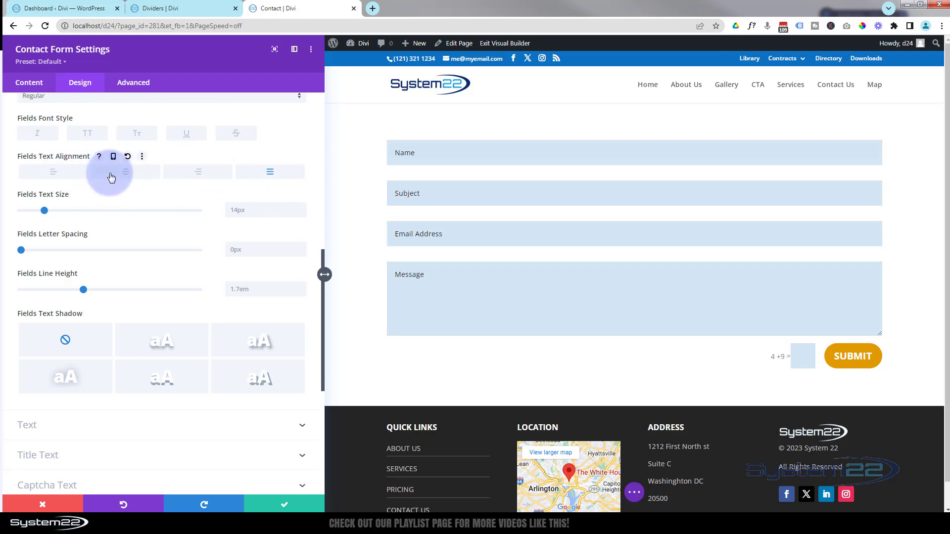
{"action": "left_click", "coordinate": [51, 174]}
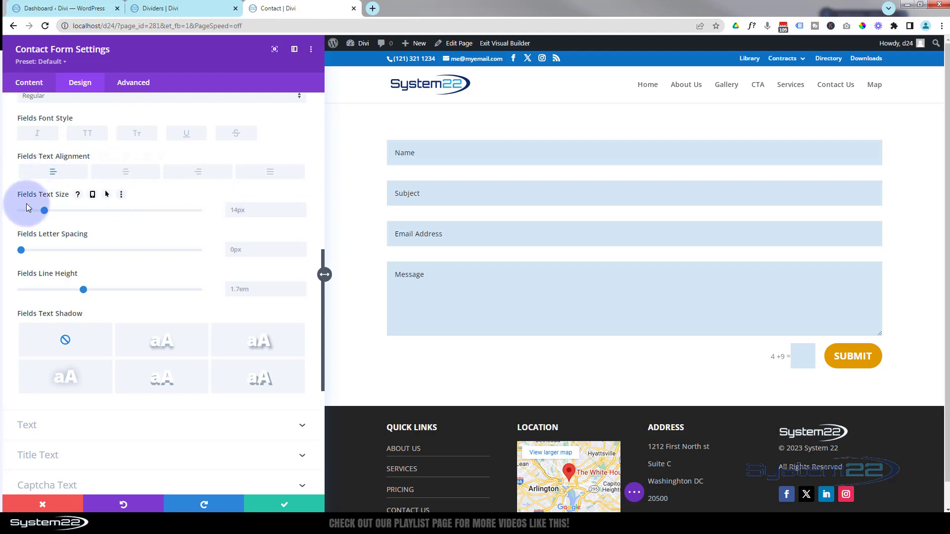
{"action": "left_click", "coordinate": [44, 212]}
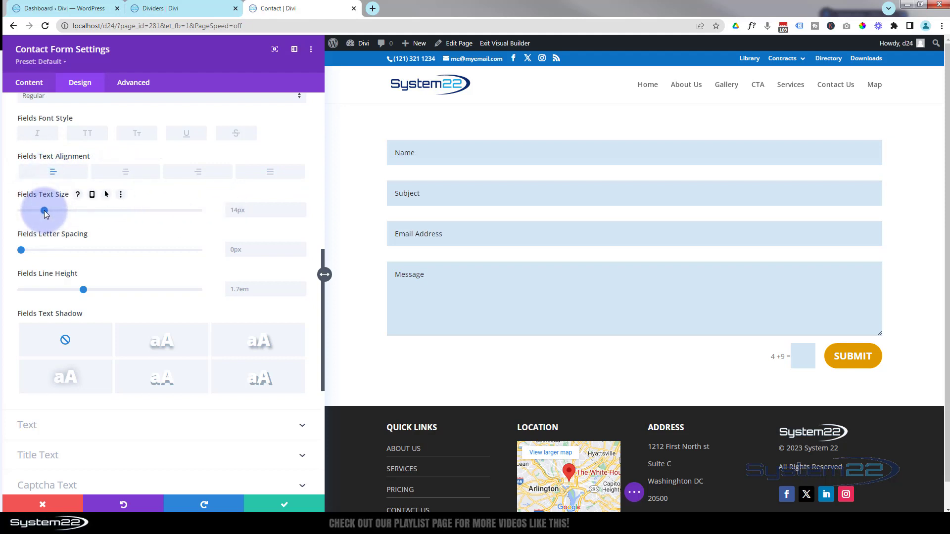
{"action": "left_click_drag", "start_coordinate": [44, 213], "coordinate": [47, 213]}
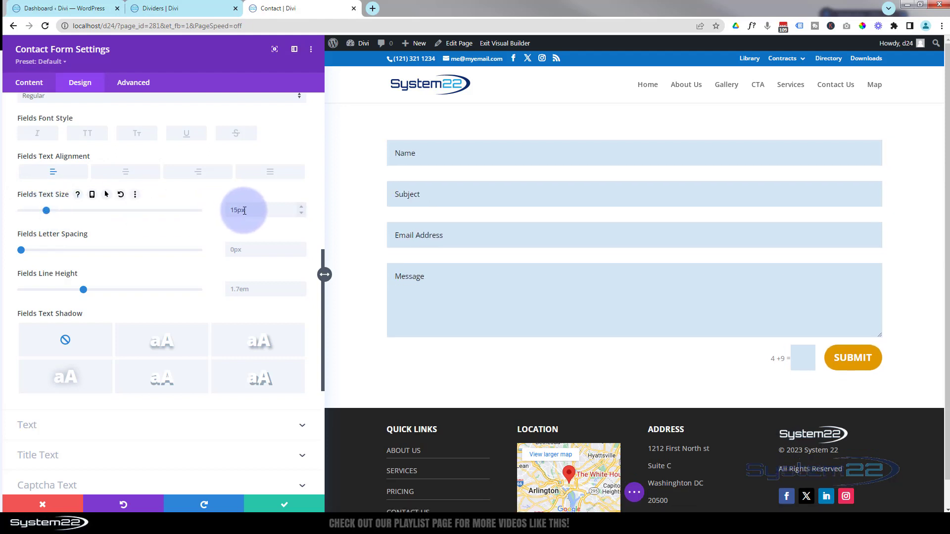
{"action": "left_click", "coordinate": [301, 205]}
{"action": "left_click", "coordinate": [301, 214]}
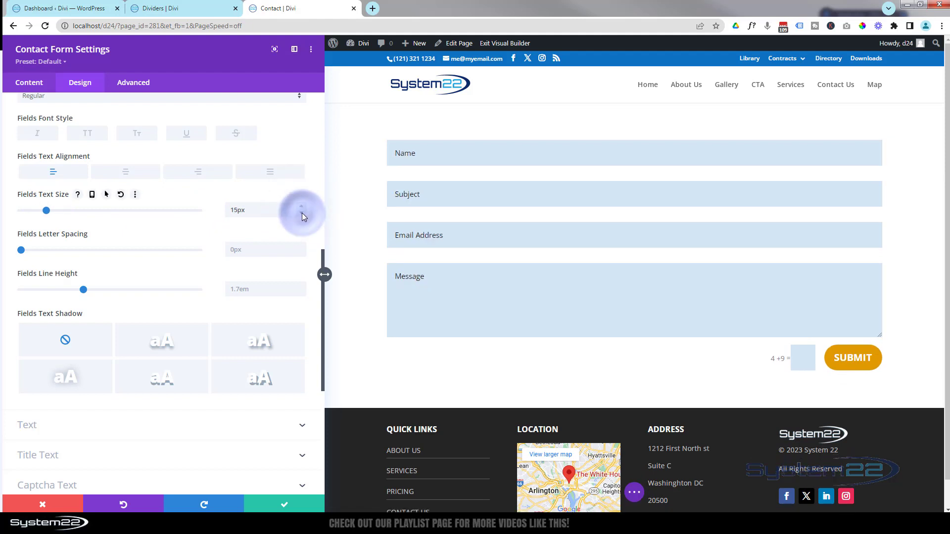
{"action": "left_click", "coordinate": [302, 213]}
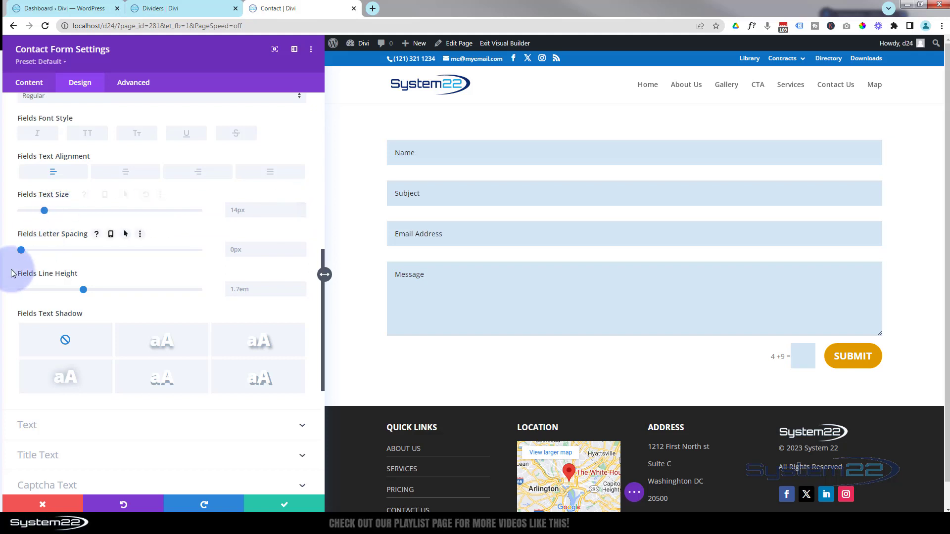
{"action": "left_click_drag", "start_coordinate": [22, 250], "coordinate": [17, 252]}
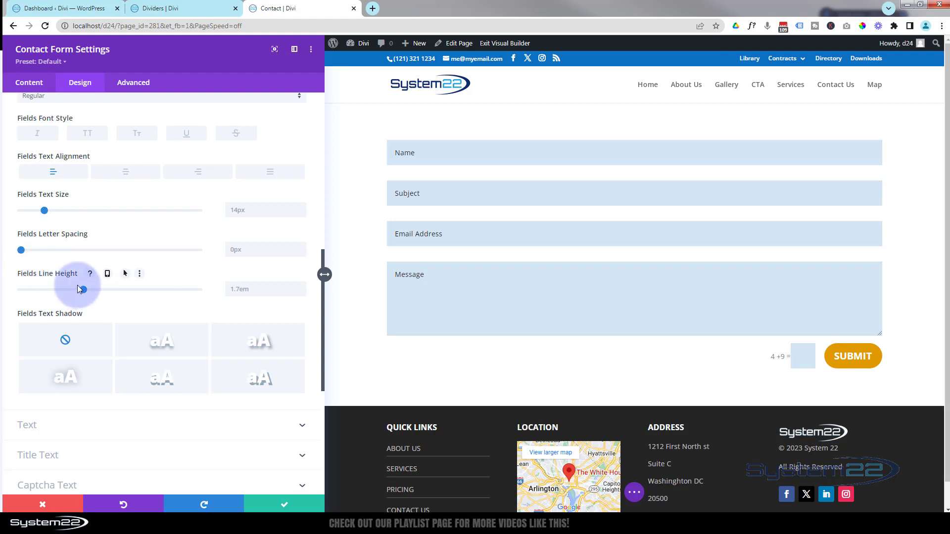
{"action": "left_click_drag", "start_coordinate": [84, 292], "coordinate": [194, 296]}
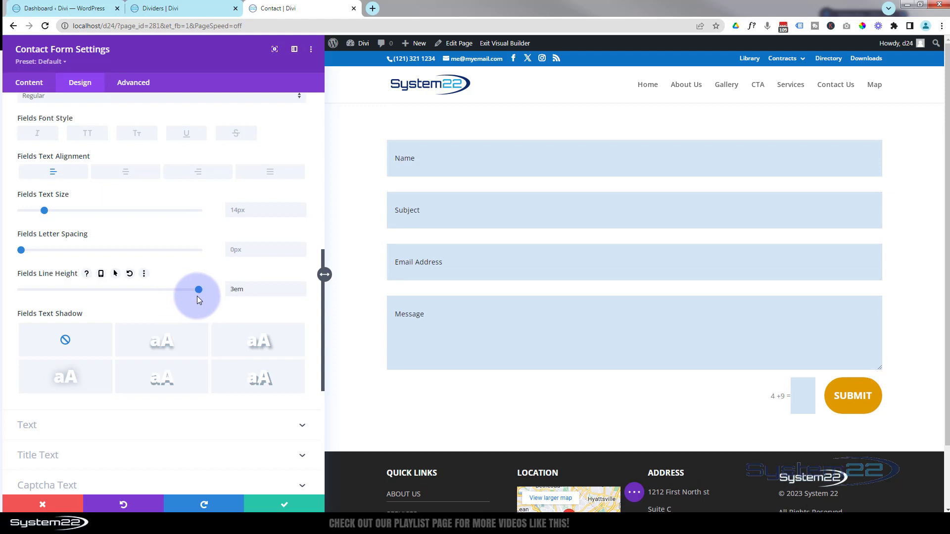
{"action": "double_click", "coordinate": [238, 289]}
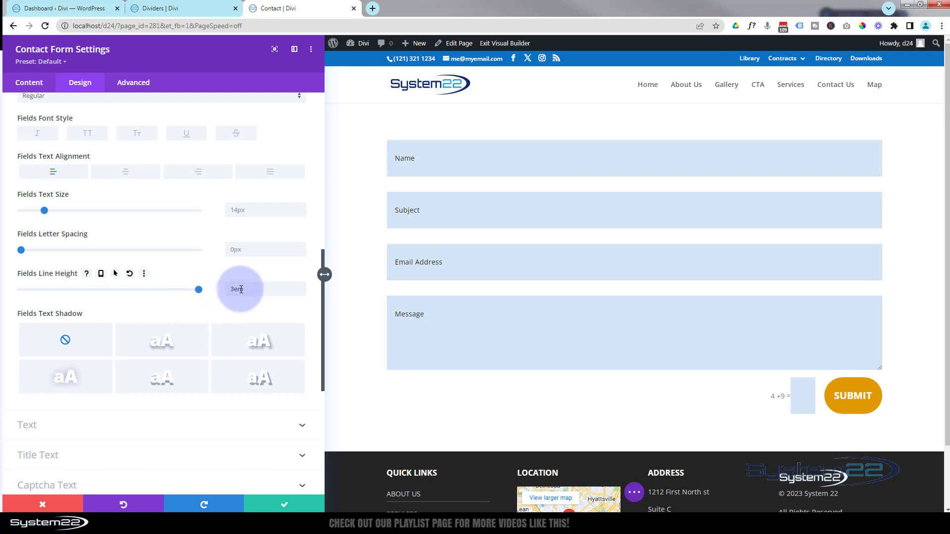
{"action": "key", "text": "BackSpace"}
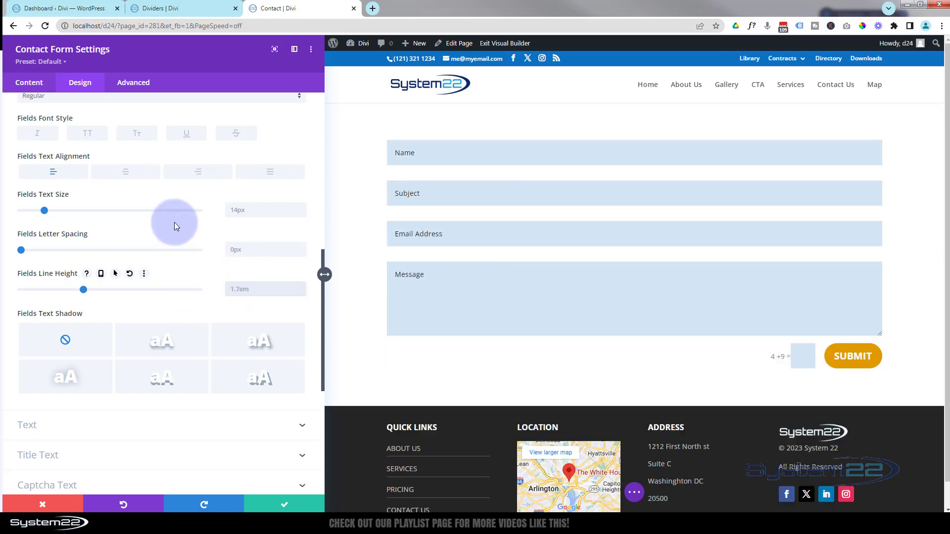
Try several field text shadow presets and settle on None.
{"action": "scroll", "coordinate": [149, 220], "scroll_direction": "down", "scroll_amount": 1}
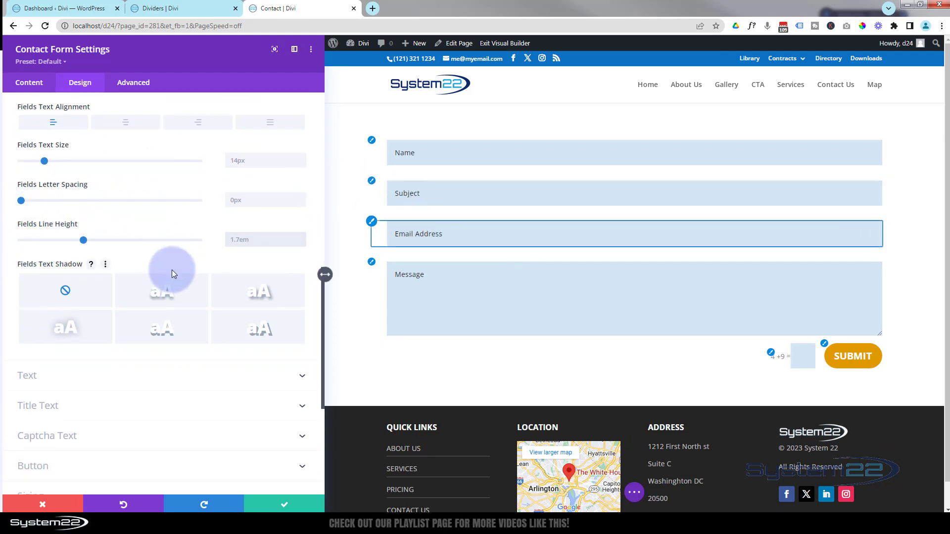
{"action": "left_click", "coordinate": [166, 299]}
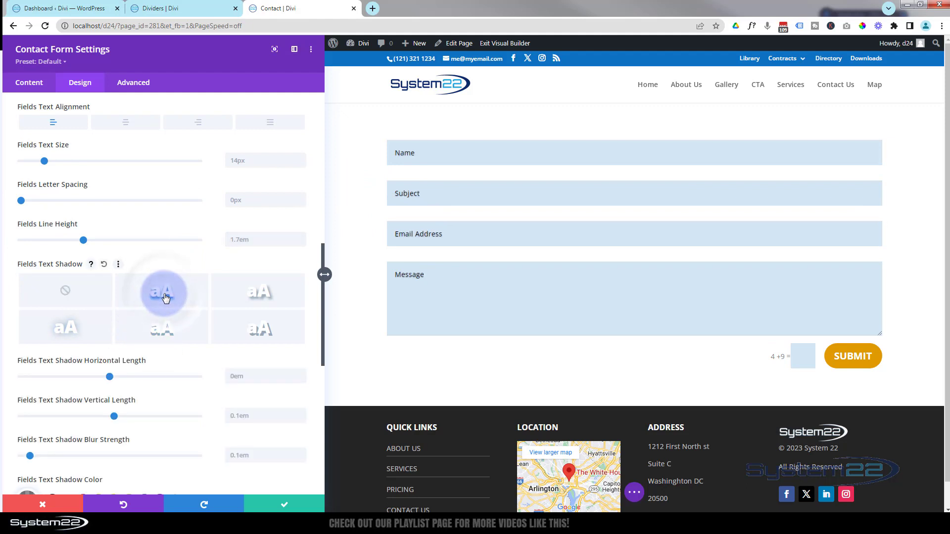
{"action": "left_click", "coordinate": [256, 299]}
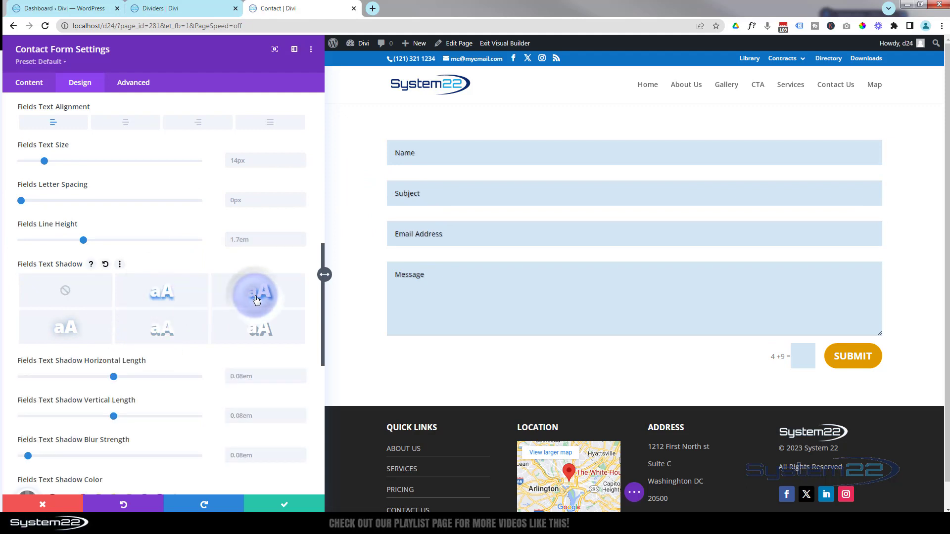
{"action": "left_click", "coordinate": [257, 330]}
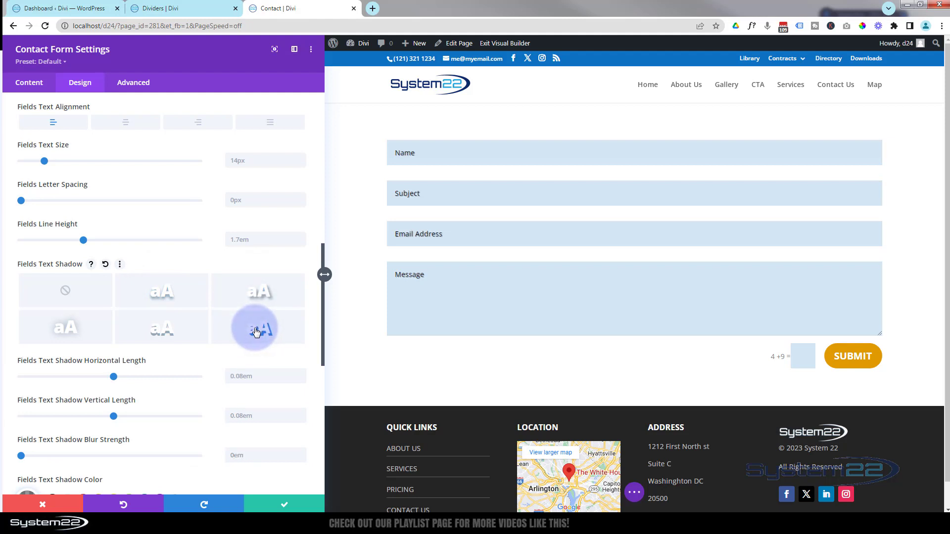
{"action": "left_click", "coordinate": [166, 330]}
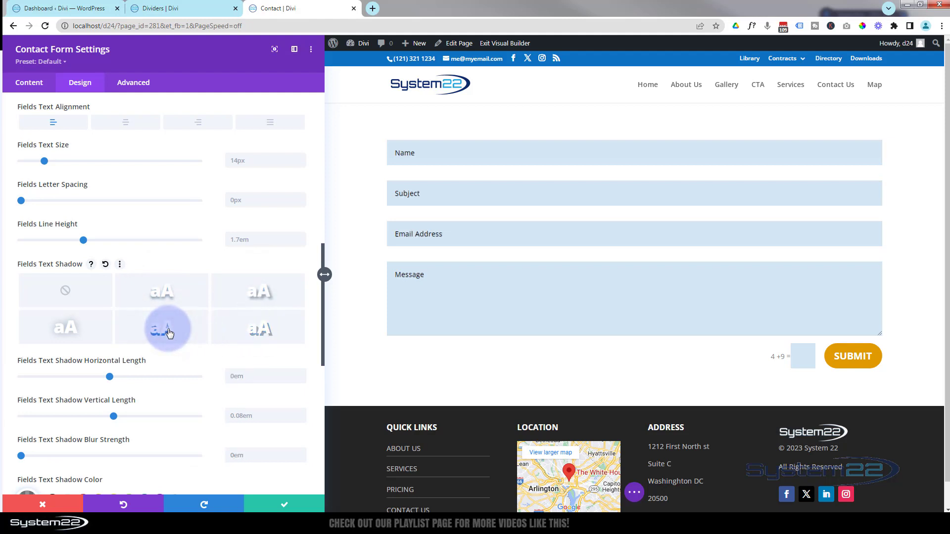
{"action": "left_click", "coordinate": [71, 328]}
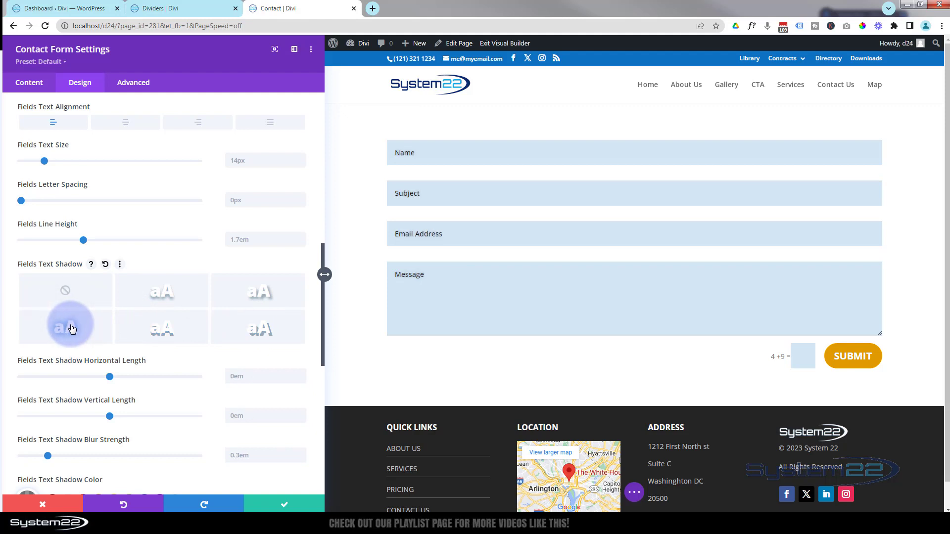
{"action": "left_click", "coordinate": [67, 291]}
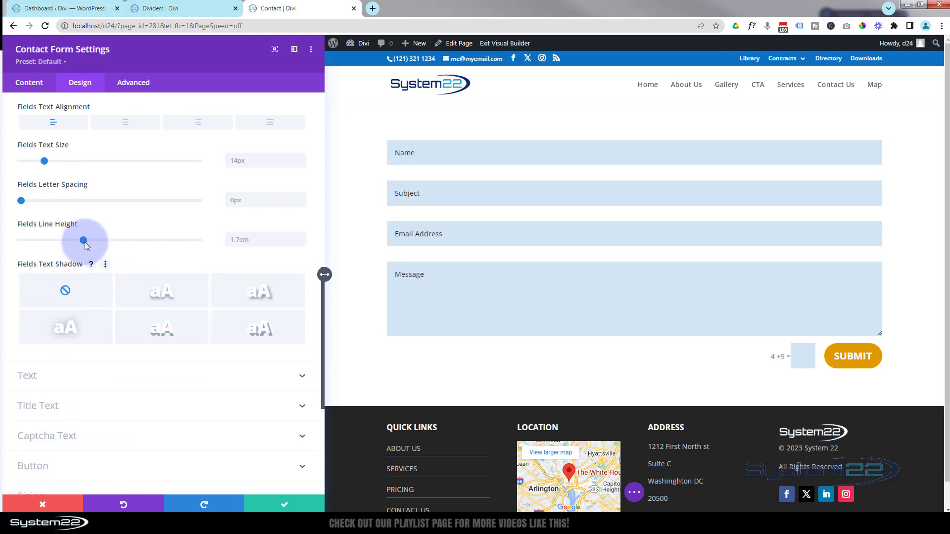
Expand the Text styling group, then return to the form's Content settings.
{"action": "scroll", "coordinate": [88, 236], "scroll_direction": "down", "scroll_amount": 3}
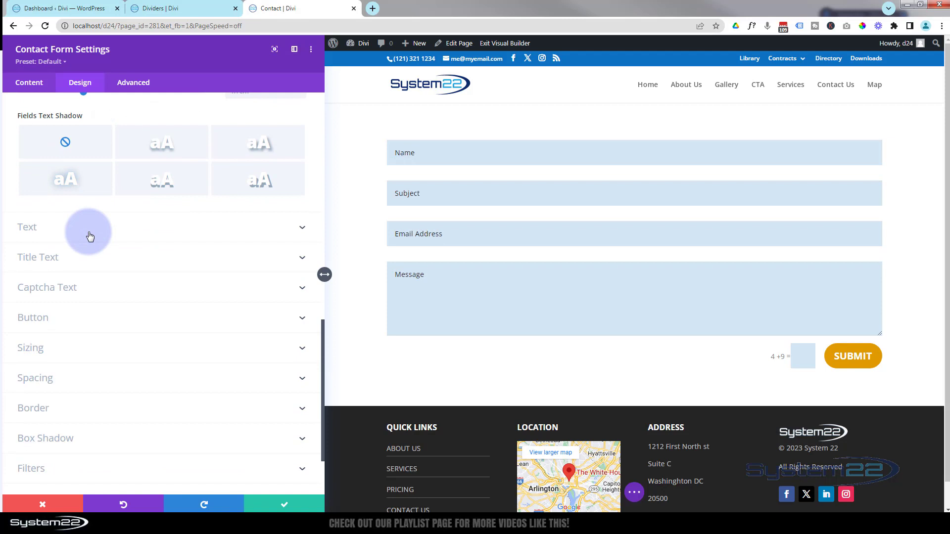
{"action": "left_click", "coordinate": [139, 229]}
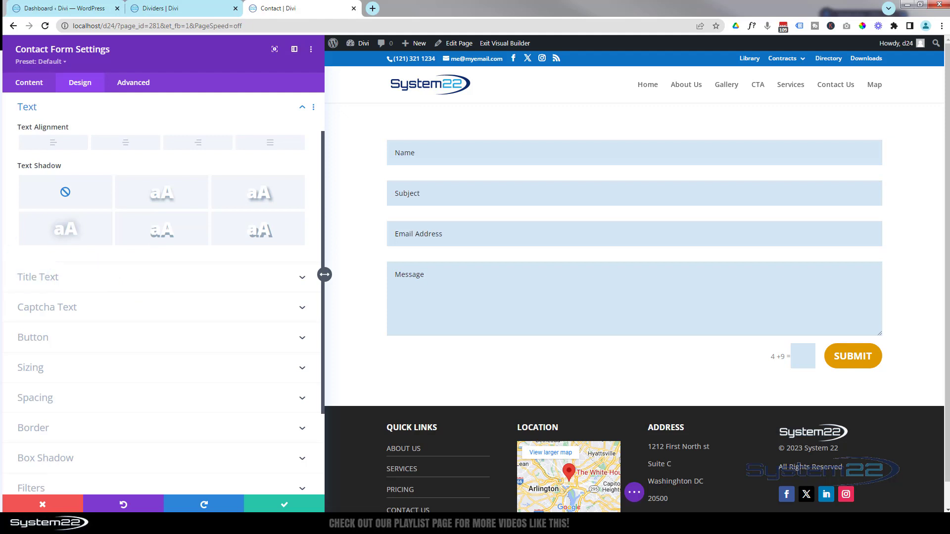
{"action": "left_click", "coordinate": [31, 84]}
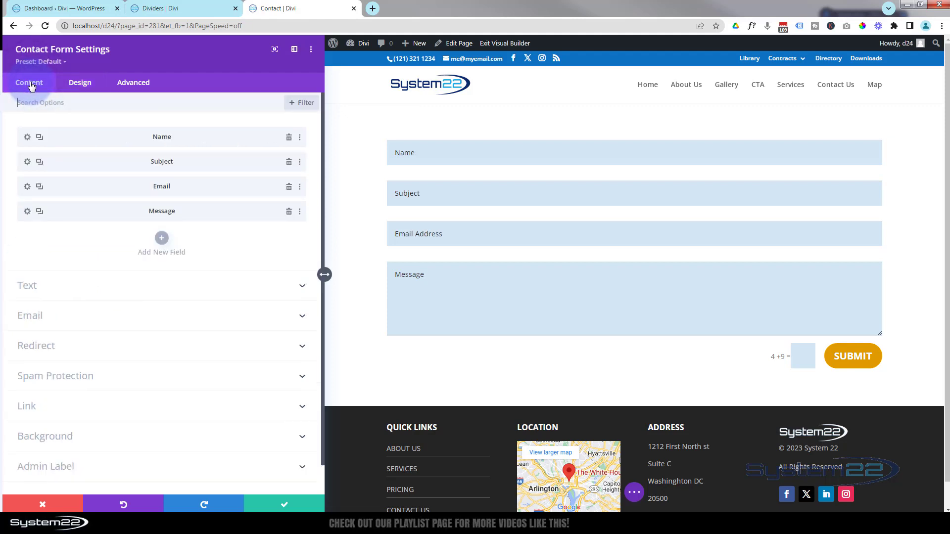
Enter title 'My Contact Form', success message 'Message has been sent!' and button label 'Reach Out'.
{"action": "left_click", "coordinate": [89, 289]}
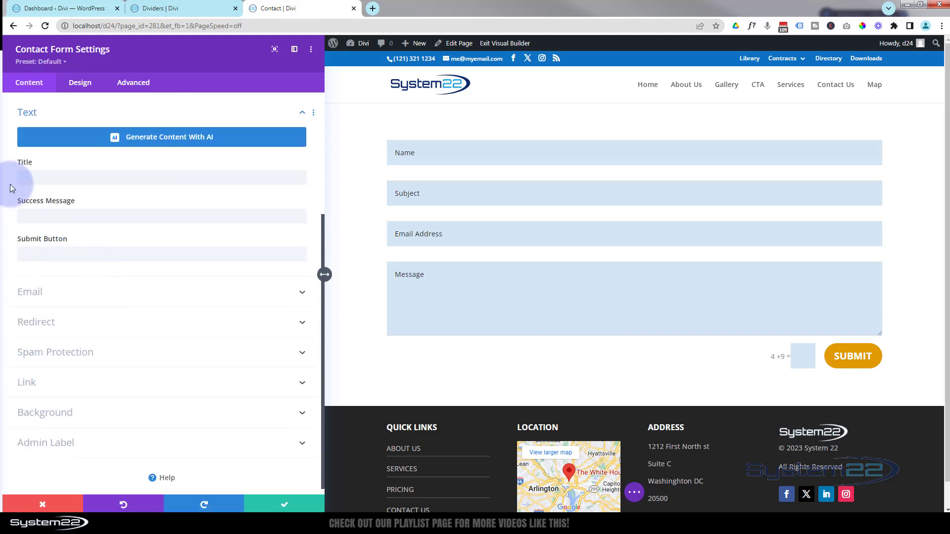
{"action": "left_click", "coordinate": [30, 174]}
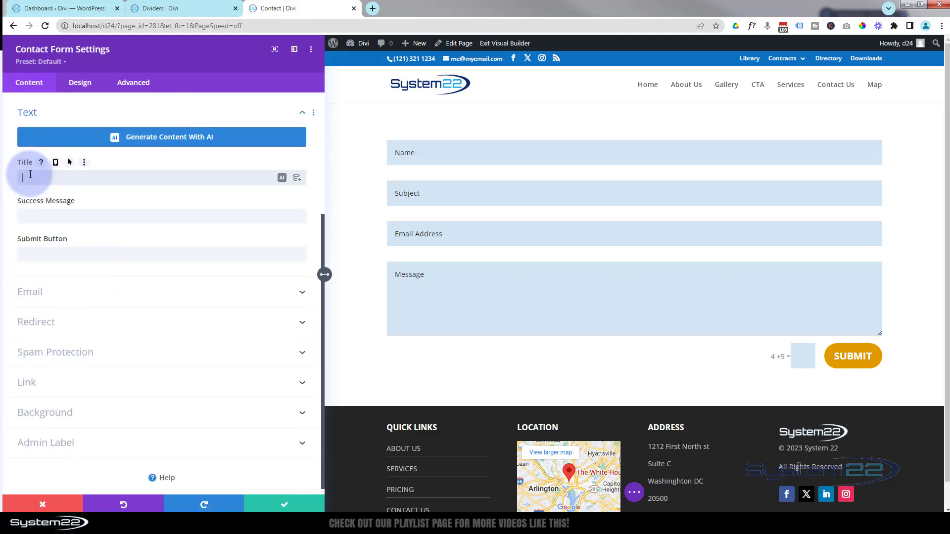
{"action": "type", "text": "My Contact Fo"}
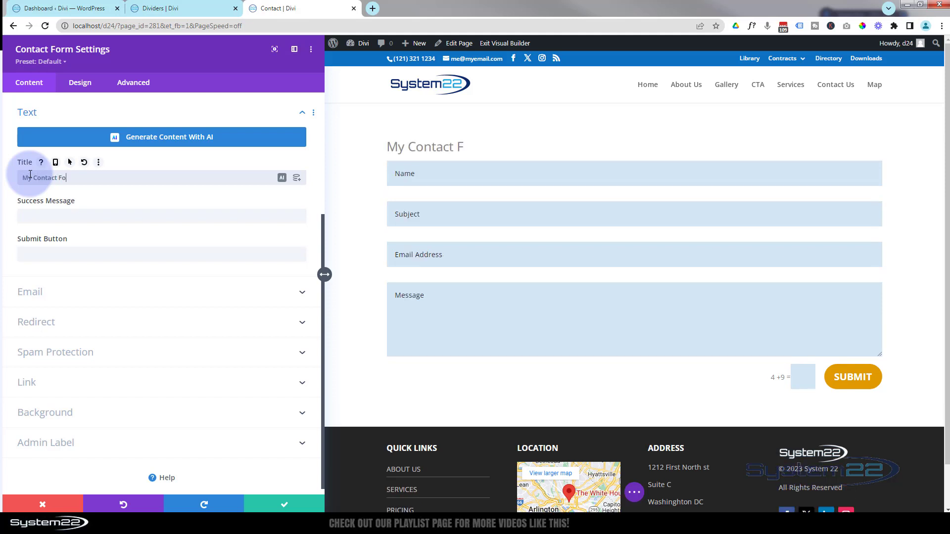
{"action": "type", "text": "rm"}
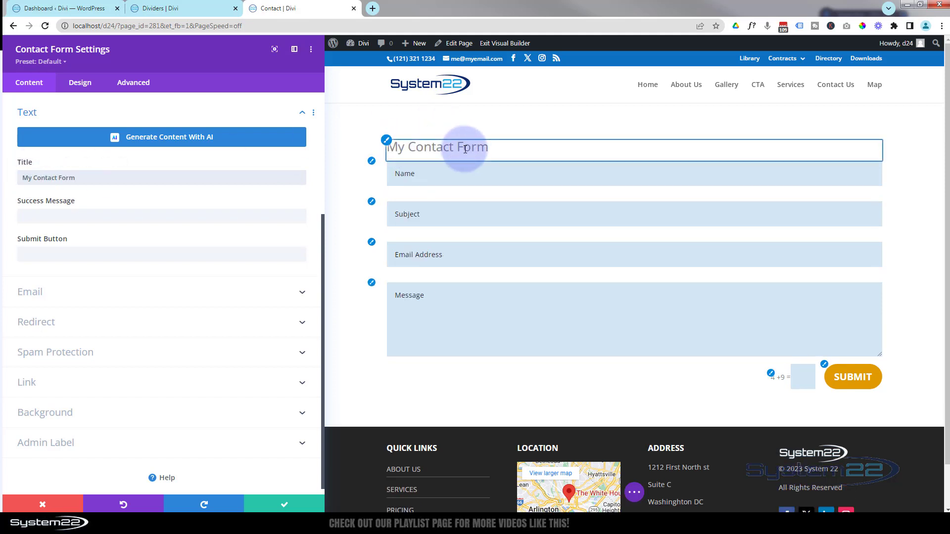
{"action": "left_click", "coordinate": [44, 214]}
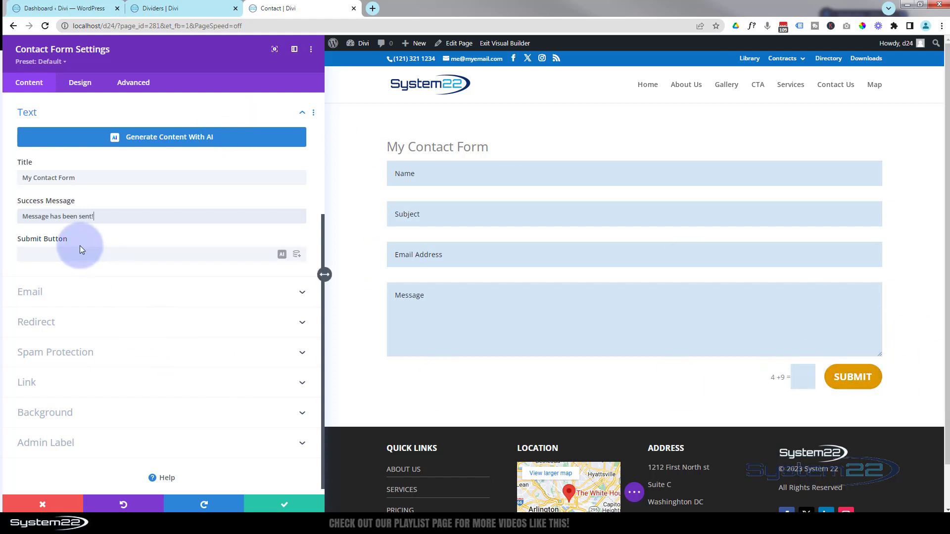
{"action": "left_click", "coordinate": [45, 255]}
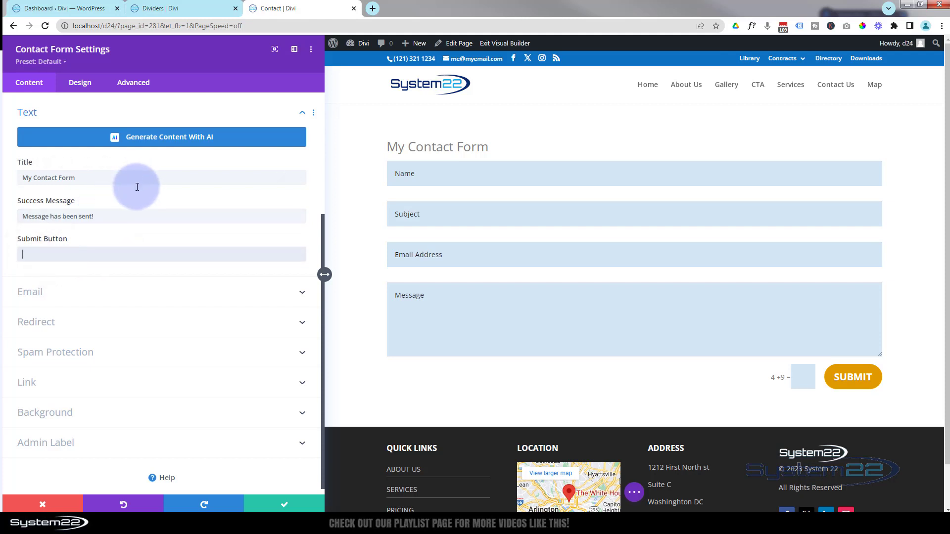
{"action": "type", "text": "Reach Out"}
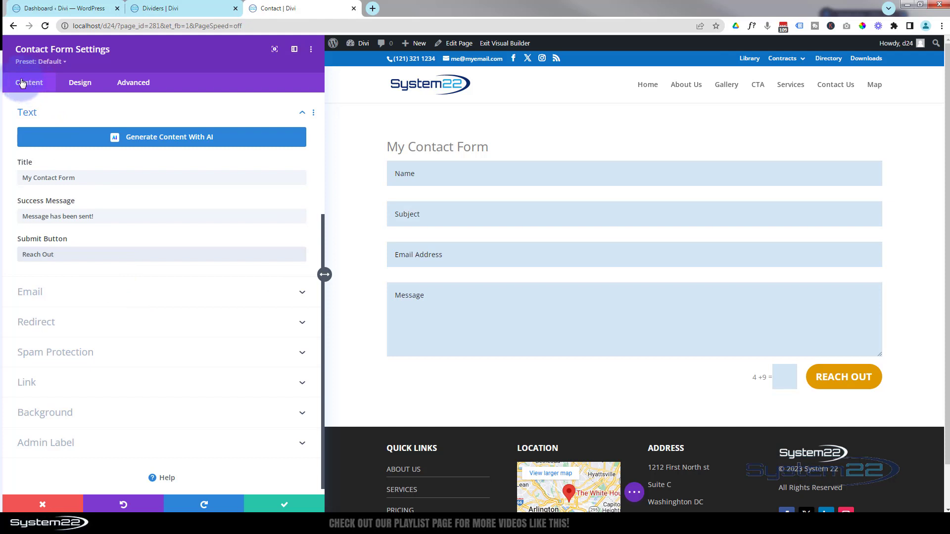
Enter the site's own email address as the form's Email Address, then review the Name field's settings.
{"action": "left_click", "coordinate": [148, 292]}
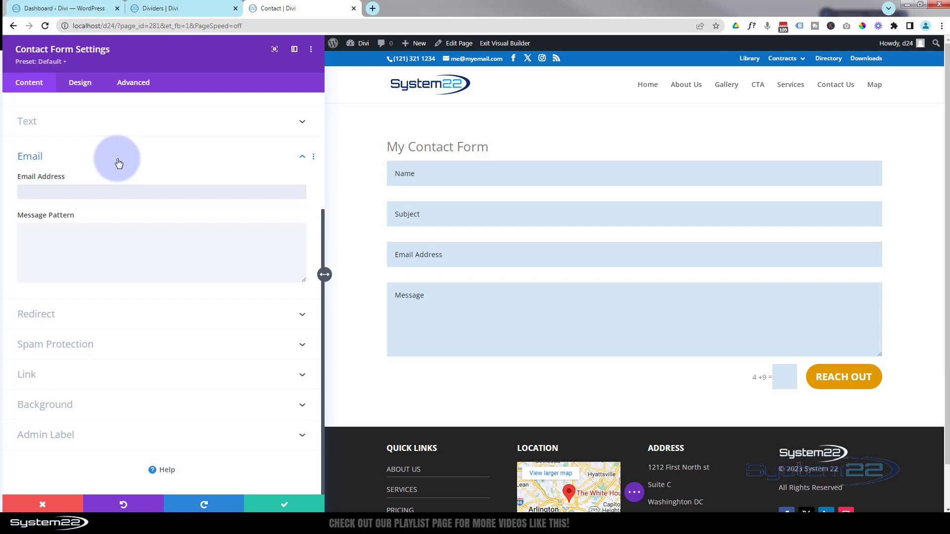
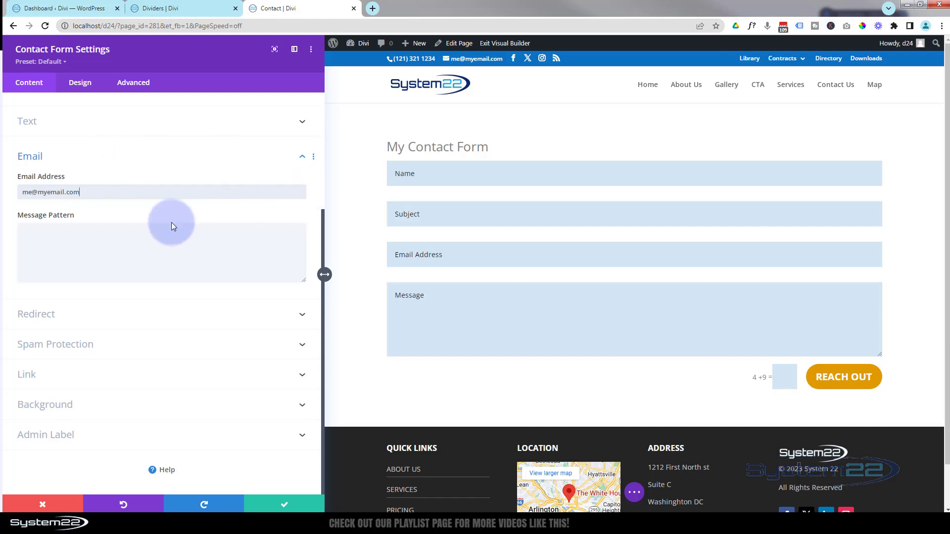
{"action": "scroll", "coordinate": [163, 229], "scroll_direction": "up", "scroll_amount": 4}
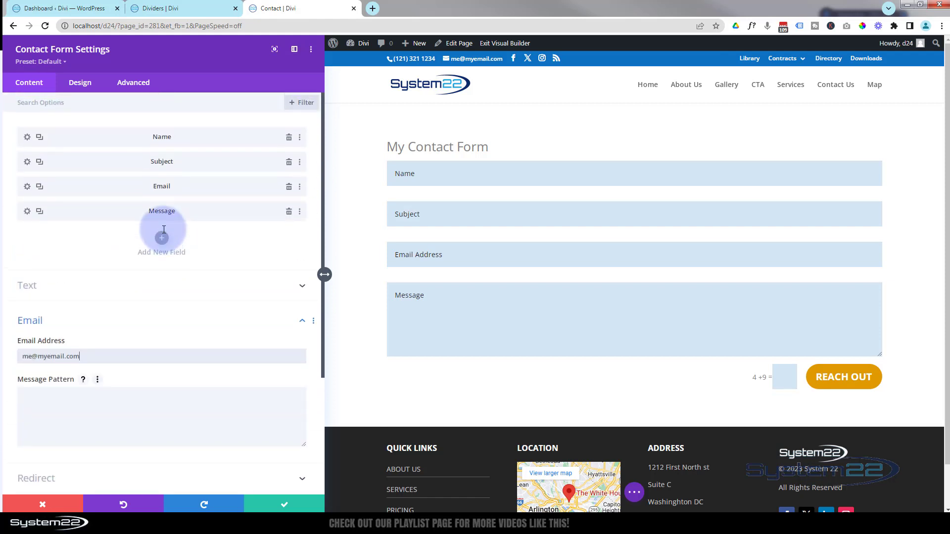
{"action": "left_click", "coordinate": [27, 137]}
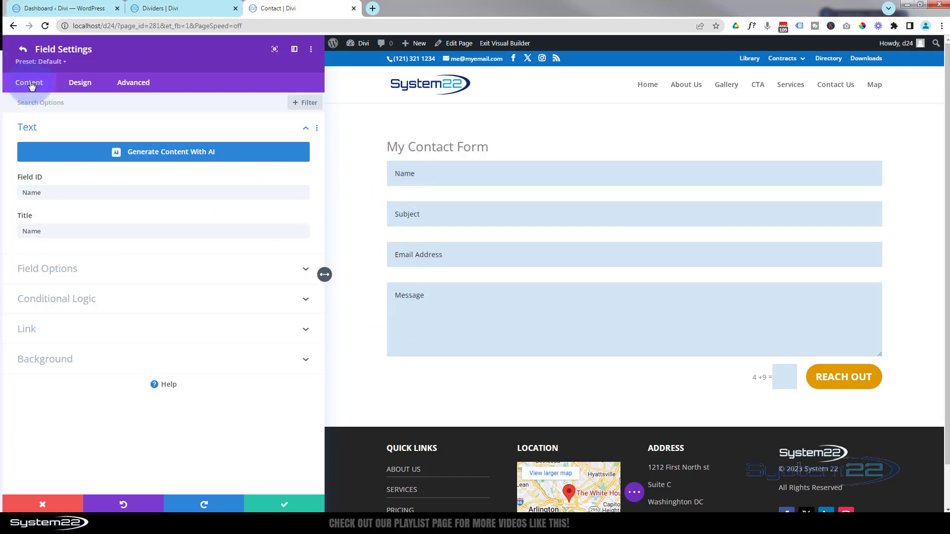
{"action": "left_click", "coordinate": [277, 503]}
Set the notification email's Message Pattern to %%name%%.
{"action": "scroll", "coordinate": [127, 221], "scroll_direction": "down", "scroll_amount": 4}
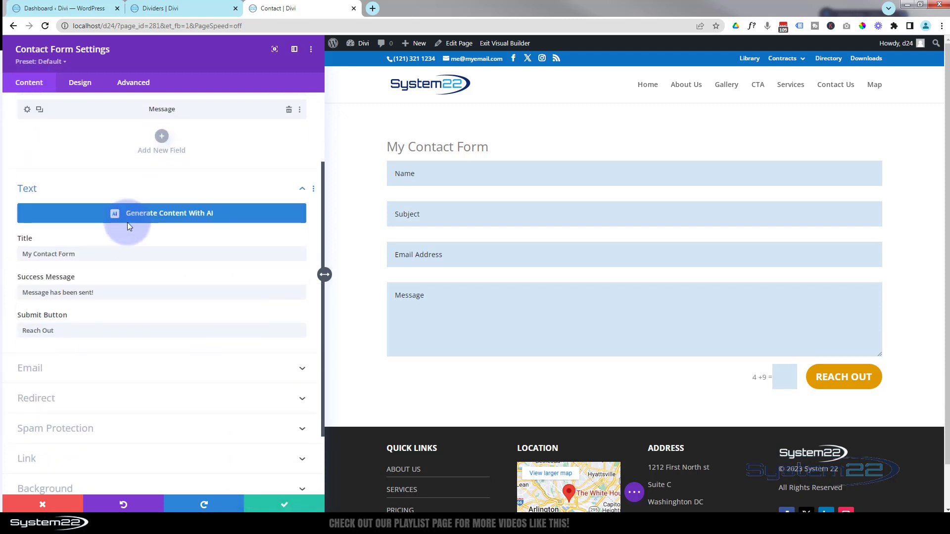
{"action": "left_click", "coordinate": [130, 284]}
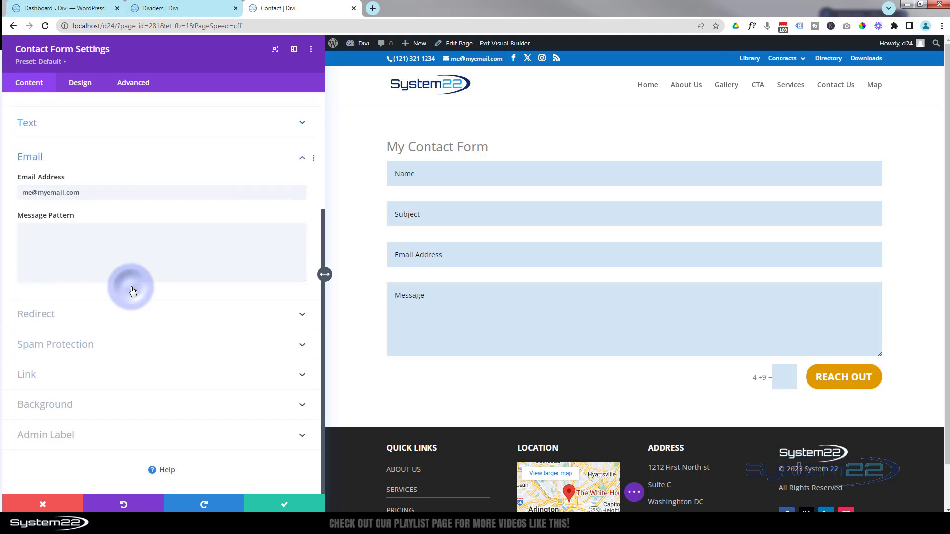
{"action": "left_click", "coordinate": [50, 238]}
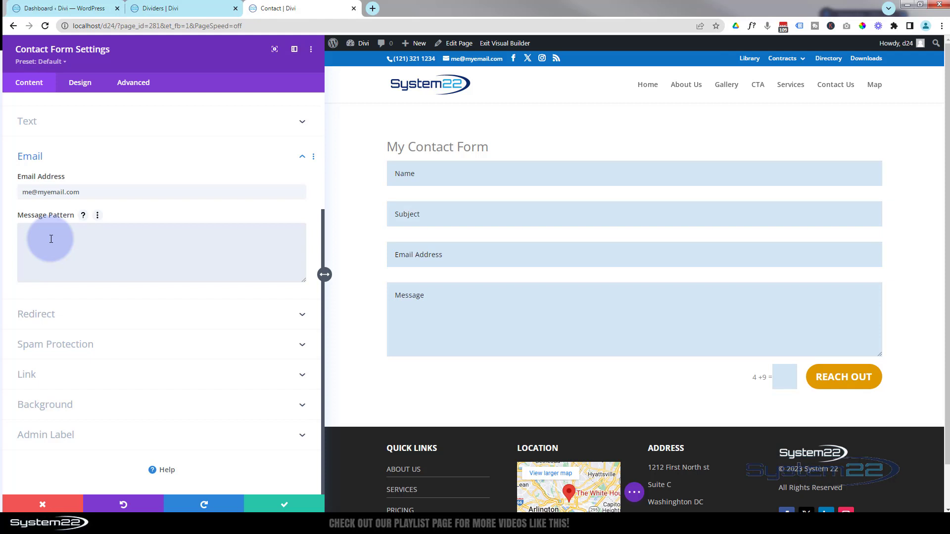
{"action": "type", "text": "%%name%%"}
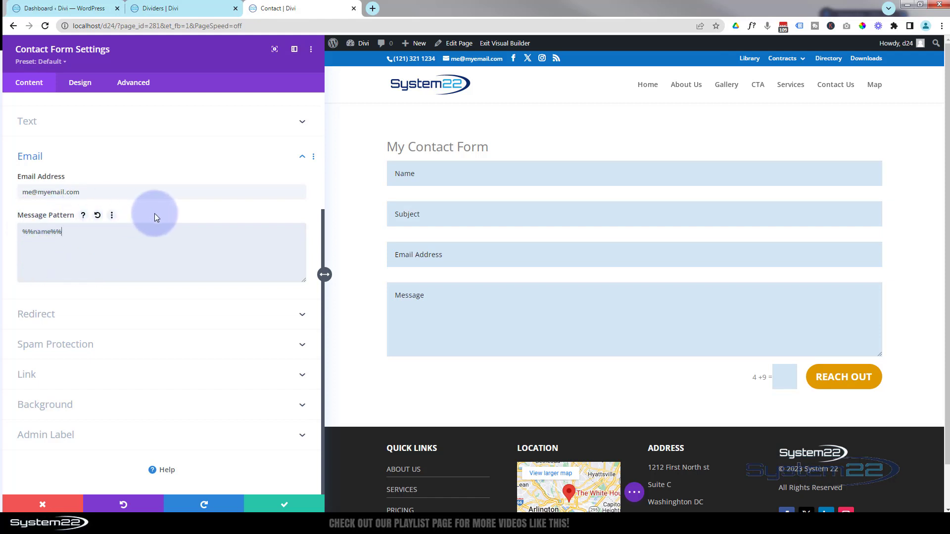
{"action": "left_click", "coordinate": [98, 237]}
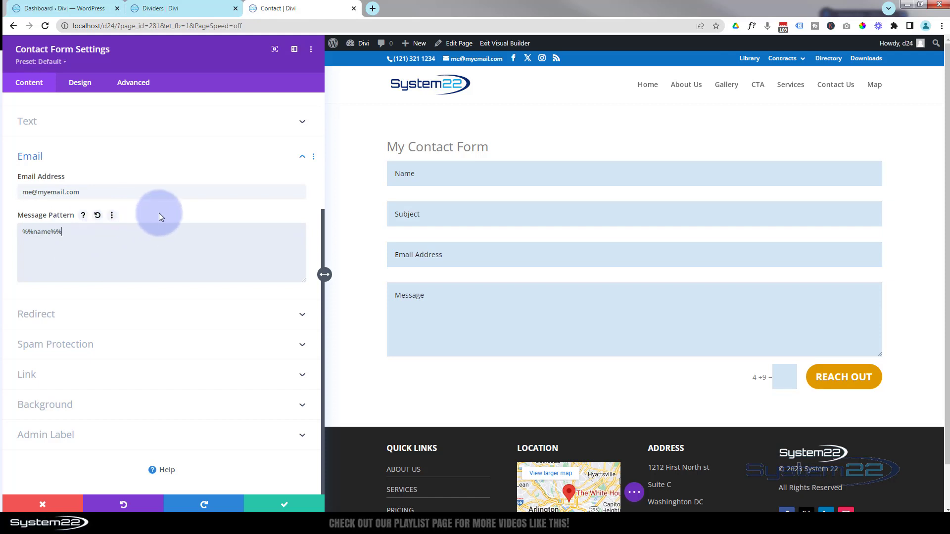
{"action": "left_click", "coordinate": [184, 322]}
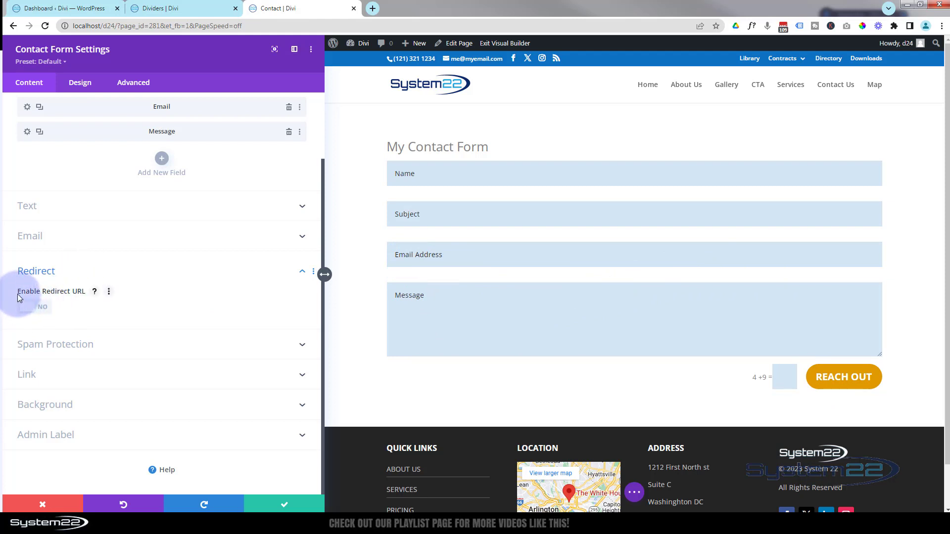
Try enabling a redirect URL, then set Enable Redirect URL back to No.
{"action": "left_click", "coordinate": [39, 309]}
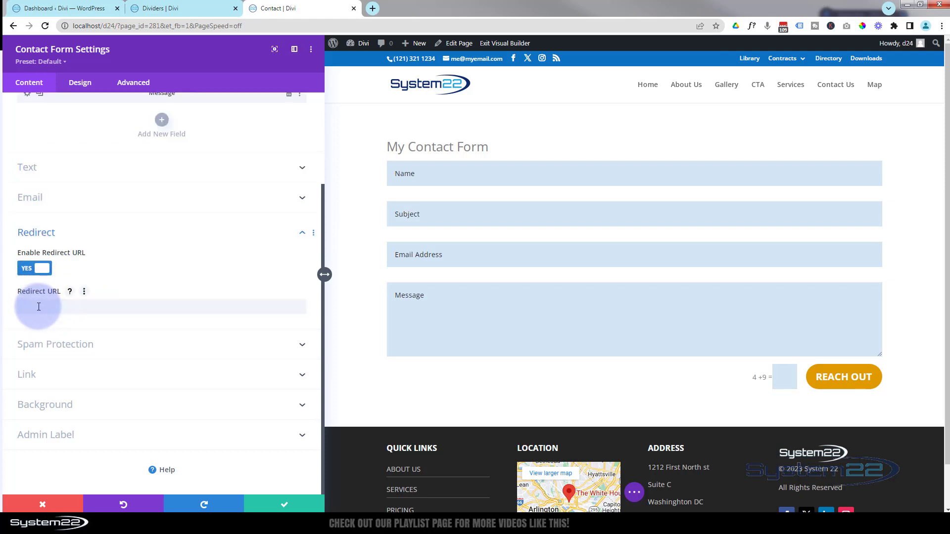
{"action": "left_click", "coordinate": [38, 307]}
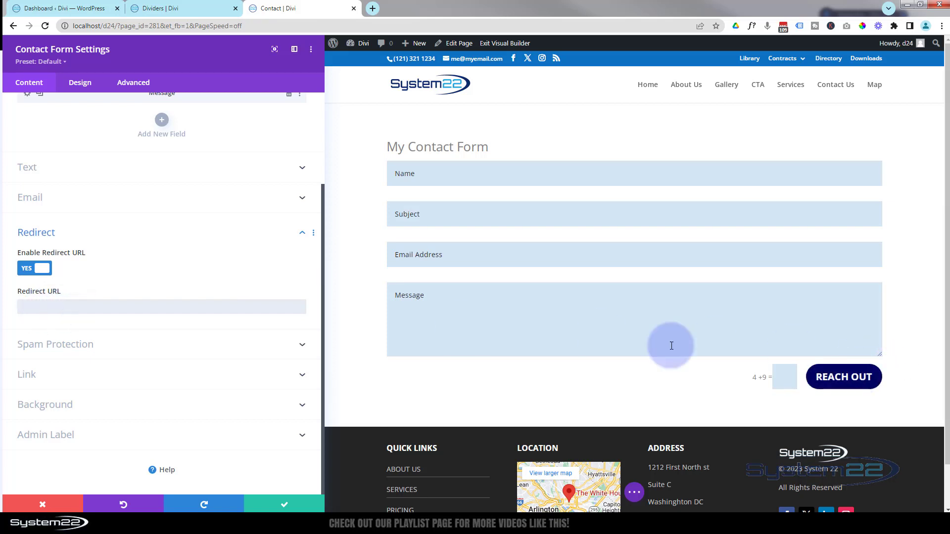
{"action": "left_click", "coordinate": [58, 310]}
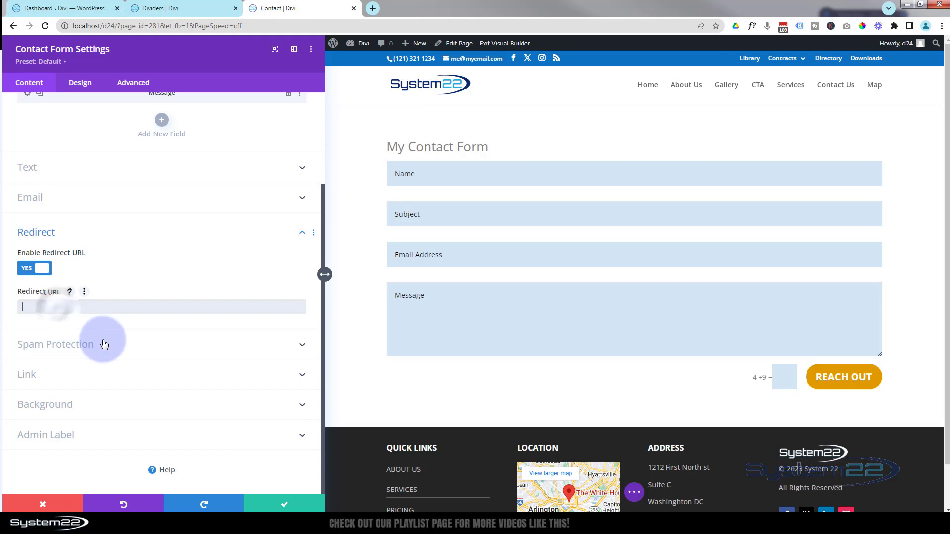
{"action": "left_click", "coordinate": [58, 308]}
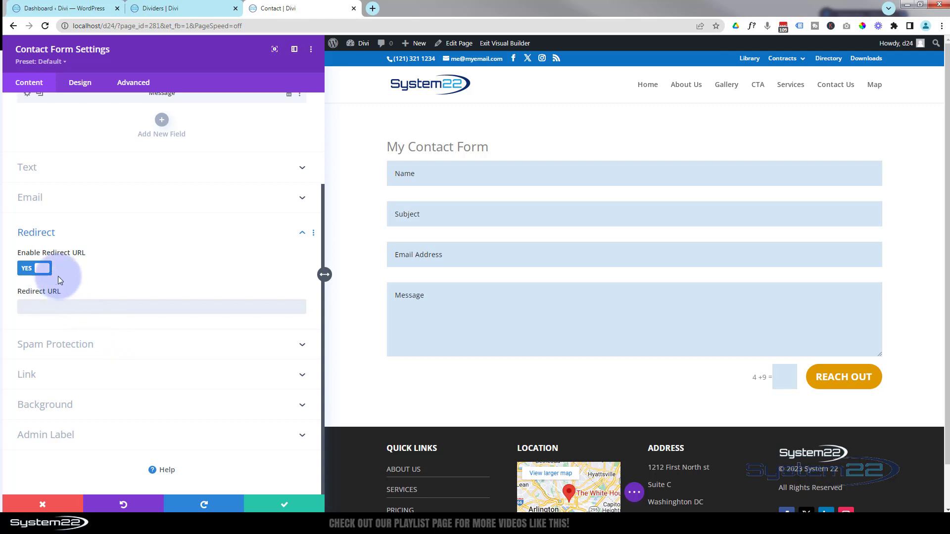
{"action": "left_click", "coordinate": [34, 269]}
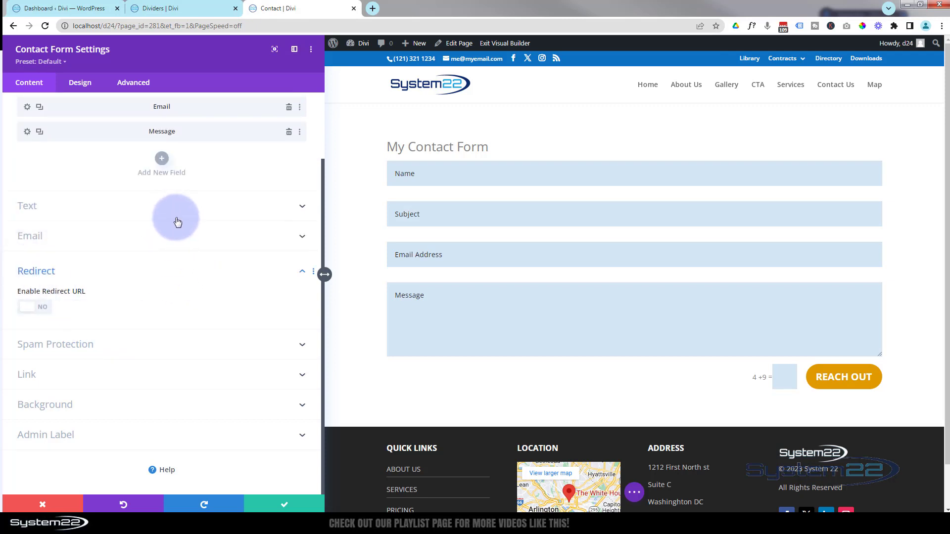
{"action": "left_click", "coordinate": [127, 344]}
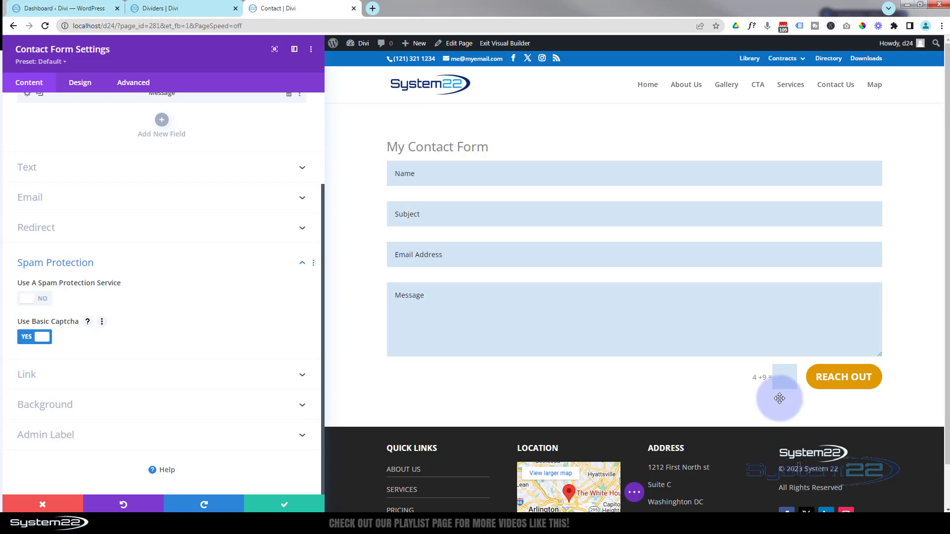
Set Use Basic Captcha to No and leave Use A Spam Protection Service off.
{"action": "left_click", "coordinate": [37, 341]}
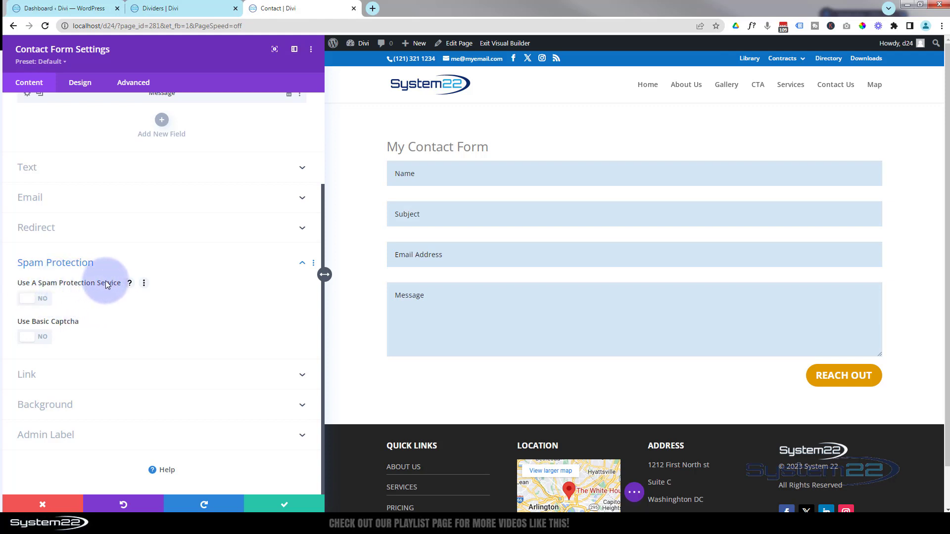
{"action": "left_click", "coordinate": [43, 300]}
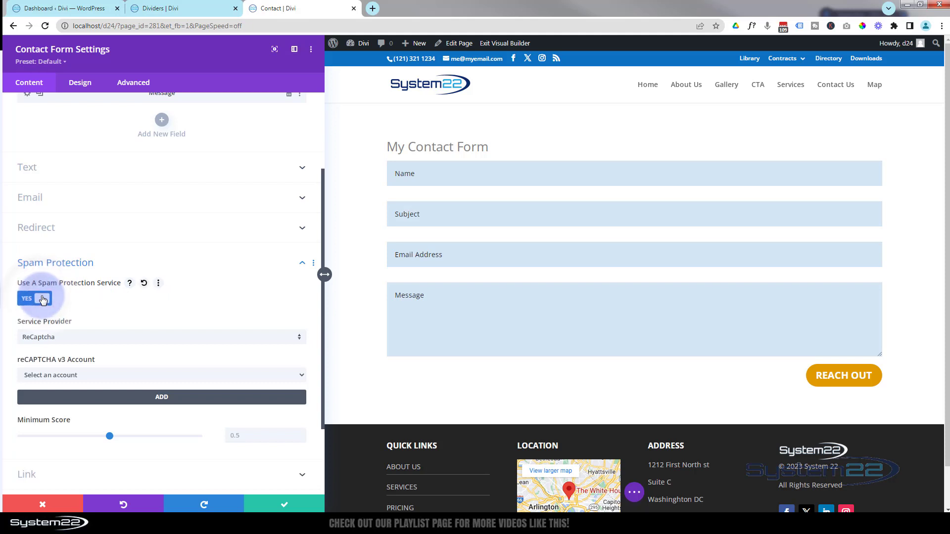
{"action": "scroll", "coordinate": [185, 310], "scroll_direction": "down", "scroll_amount": 1}
{"action": "scroll", "coordinate": [185, 310], "scroll_direction": "down", "scroll_amount": 1}
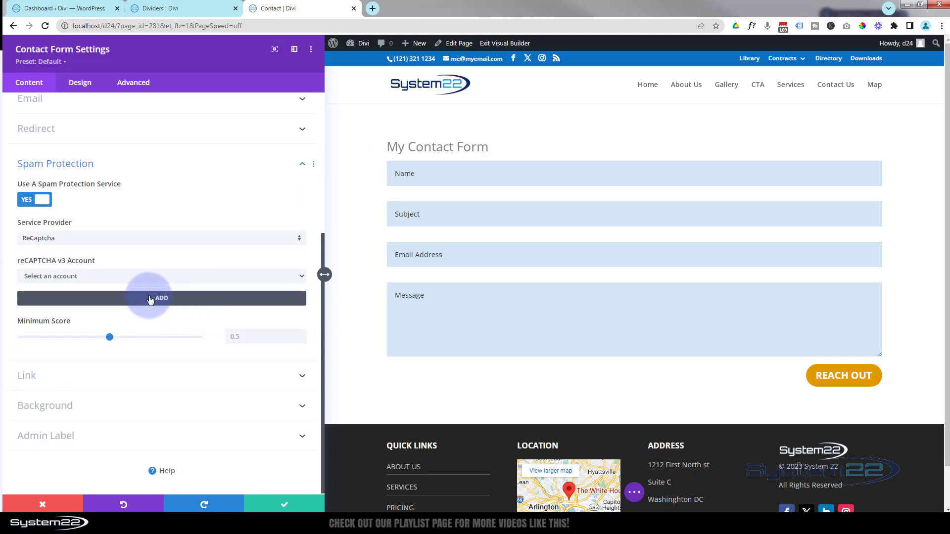
{"action": "left_click", "coordinate": [145, 279]}
{"action": "left_click", "coordinate": [146, 279]}
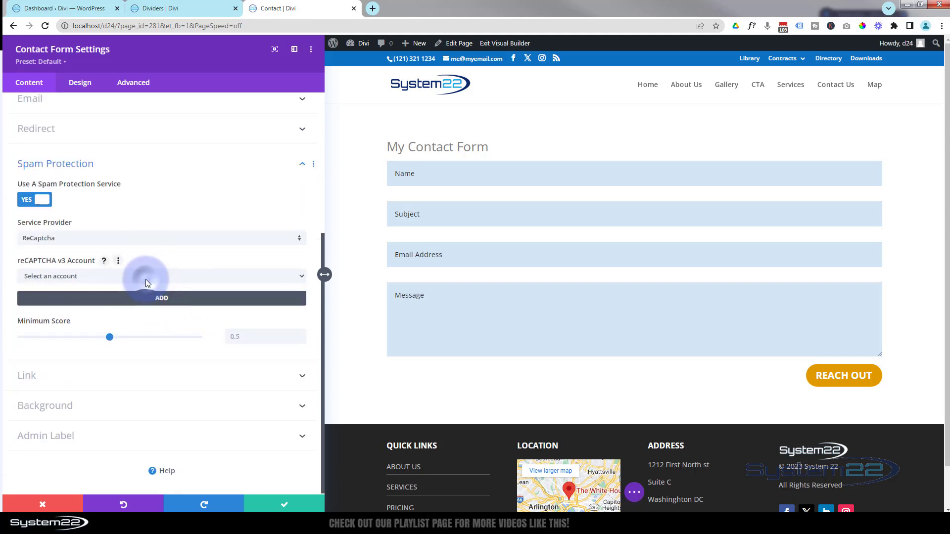
{"action": "left_click", "coordinate": [26, 200]}
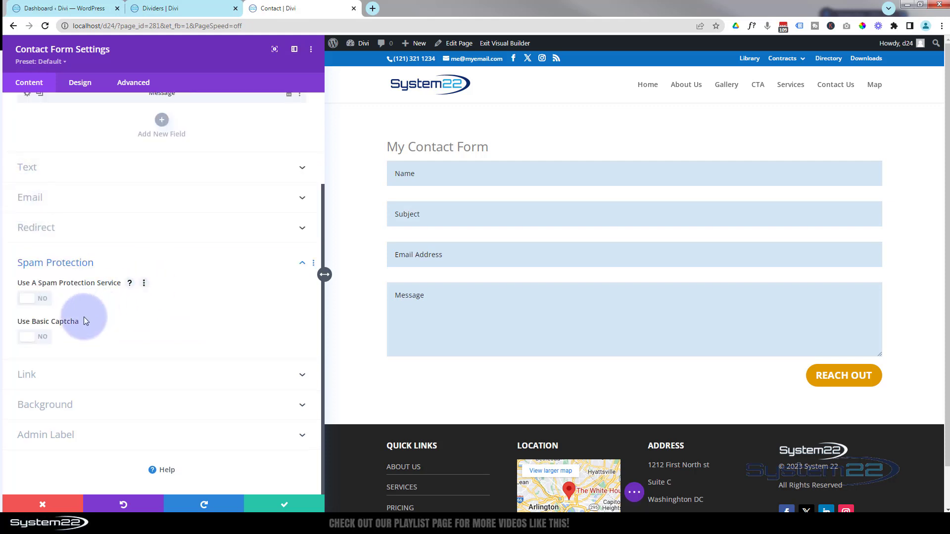
{"action": "left_click", "coordinate": [73, 385]}
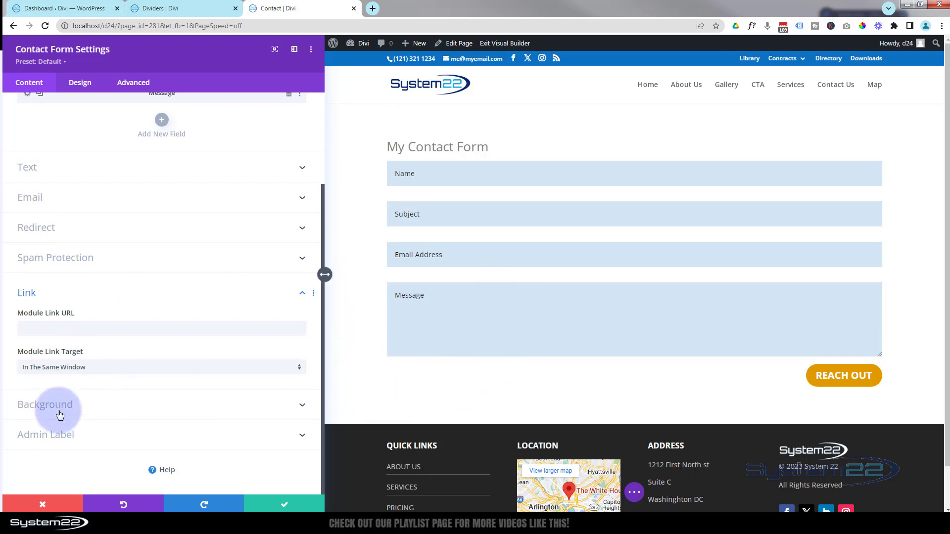
Set the contact form's background colour to the dark grey swatch.
{"action": "left_click", "coordinate": [111, 405]}
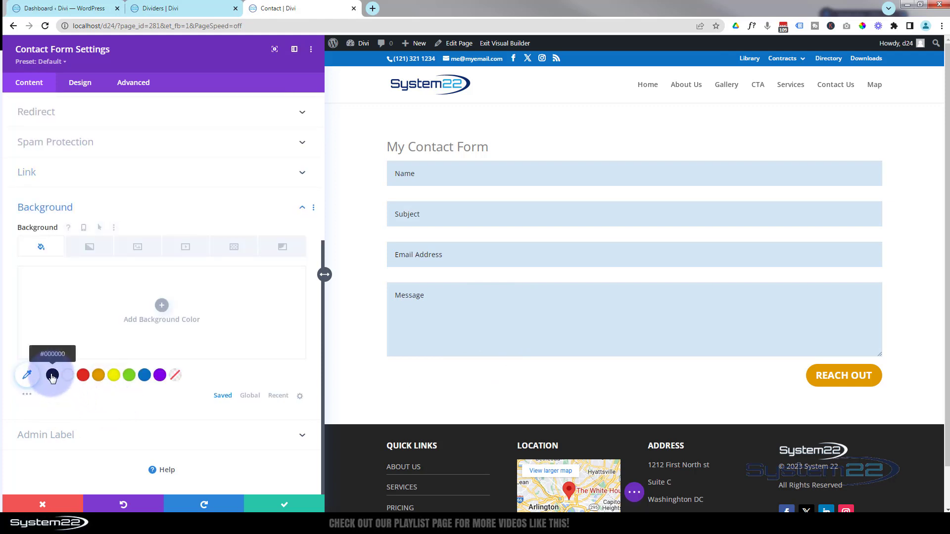
{"action": "left_click", "coordinate": [27, 396]}
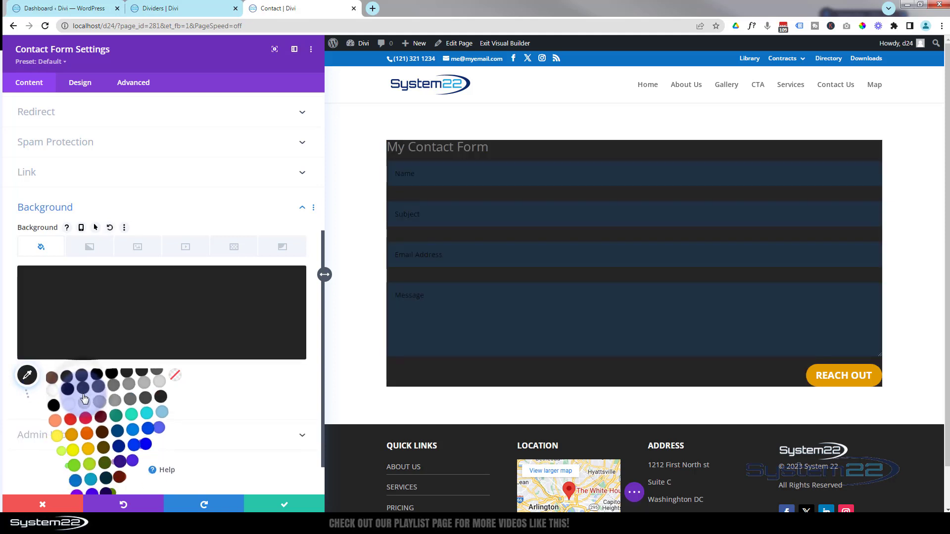
{"action": "left_click", "coordinate": [83, 400]}
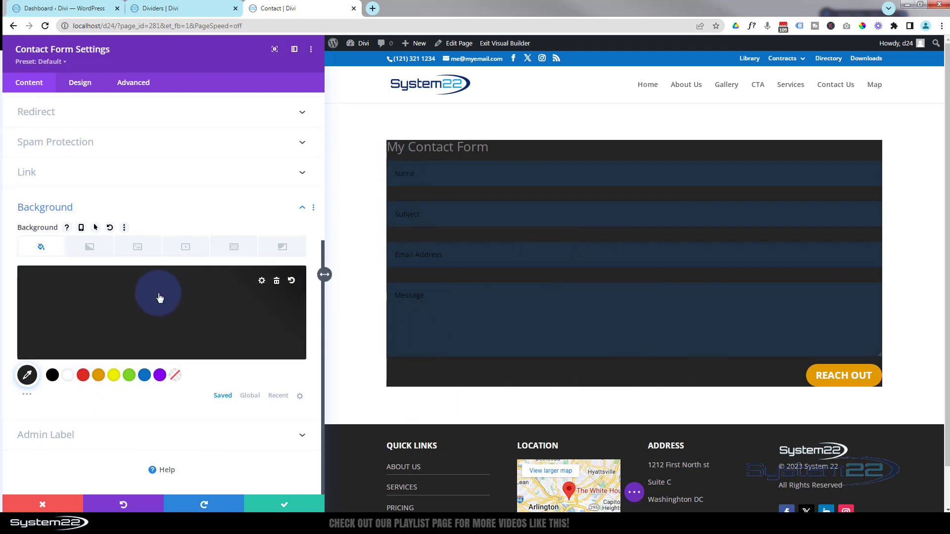
{"action": "left_click", "coordinate": [80, 84]}
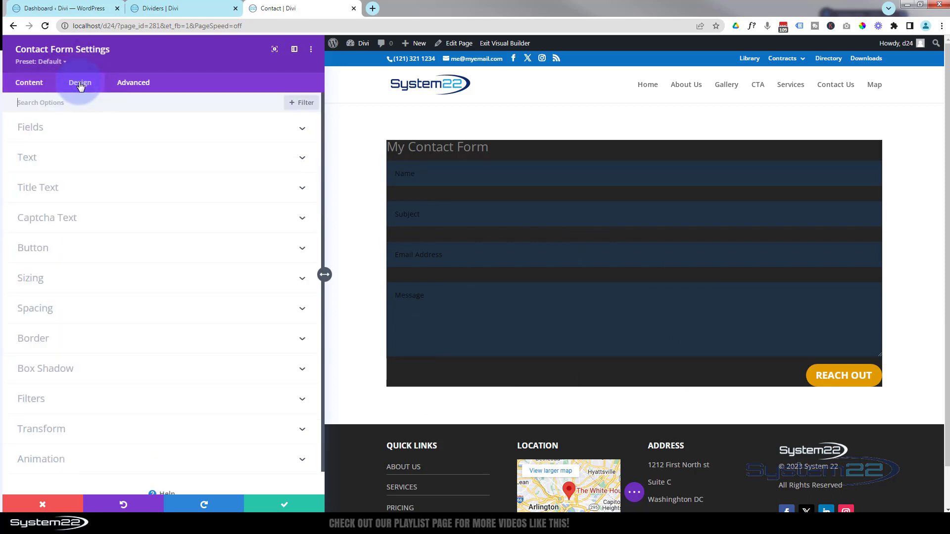
Set the form's padding to 30px on top, bottom, left and right.
{"action": "left_click", "coordinate": [98, 309]}
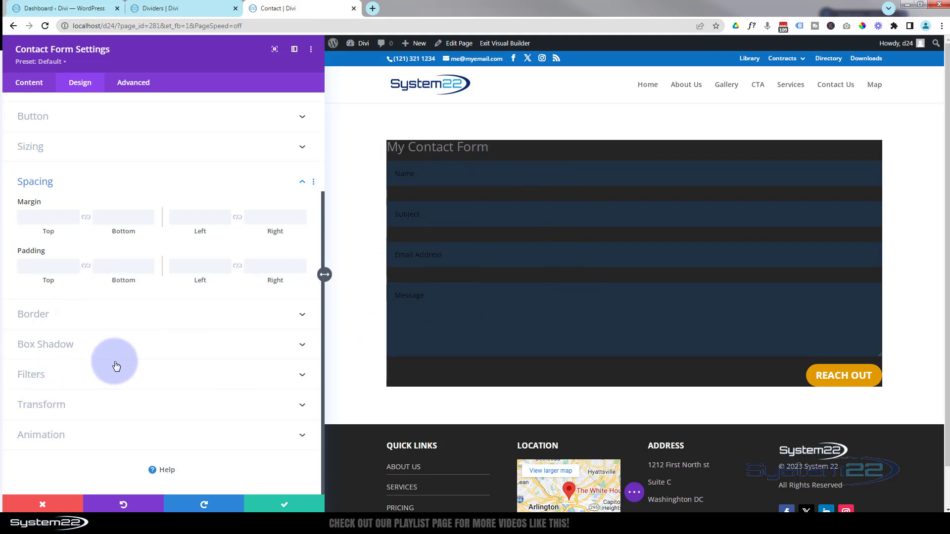
{"action": "left_click", "coordinate": [43, 266]}
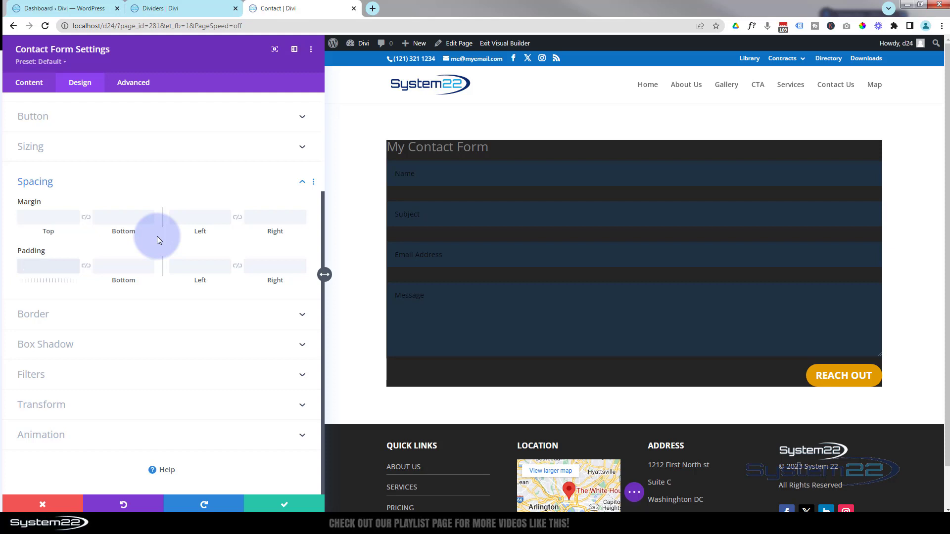
{"action": "type", "text": "30px"}
{"action": "left_click", "coordinate": [86, 267]}
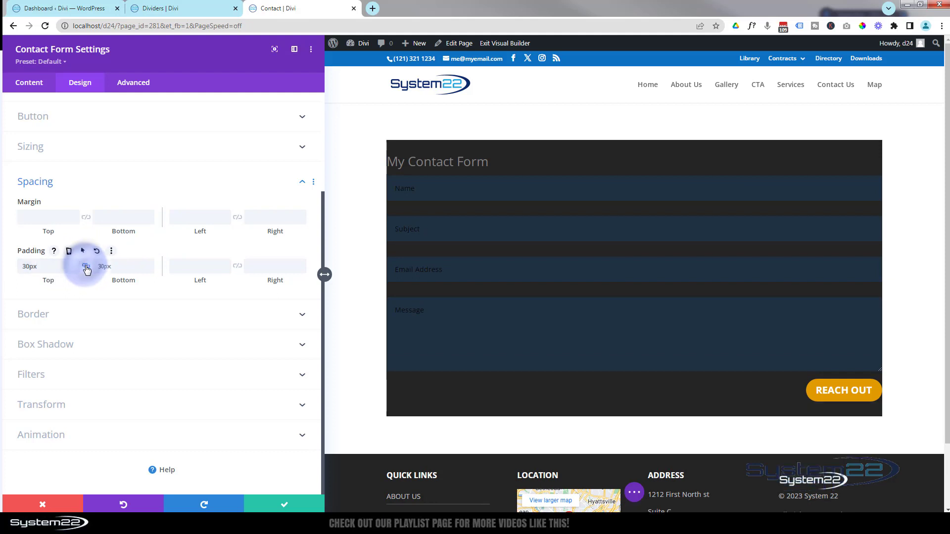
{"action": "left_click", "coordinate": [200, 266]}
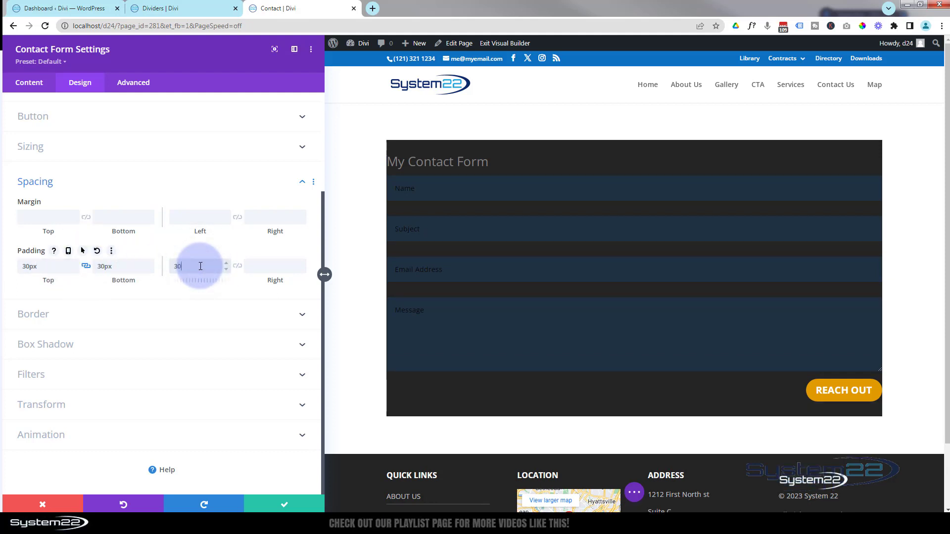
{"action": "type", "text": "30px"}
{"action": "left_click", "coordinate": [238, 268]}
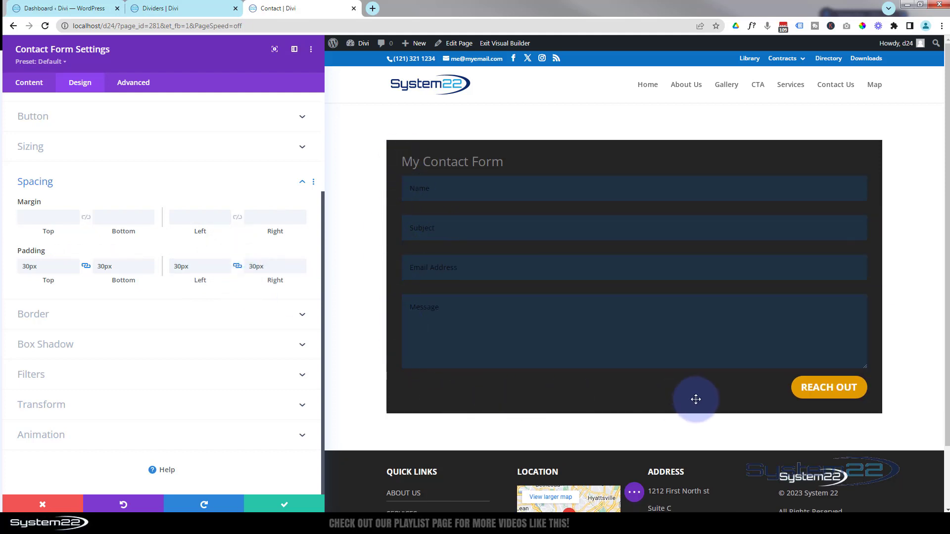
{"action": "left_click", "coordinate": [159, 318]}
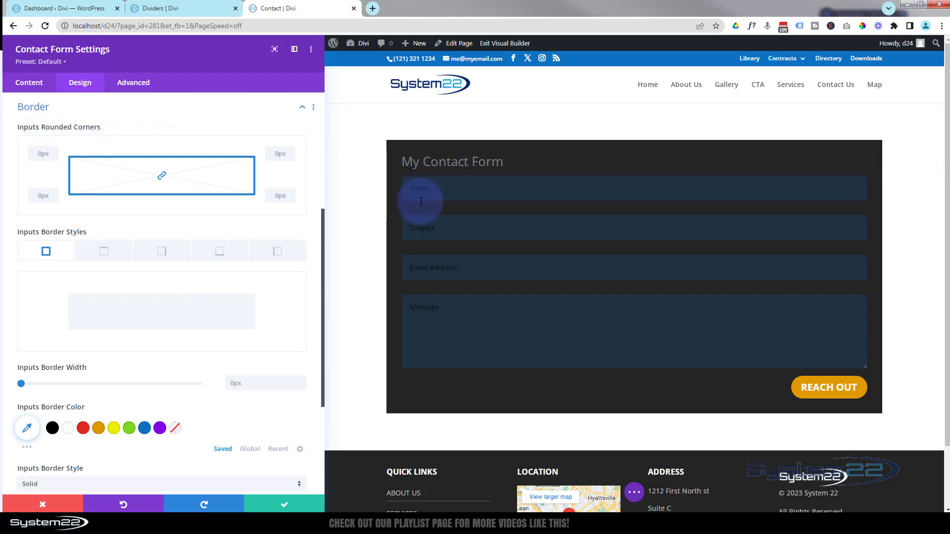
Set Inputs Rounded Corners to 20px on all four corners.
{"action": "left_click", "coordinate": [44, 154]}
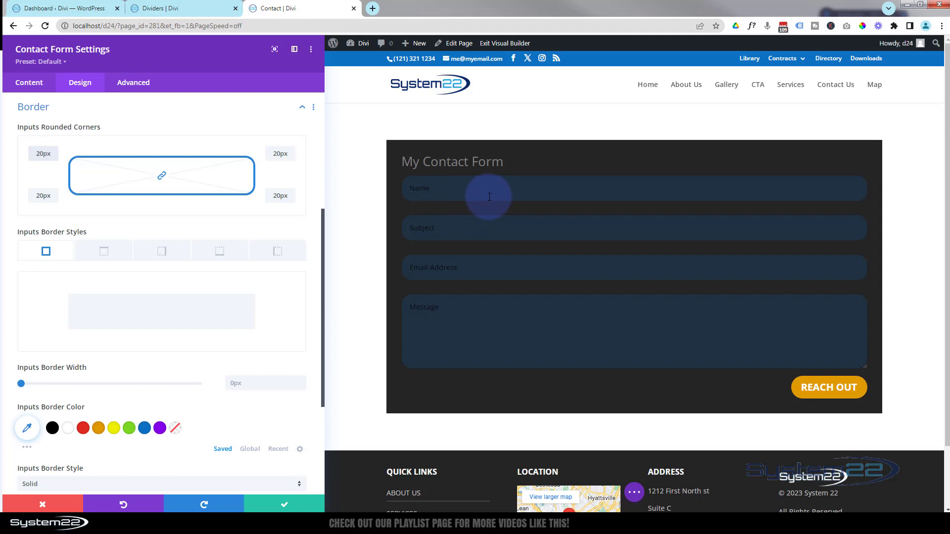
{"action": "left_click", "coordinate": [66, 109]}
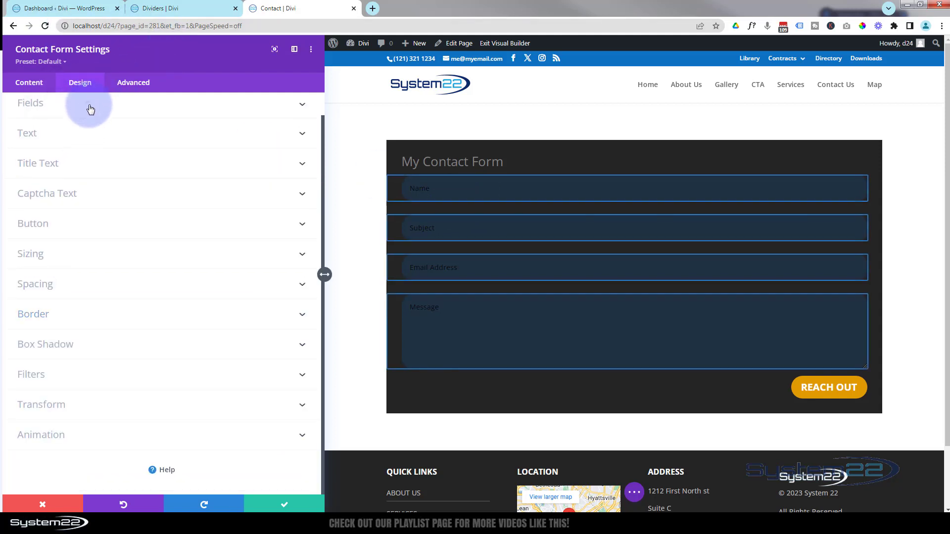
Set the Fields Background Color to white at rgba(255,255,255,0.82).
{"action": "left_click", "coordinate": [91, 105]}
{"action": "left_click", "coordinate": [28, 168]}
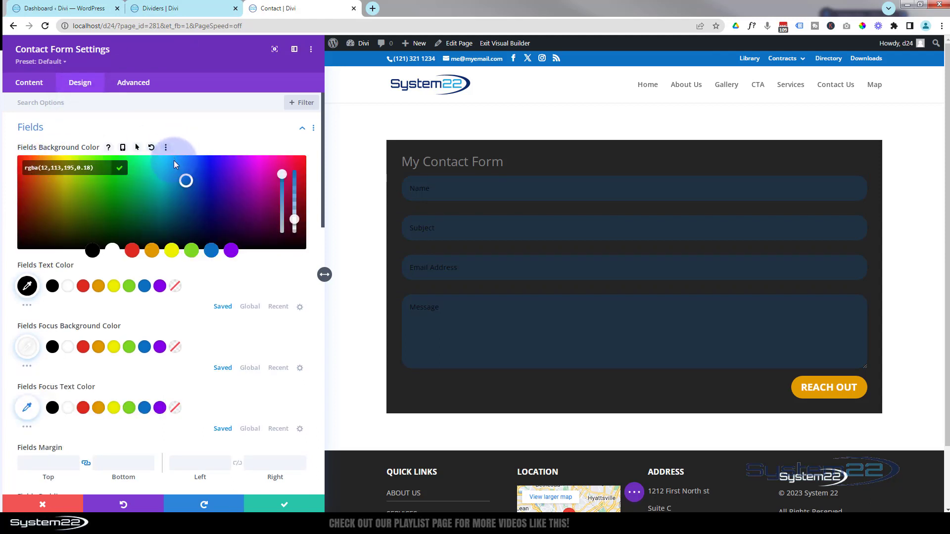
{"action": "left_click", "coordinate": [114, 252]}
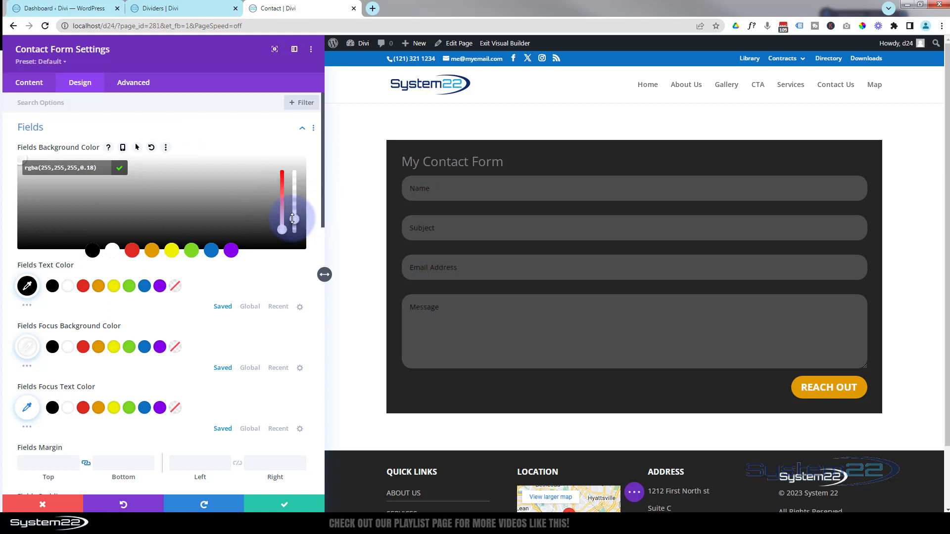
{"action": "left_click_drag", "start_coordinate": [292, 219], "coordinate": [294, 186]}
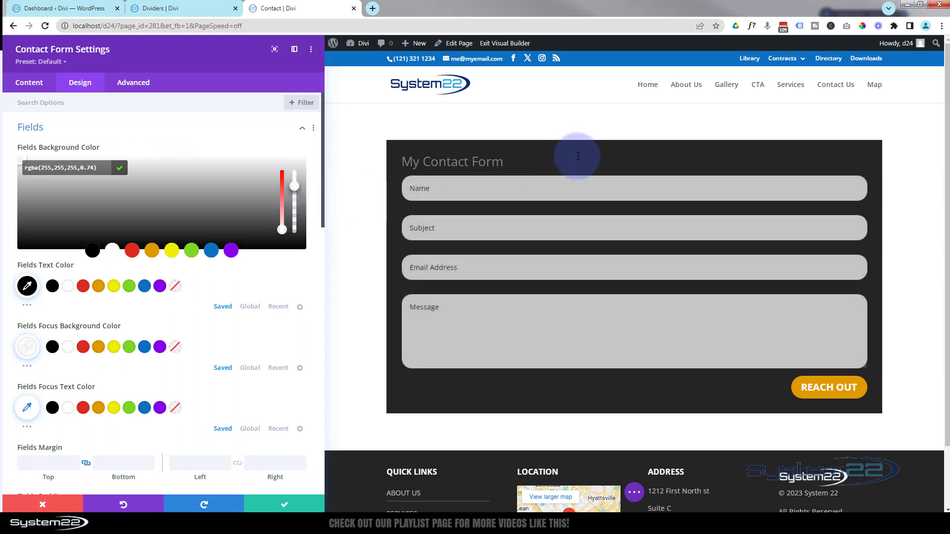
{"action": "left_click", "coordinate": [295, 204]}
{"action": "left_click_drag", "start_coordinate": [295, 205], "coordinate": [294, 182]}
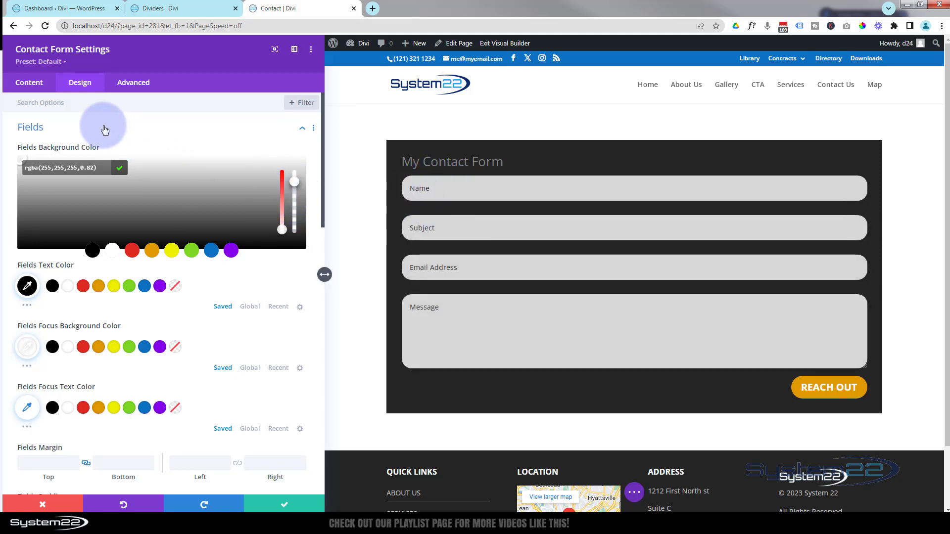
{"action": "left_click", "coordinate": [103, 129]}
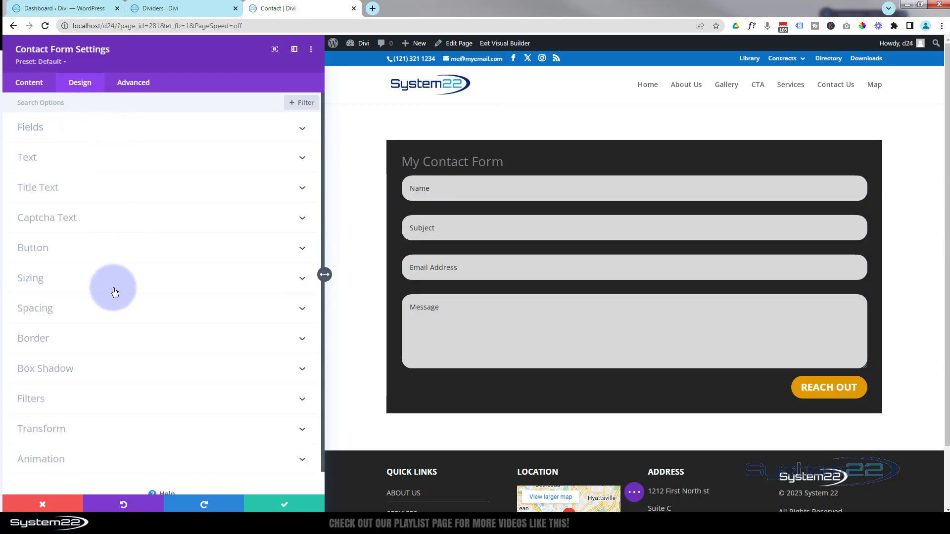
{"action": "left_click", "coordinate": [102, 335]}
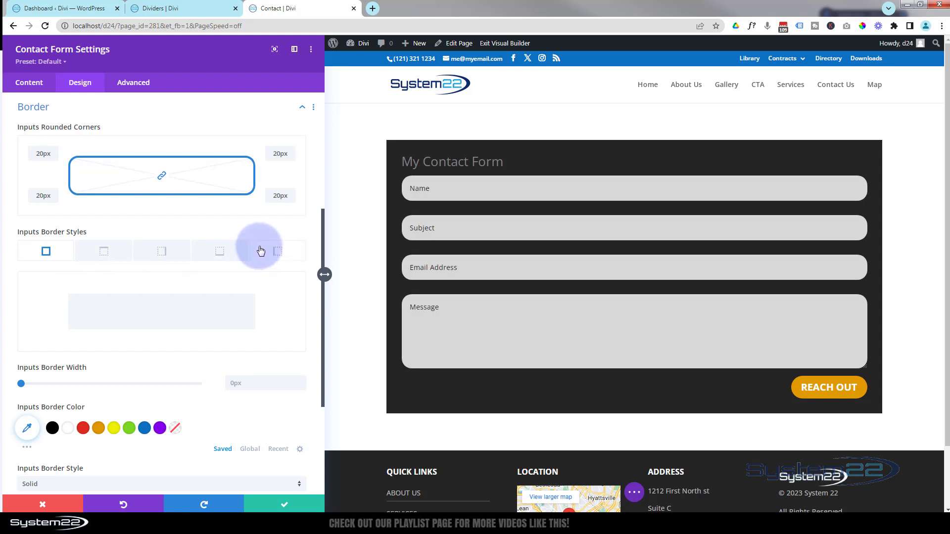
Give the input fields a 1px white border, after trying purple and 3px.
{"action": "scroll", "coordinate": [260, 252], "scroll_direction": "down", "scroll_amount": 2}
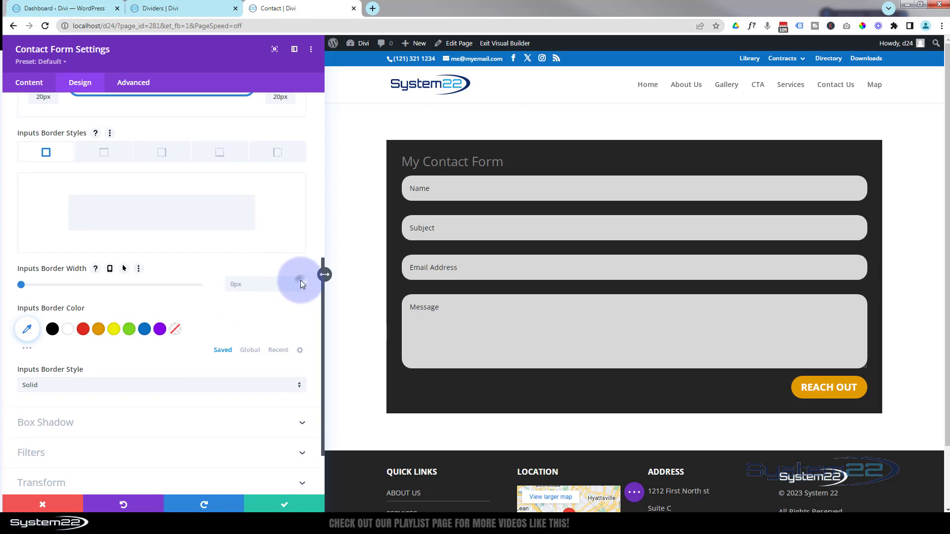
{"action": "left_click", "coordinate": [302, 282]}
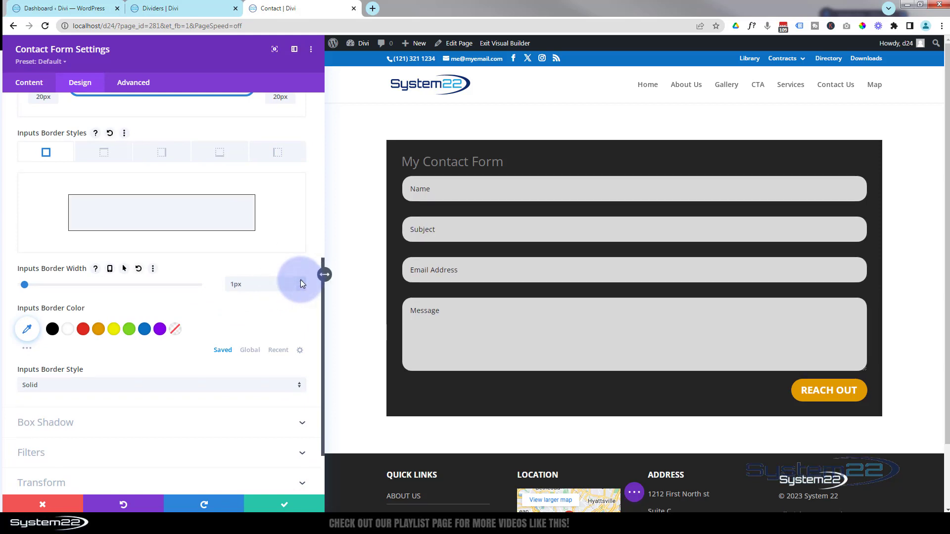
{"action": "left_click", "coordinate": [159, 330]}
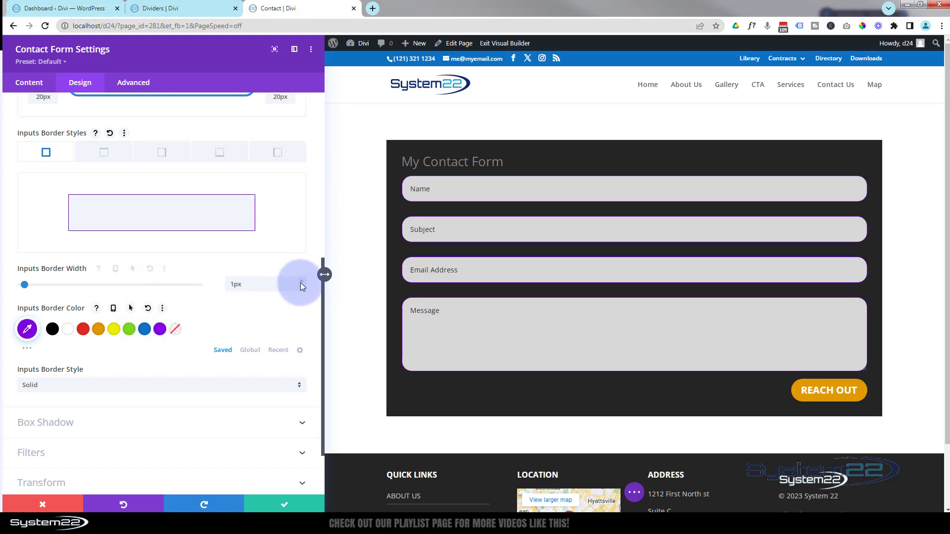
{"action": "left_click", "coordinate": [302, 282]}
{"action": "left_click", "coordinate": [303, 282]}
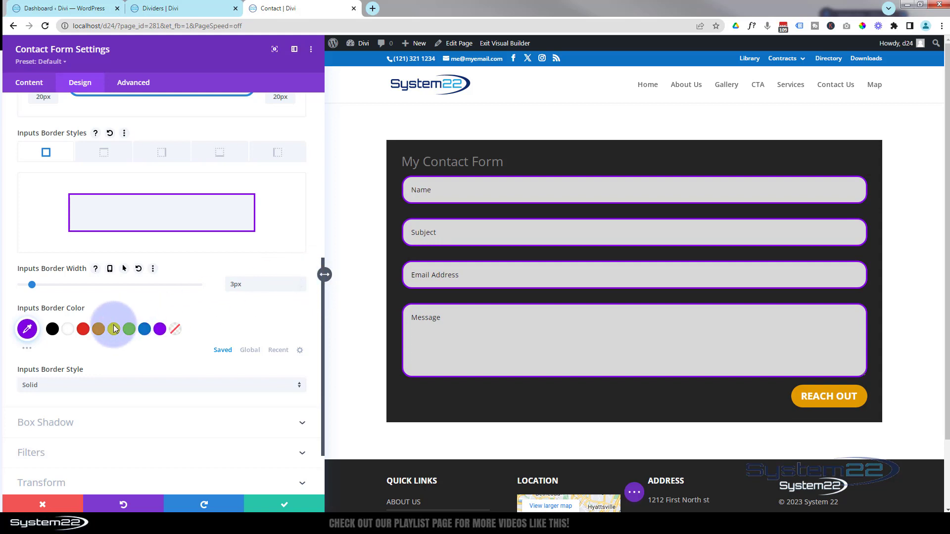
{"action": "left_click", "coordinate": [69, 332]}
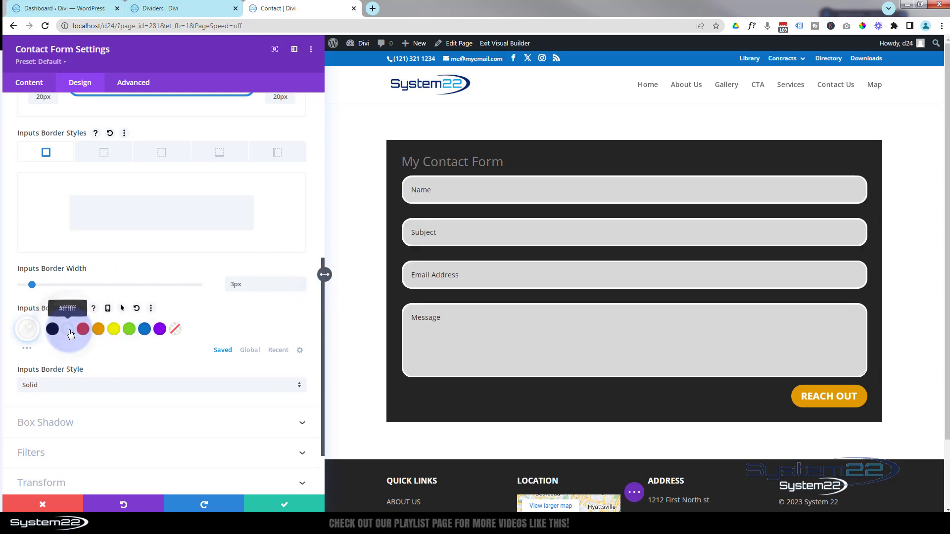
{"action": "left_click", "coordinate": [301, 289]}
{"action": "left_click", "coordinate": [301, 288]}
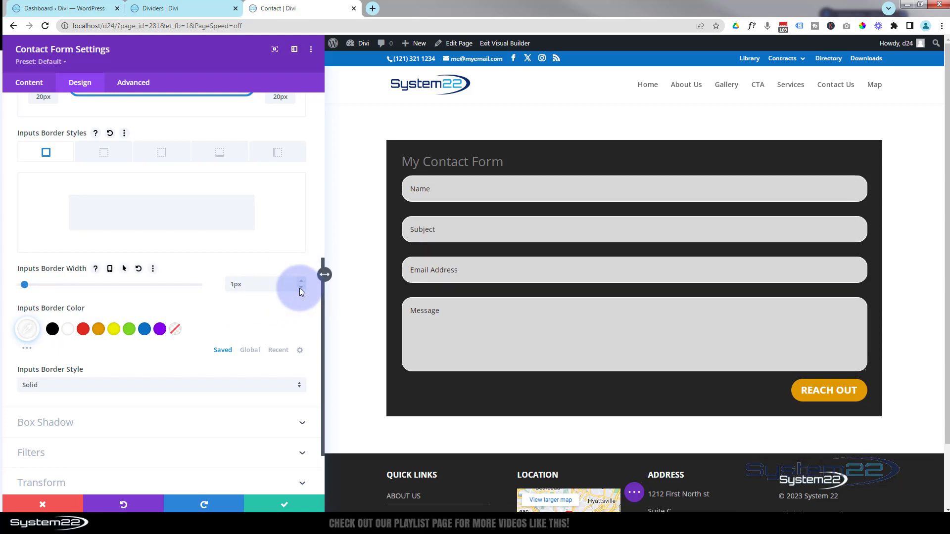
{"action": "scroll", "coordinate": [202, 293], "scroll_direction": "down", "scroll_amount": 2}
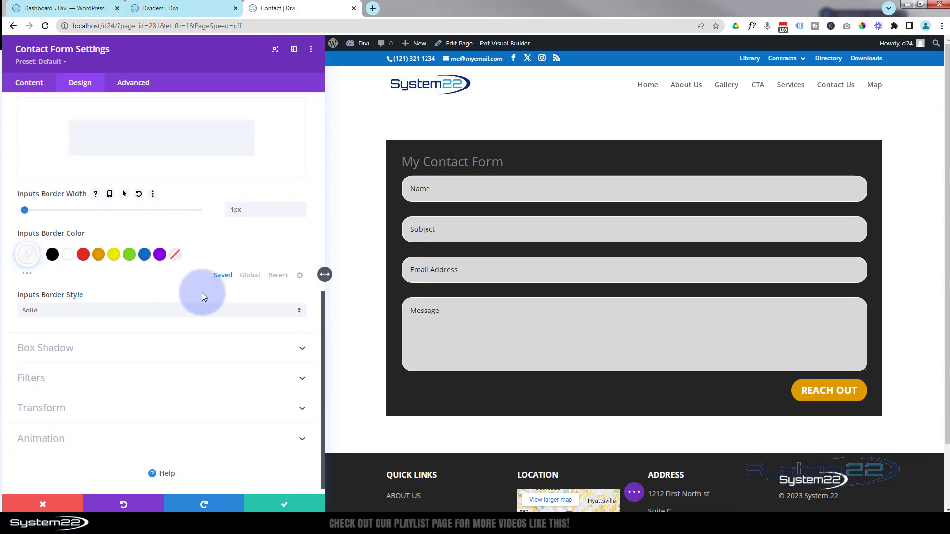
Apply a purple glow box shadow to the form fields, trying a cyan colour along the way.
{"action": "left_click", "coordinate": [159, 343]}
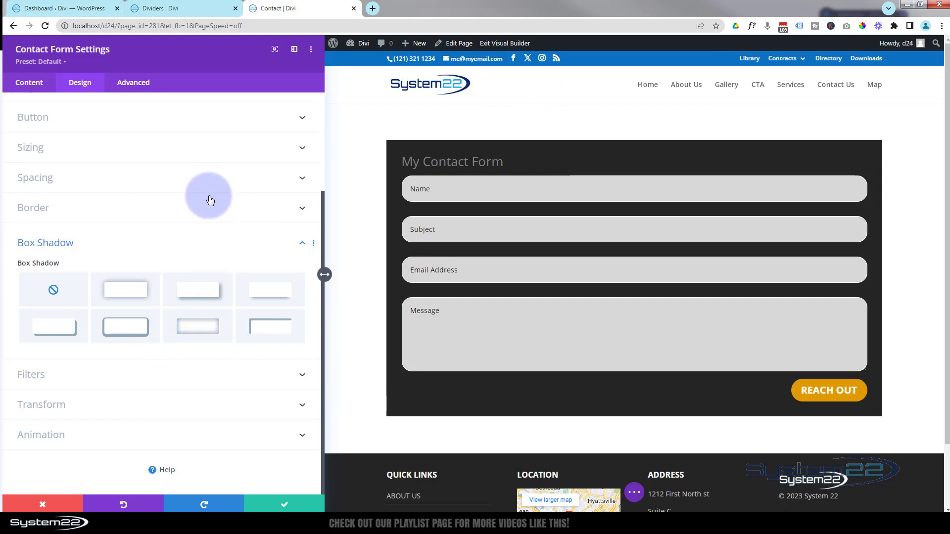
{"action": "left_click", "coordinate": [117, 290]}
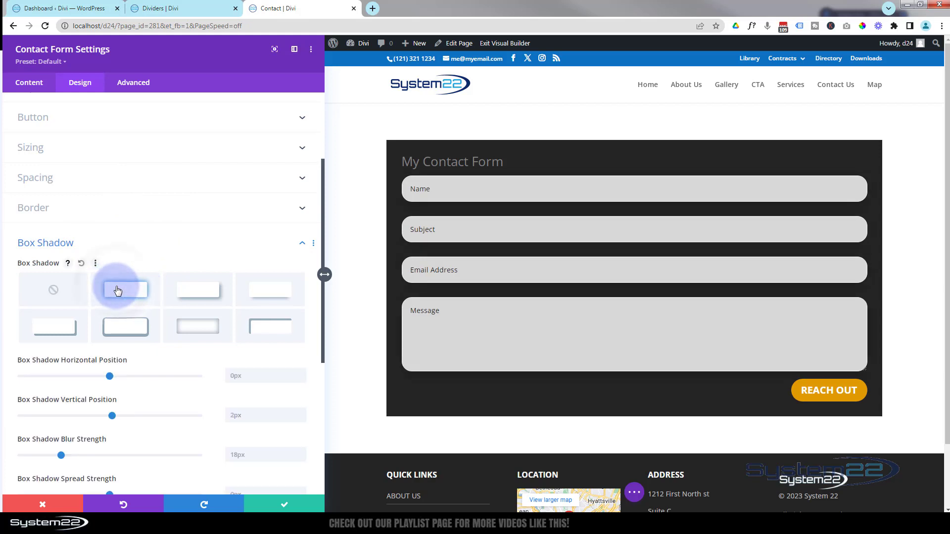
{"action": "scroll", "coordinate": [173, 217], "scroll_direction": "down", "scroll_amount": 4}
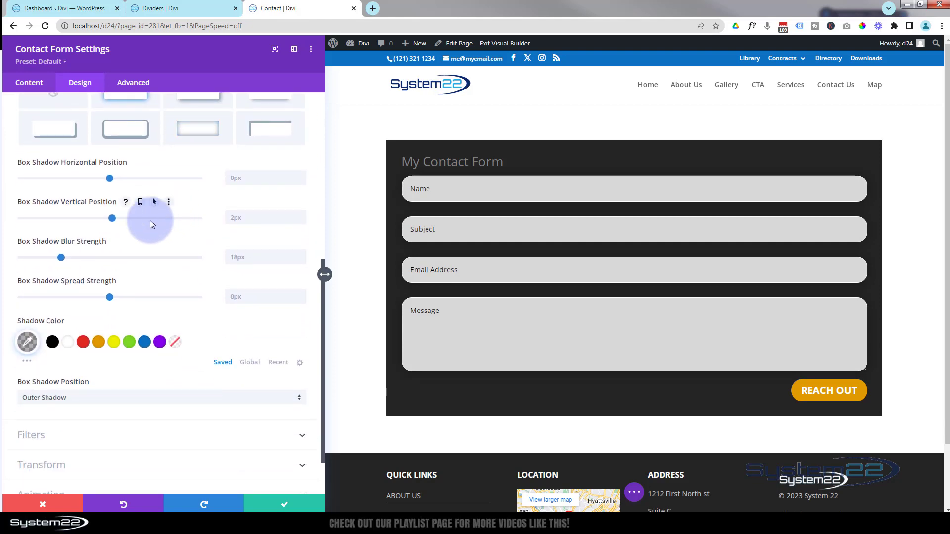
{"action": "left_click", "coordinate": [160, 343]}
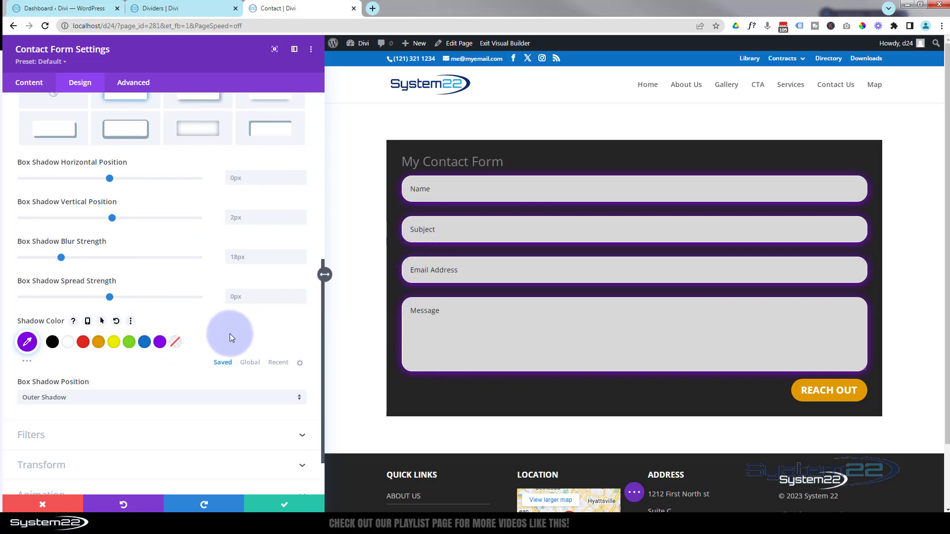
{"action": "left_click", "coordinate": [27, 343]}
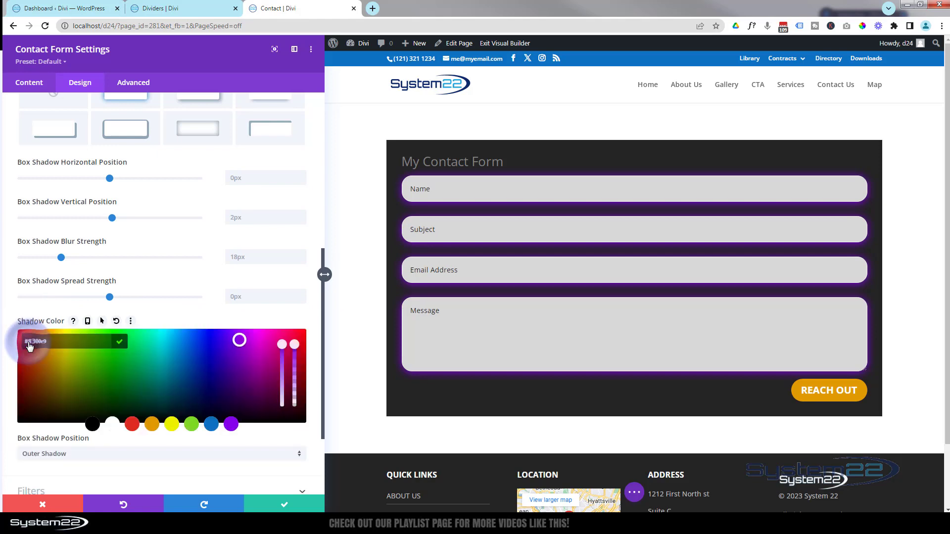
{"action": "left_click", "coordinate": [240, 334]}
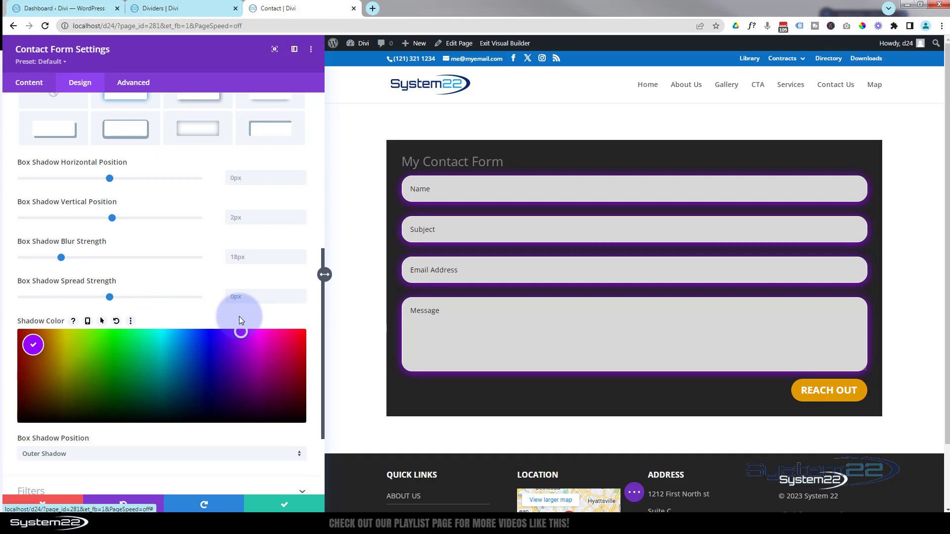
{"action": "left_click_drag", "start_coordinate": [239, 318], "coordinate": [159, 322]}
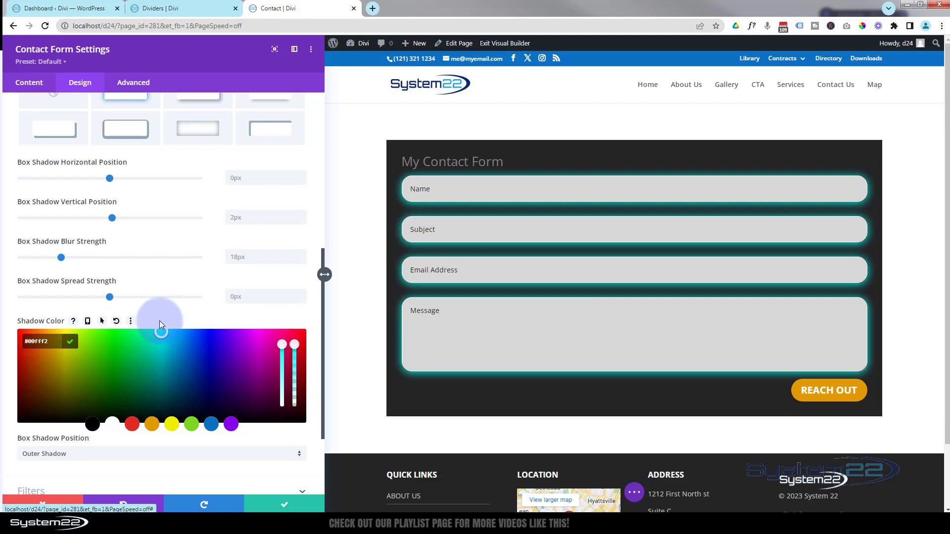
{"action": "left_click", "coordinate": [162, 332]}
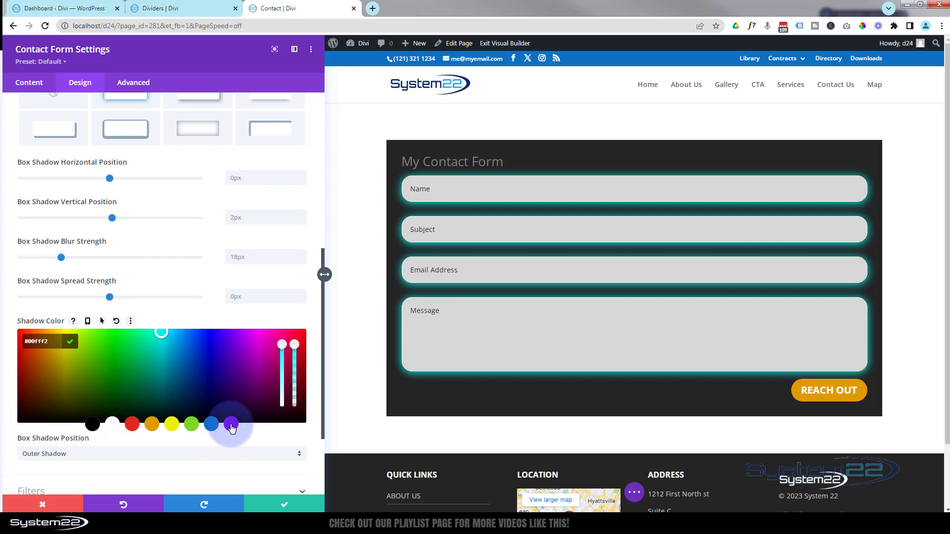
{"action": "left_click", "coordinate": [231, 425]}
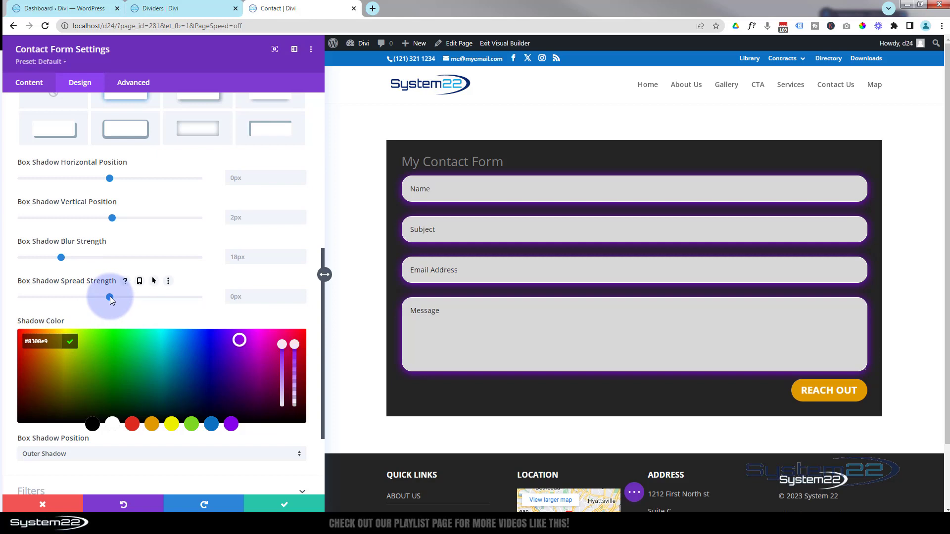
Tweak the glow's spread and blur, setting blur strength to 18 and clearing spread.
{"action": "mouse_move", "coordinate": [110, 296]}
{"action": "left_mouse_down"}
{"action": "mouse_move", "coordinate": [101, 297]}
{"action": "mouse_move", "coordinate": [127, 296]}
{"action": "mouse_move", "coordinate": [118, 301]}
{"action": "left_mouse_up"}
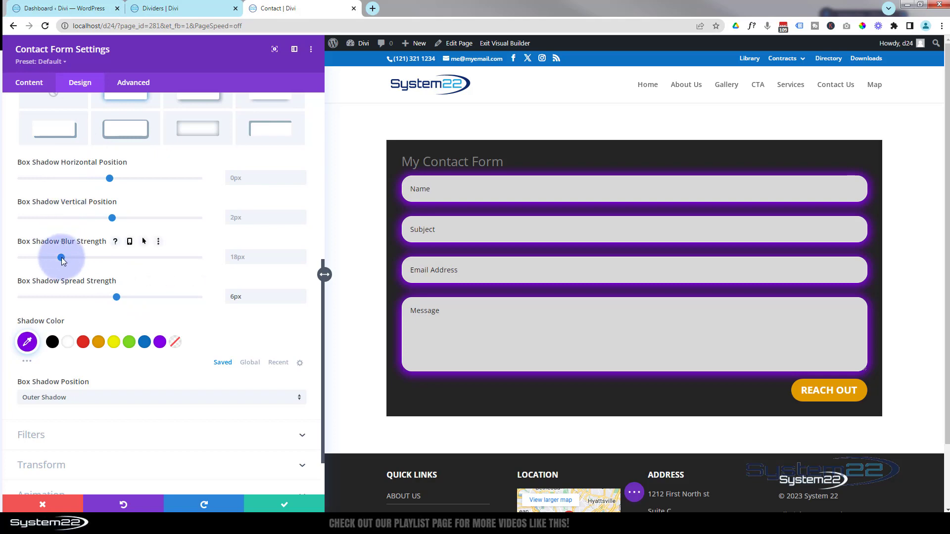
{"action": "left_click_drag", "start_coordinate": [62, 261], "coordinate": [27, 256]}
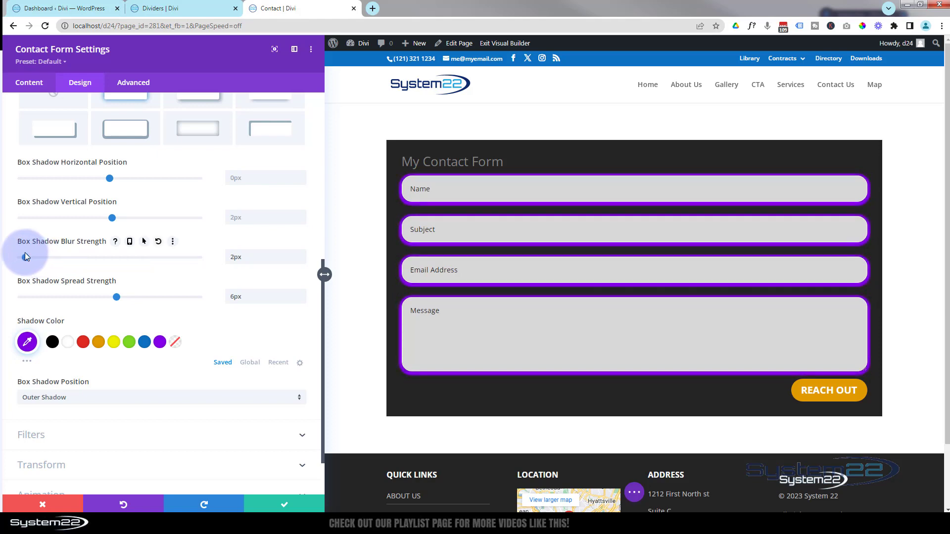
{"action": "left_click_drag", "start_coordinate": [30, 256], "coordinate": [99, 258]}
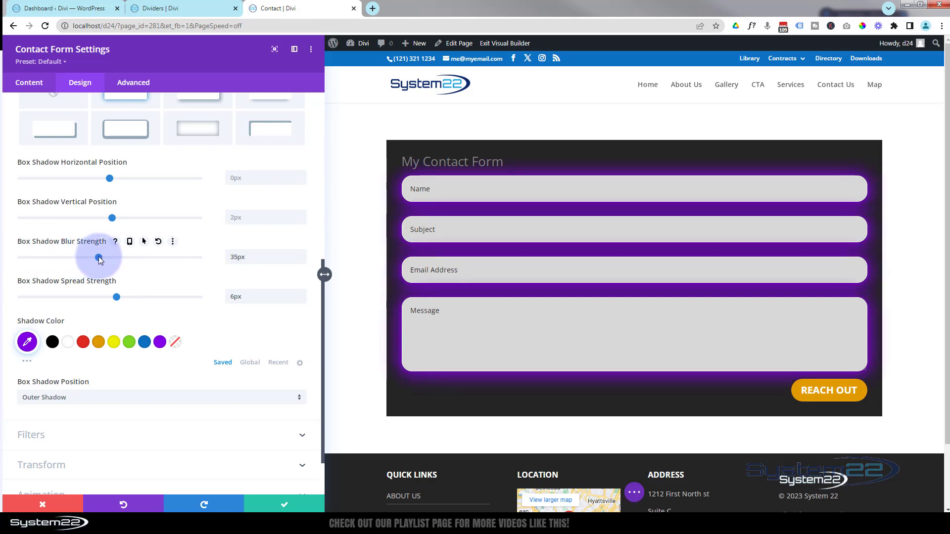
{"action": "left_click_drag", "start_coordinate": [246, 256], "coordinate": [201, 255]}
{"action": "type", "text": "18"}
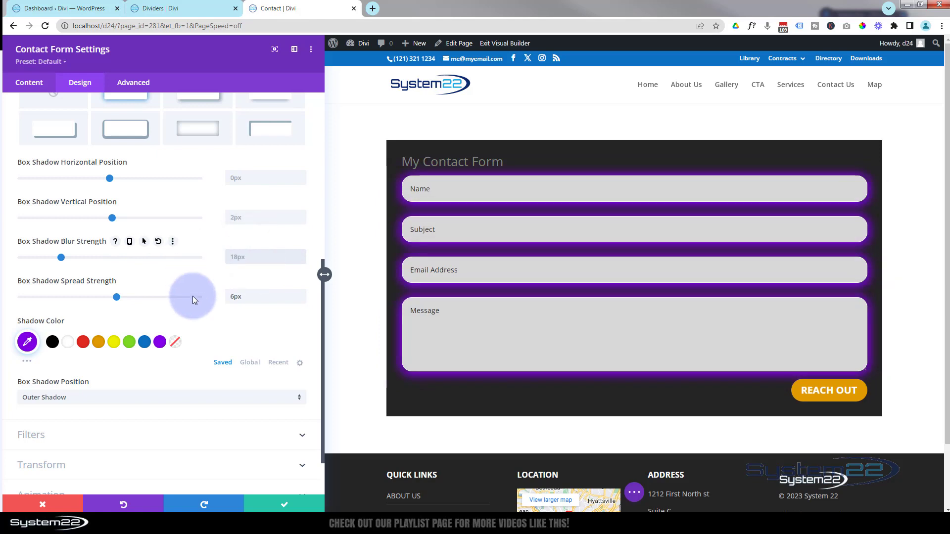
{"action": "left_click_drag", "start_coordinate": [245, 296], "coordinate": [201, 298]}
{"action": "key", "text": "BackSpace"}
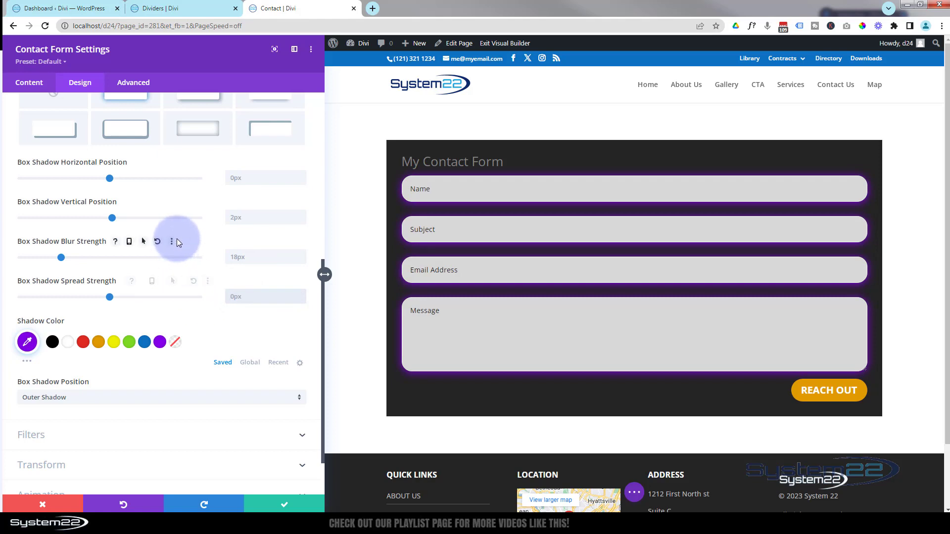
Try an inner shadow position, switch back to outer, then choose the 'none' shadow preset.
{"action": "scroll", "coordinate": [177, 238], "scroll_direction": "down", "scroll_amount": 1}
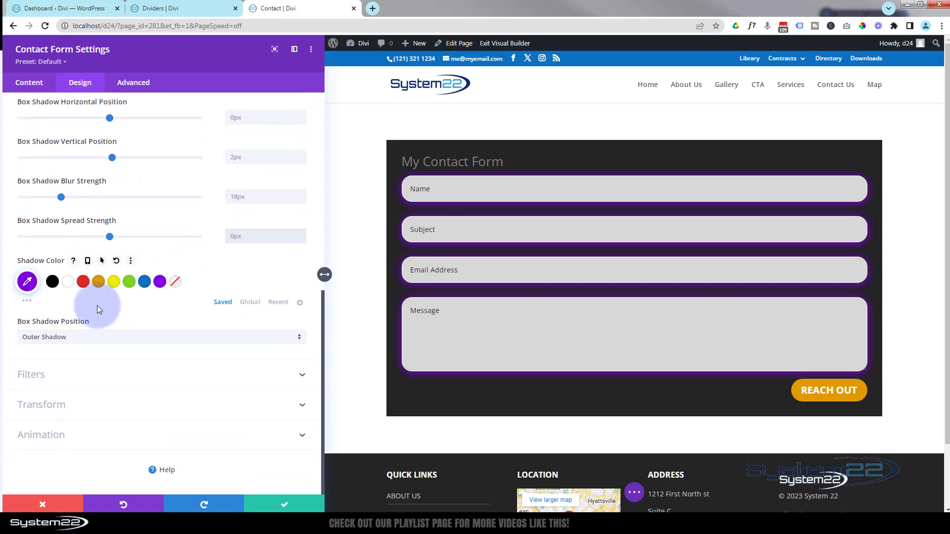
{"action": "left_click", "coordinate": [149, 341]}
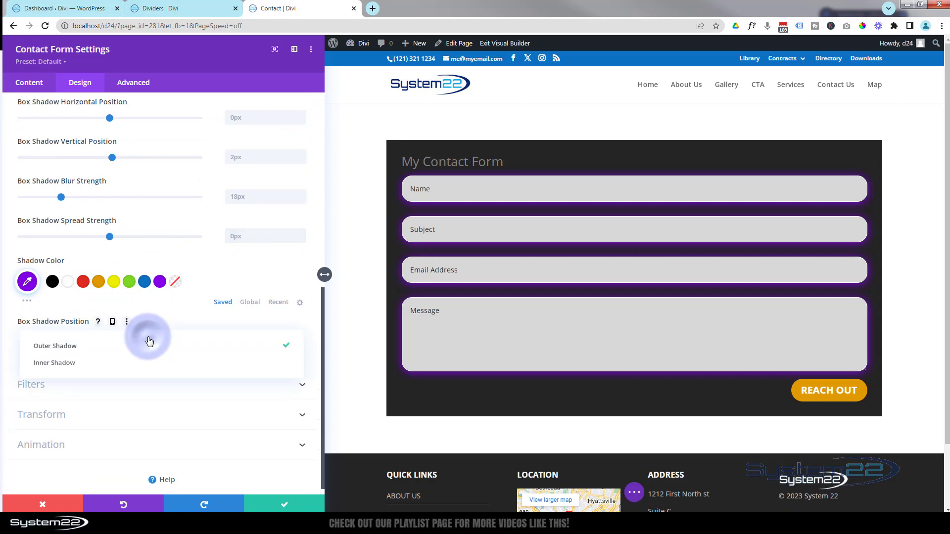
{"action": "left_click", "coordinate": [74, 365]}
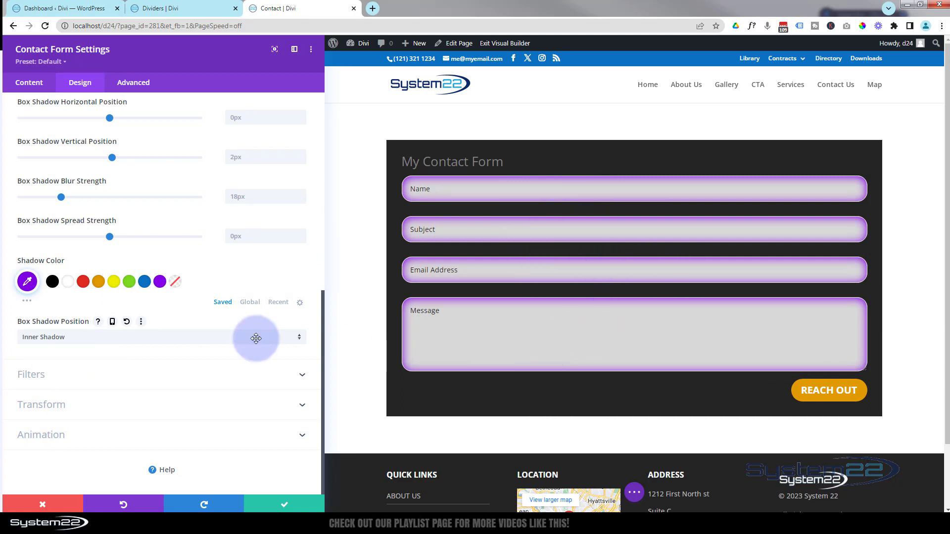
{"action": "left_click", "coordinate": [104, 338]}
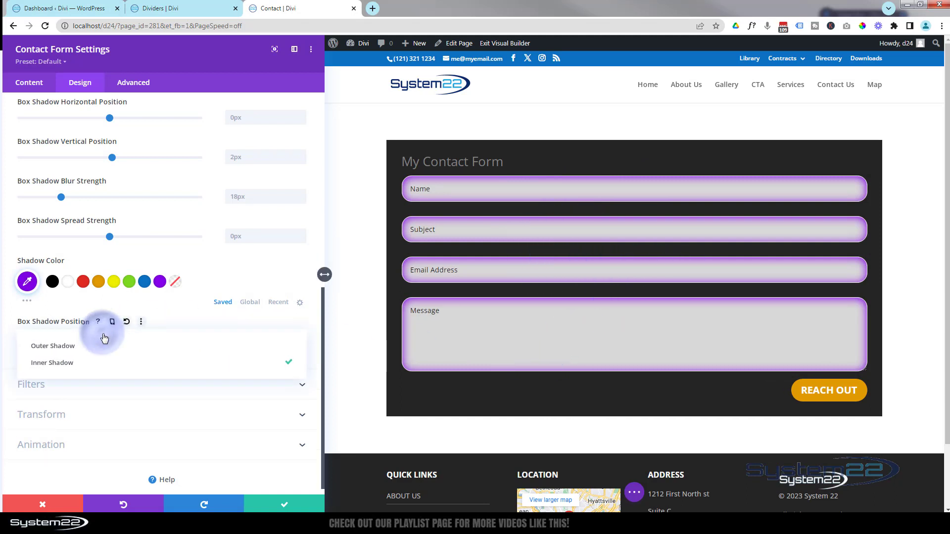
{"action": "left_click", "coordinate": [37, 346]}
{"action": "scroll", "coordinate": [79, 320], "scroll_direction": "up", "scroll_amount": 5}
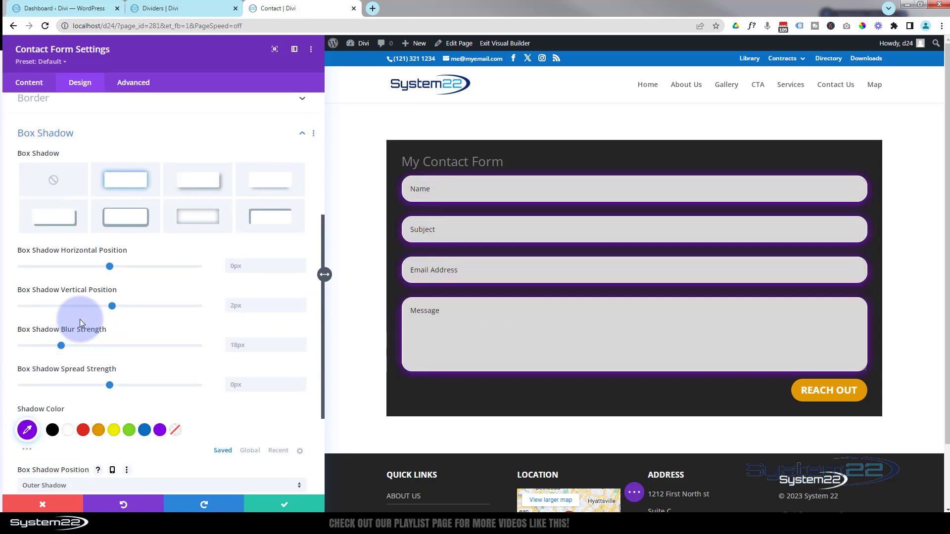
{"action": "left_click", "coordinate": [60, 230]}
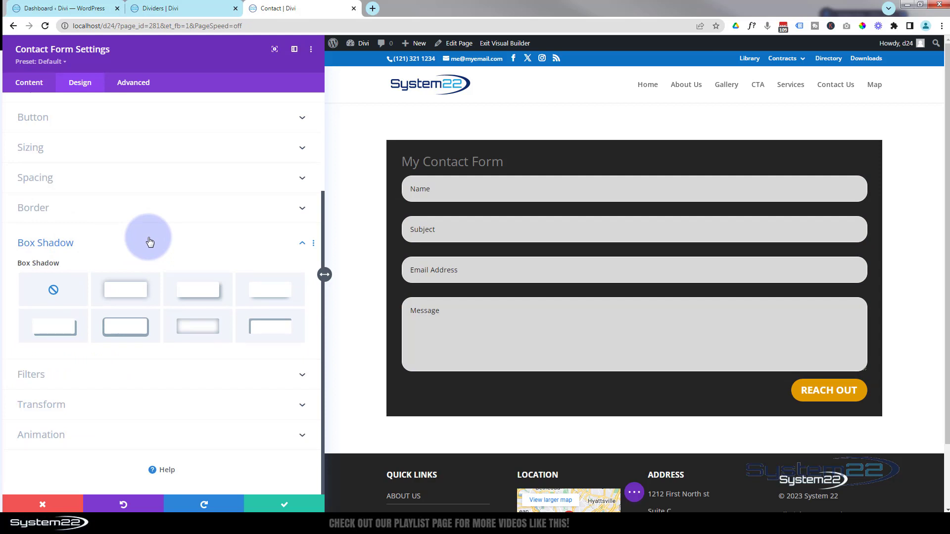
Try hue 251deg, invert 86% and 200% saturation filters, reset saturation to 100%, then return to the content settings.
{"action": "left_click", "coordinate": [136, 376]}
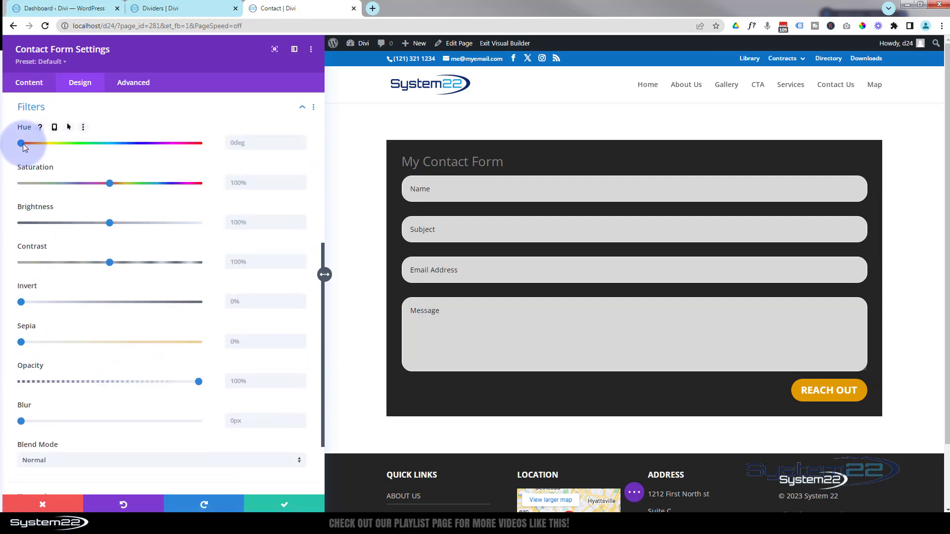
{"action": "left_click_drag", "start_coordinate": [23, 143], "coordinate": [1, 143]}
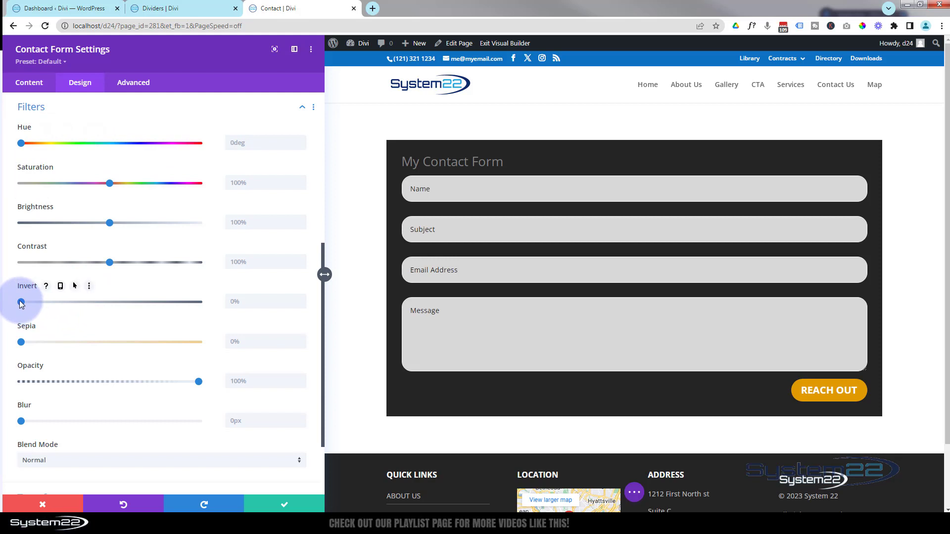
{"action": "left_click", "coordinate": [54, 302]}
{"action": "left_click_drag", "start_coordinate": [89, 298], "coordinate": [4, 310]}
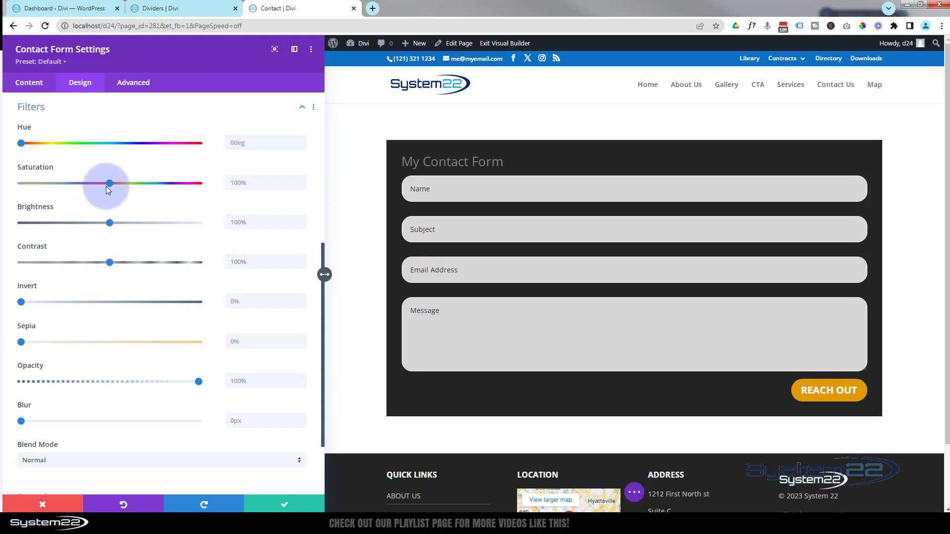
{"action": "left_click_drag", "start_coordinate": [109, 183], "coordinate": [150, 183]}
{"action": "left_click_drag", "start_coordinate": [232, 183], "coordinate": [232, 182]}
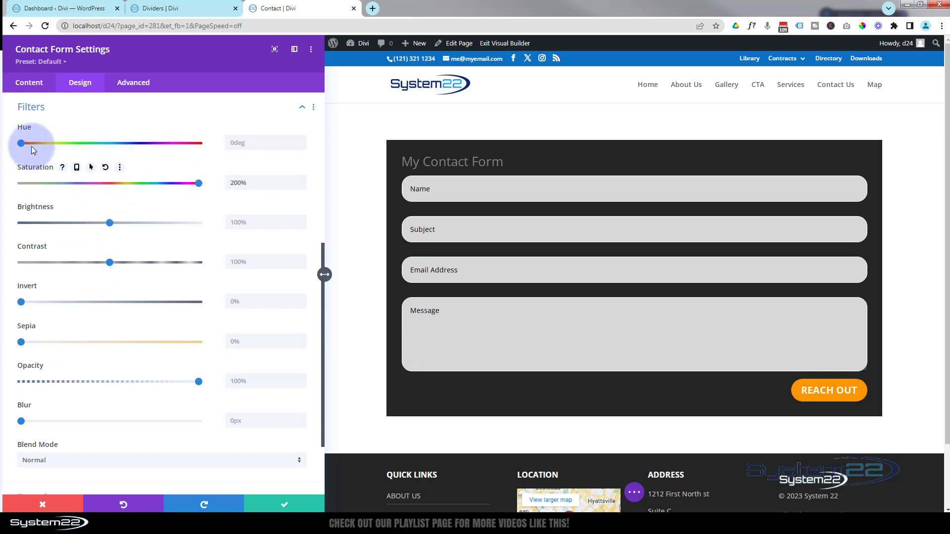
{"action": "double_click", "coordinate": [255, 183]}
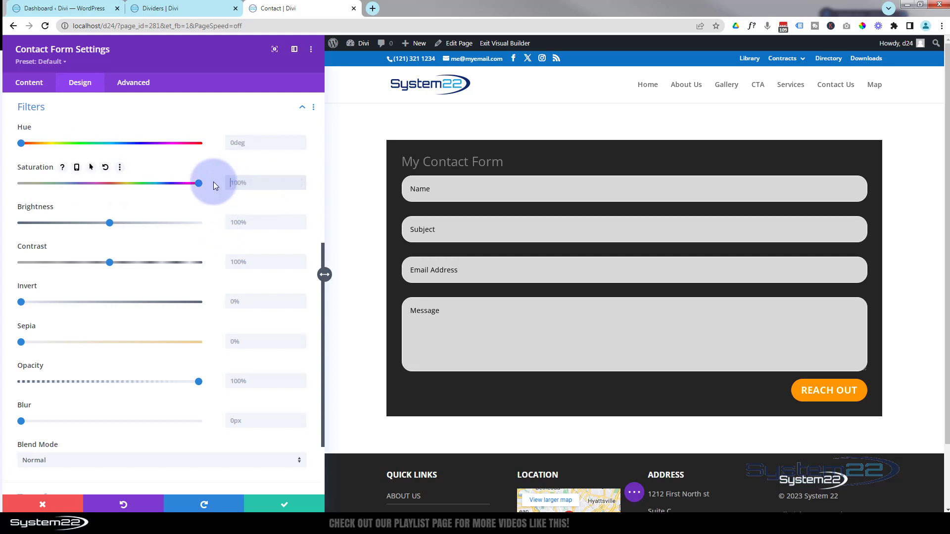
{"action": "key", "text": "BackSpace"}
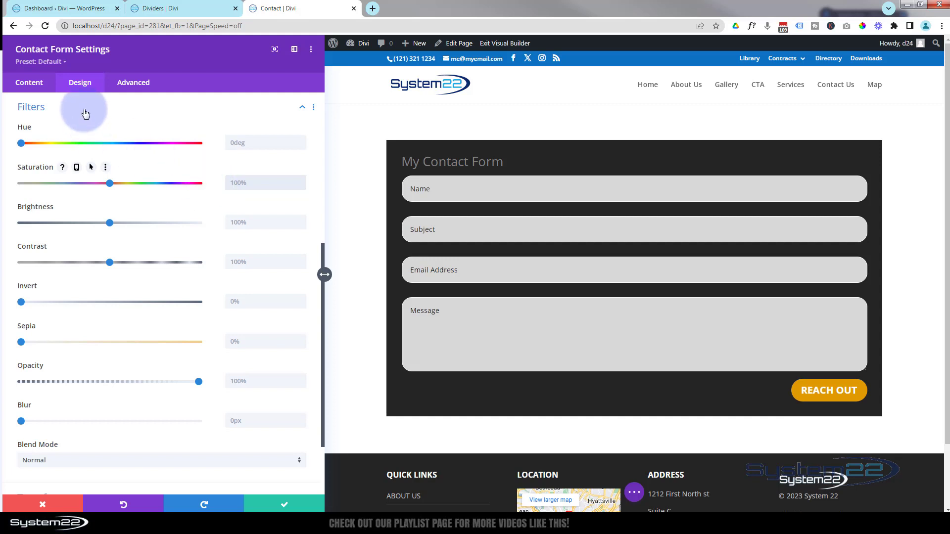
{"action": "left_click", "coordinate": [34, 86]}
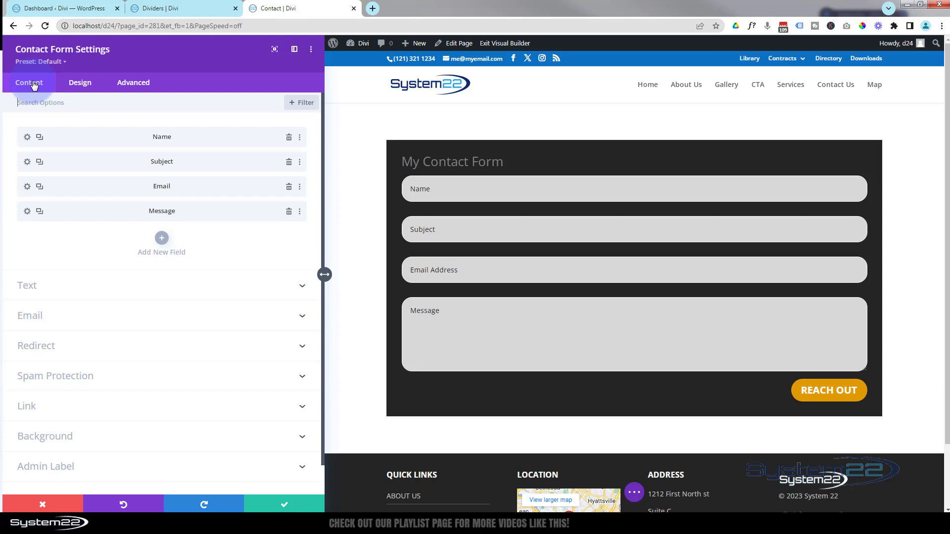
Add a fifth contact form field with Field ID and Title both set to 'Radio'.
{"action": "left_click", "coordinate": [161, 239]}
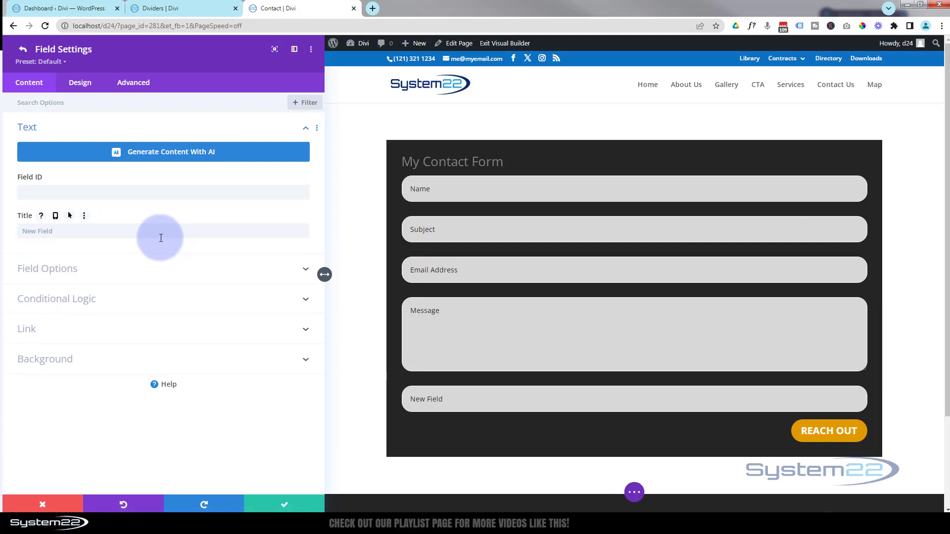
{"action": "left_click", "coordinate": [38, 190]}
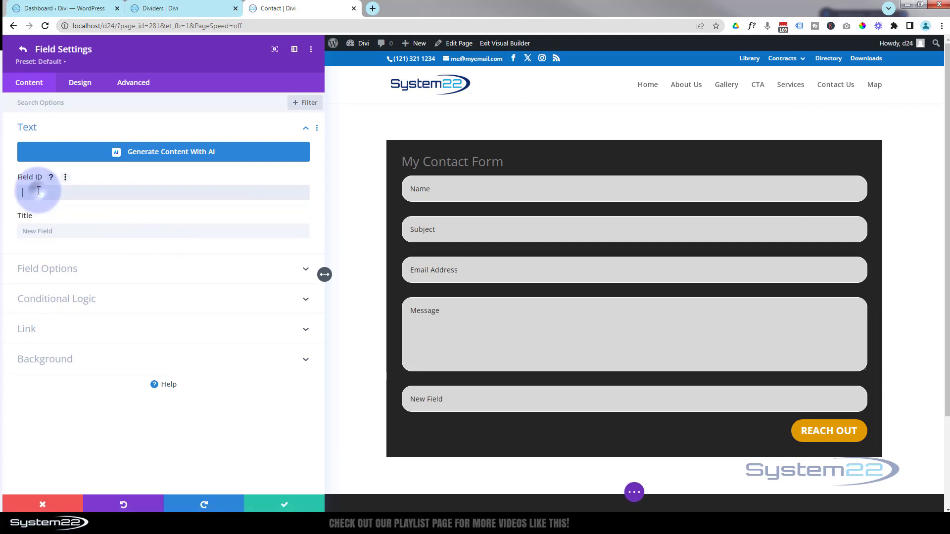
{"action": "type", "text": "Radio"}
{"action": "left_click", "coordinate": [39, 230]}
{"action": "type", "text": "Radio"}
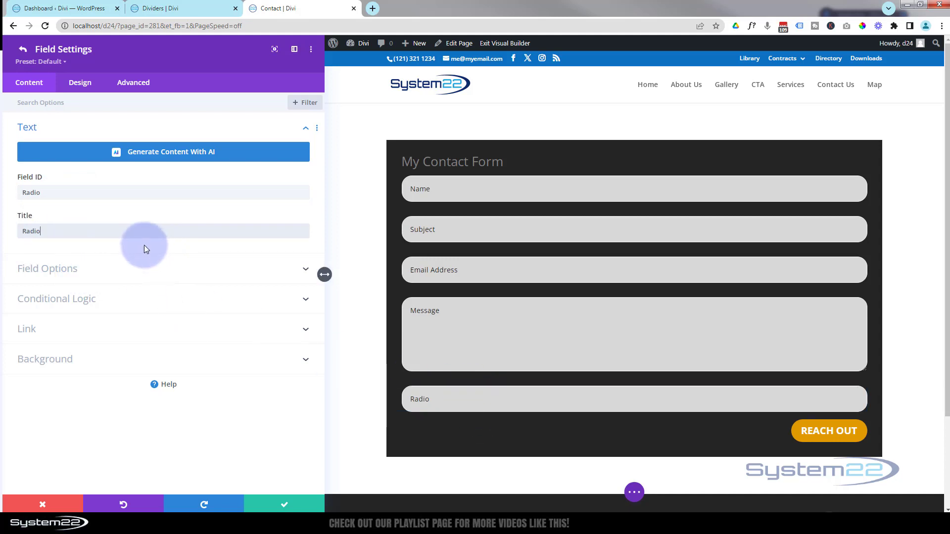
{"action": "left_click", "coordinate": [142, 268]}
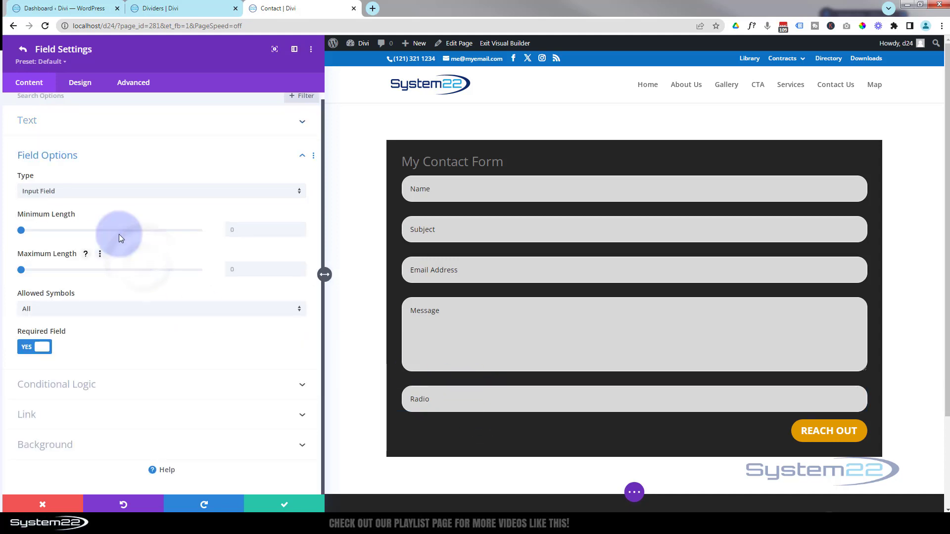
Change the Radio field's type to Radio Buttons with options 'Yes' and 'No'.
{"action": "left_click", "coordinate": [124, 198]}
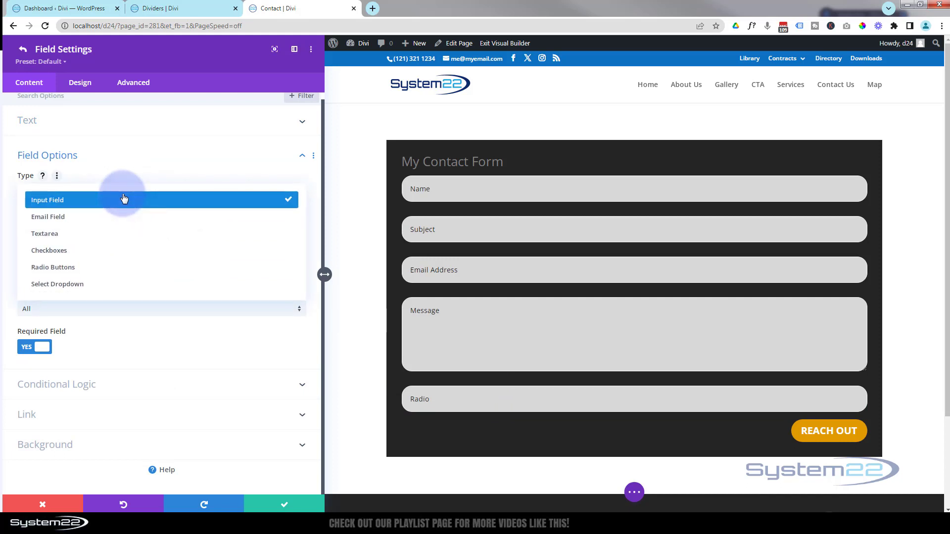
{"action": "left_click", "coordinate": [100, 269]}
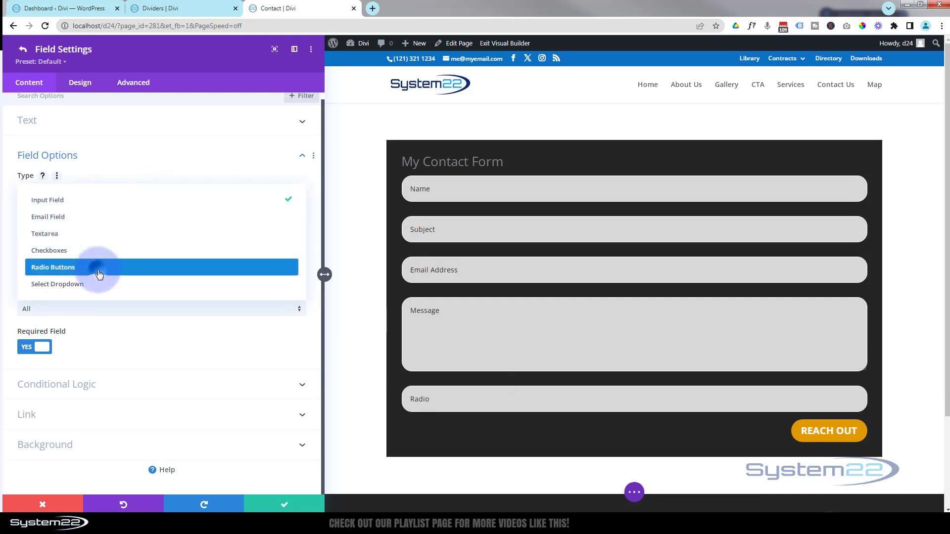
{"action": "left_click", "coordinate": [131, 272]}
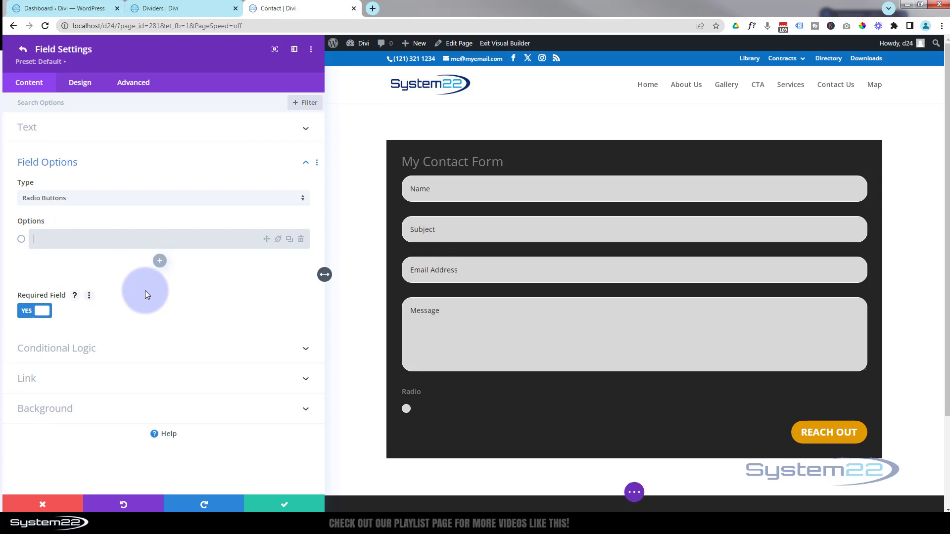
{"action": "type", "text": "Yes"}
{"action": "left_click", "coordinate": [159, 260]}
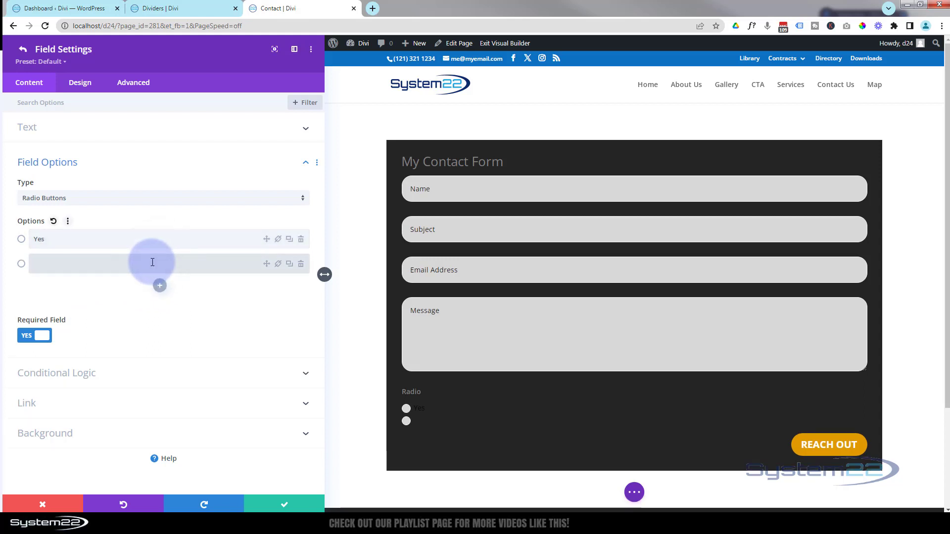
{"action": "type", "text": "No"}
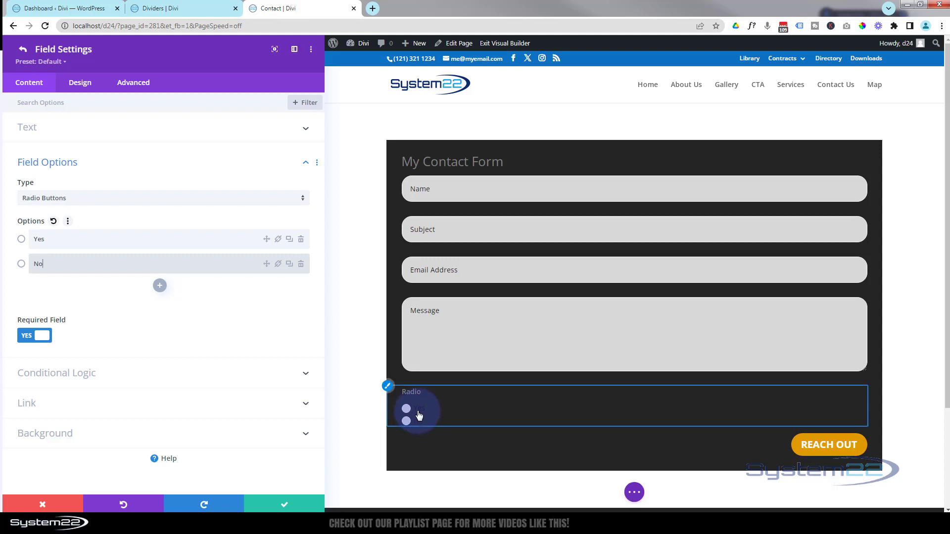
Set the Radio field's text colour to white in its design settings.
{"action": "left_click", "coordinate": [388, 390]}
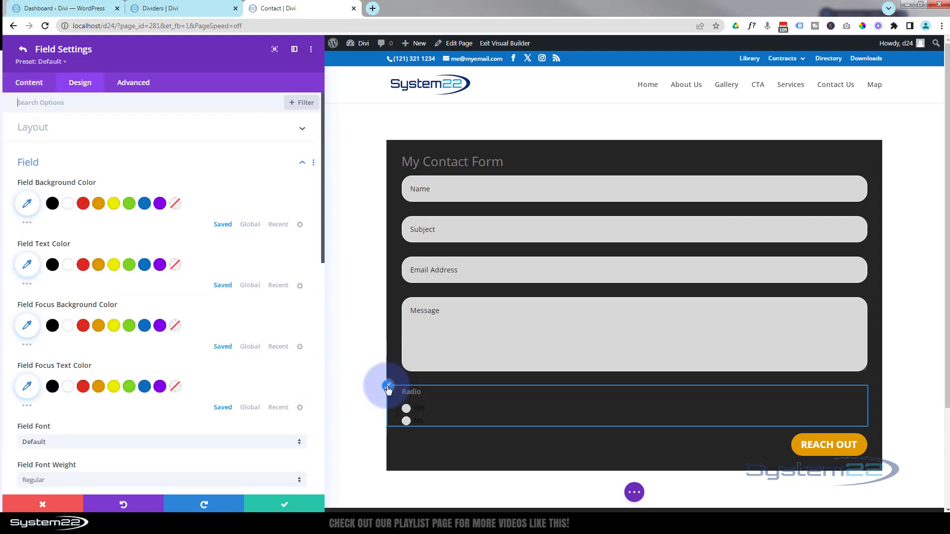
{"action": "left_click", "coordinate": [68, 266]}
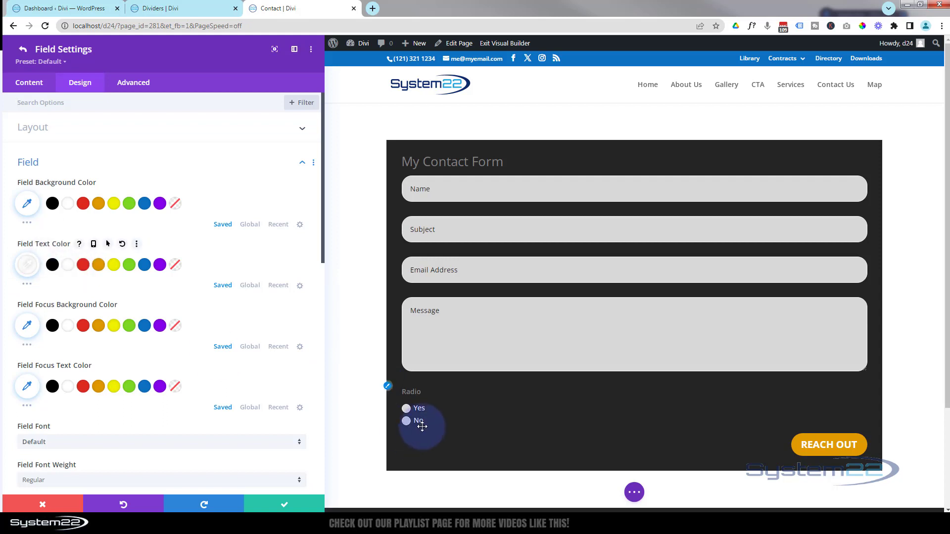
{"action": "left_click", "coordinate": [31, 83]}
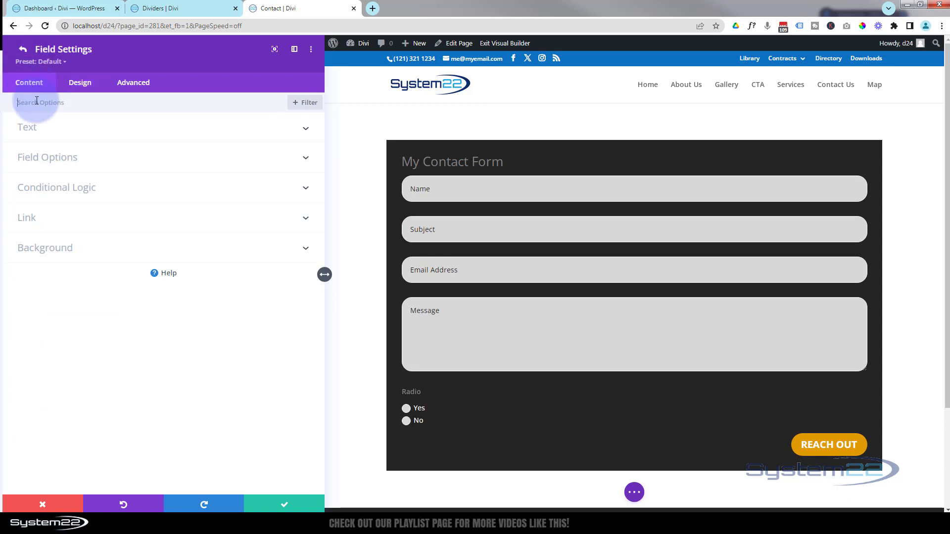
Turn Required Field off and add a third radio option, 'Maybe'.
{"action": "left_click", "coordinate": [106, 164]}
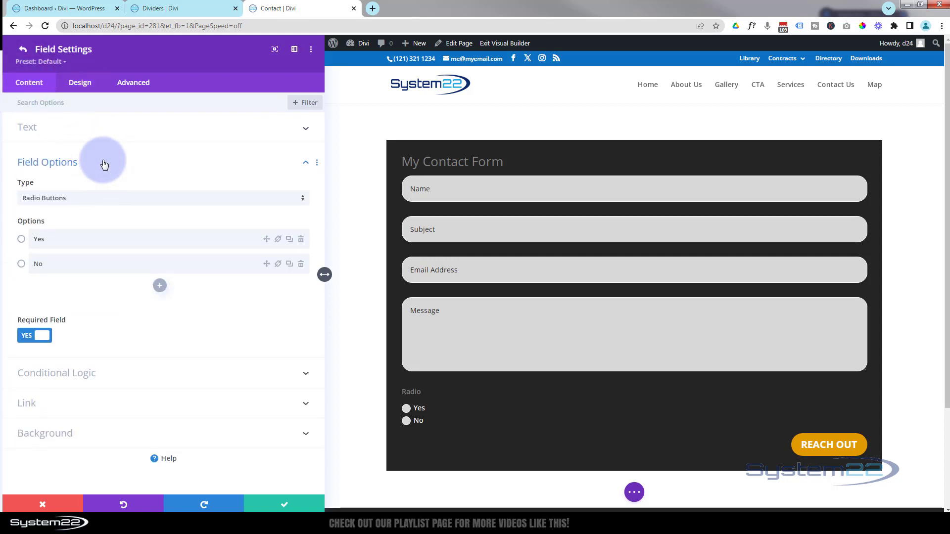
{"action": "left_click", "coordinate": [26, 338]}
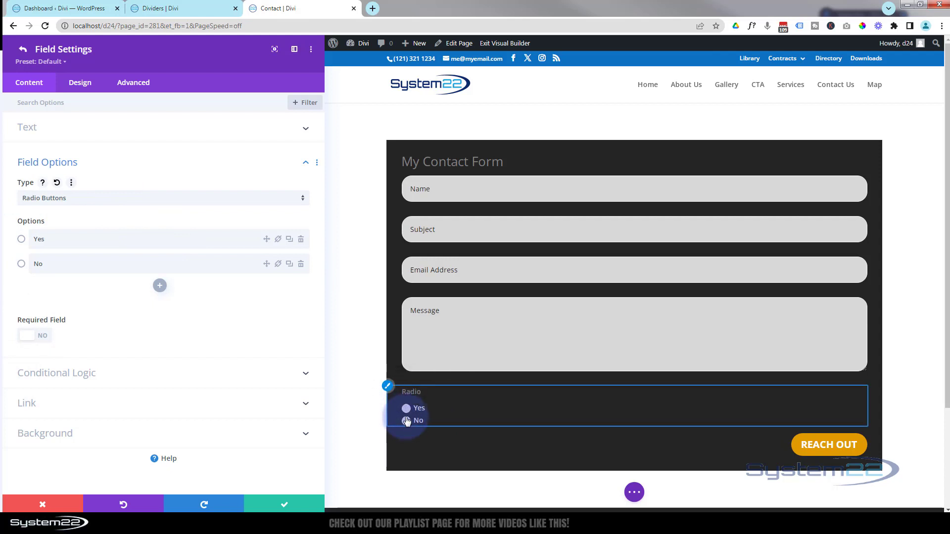
{"action": "left_click", "coordinate": [160, 286]}
{"action": "left_click", "coordinate": [87, 290]}
{"action": "type", "text": "Maybe"}
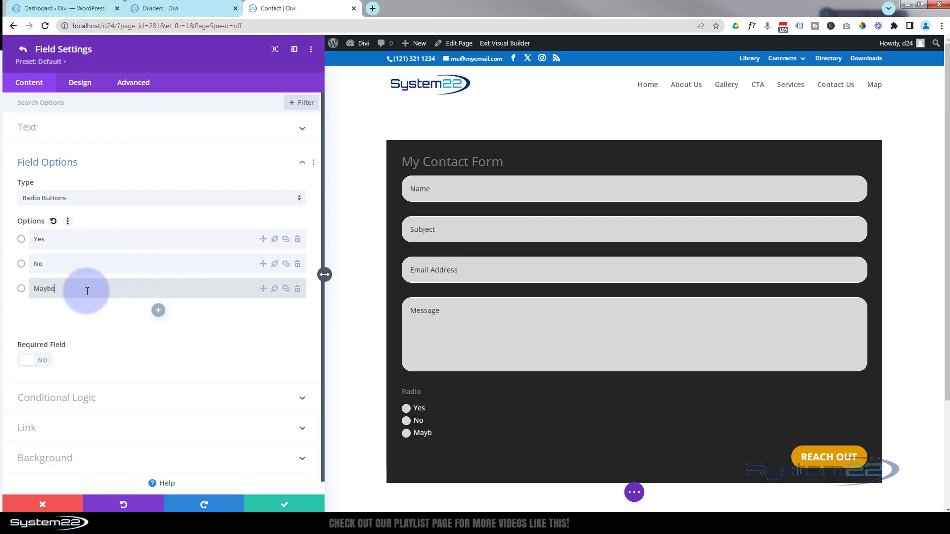
{"action": "scroll", "coordinate": [118, 356], "scroll_direction": "down", "scroll_amount": 1}
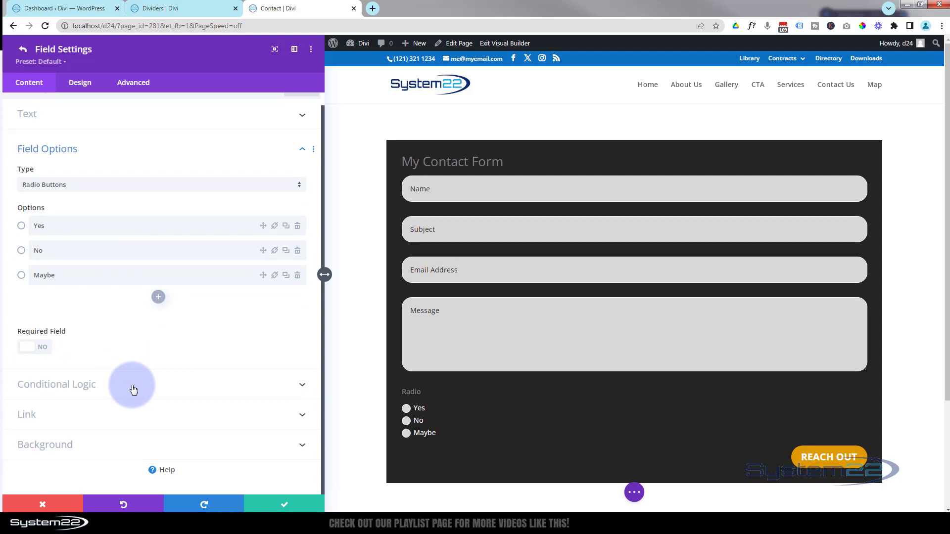
Save the Radio field, then add a field with ID 'car' titled 'Do you like cars?'.
{"action": "left_click", "coordinate": [282, 504]}
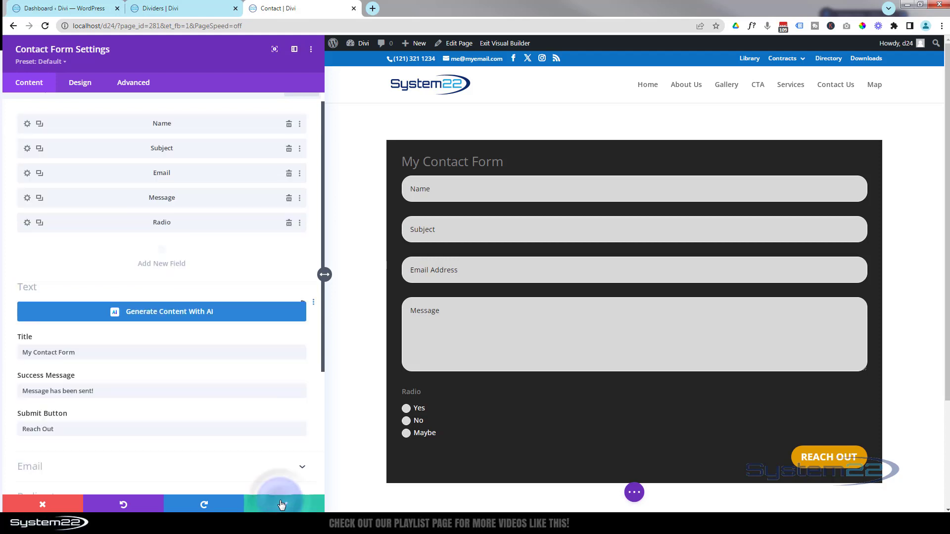
{"action": "left_click", "coordinate": [161, 250]}
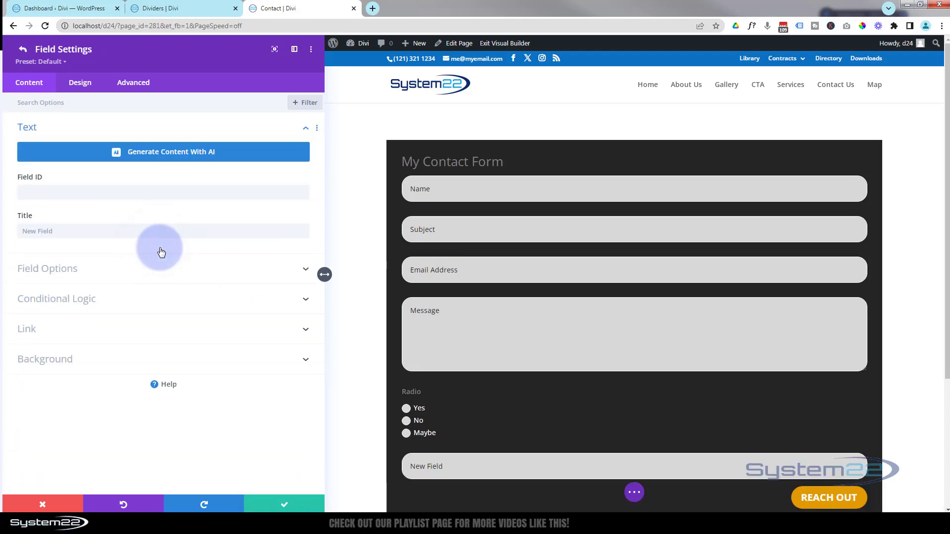
{"action": "left_click", "coordinate": [34, 192]}
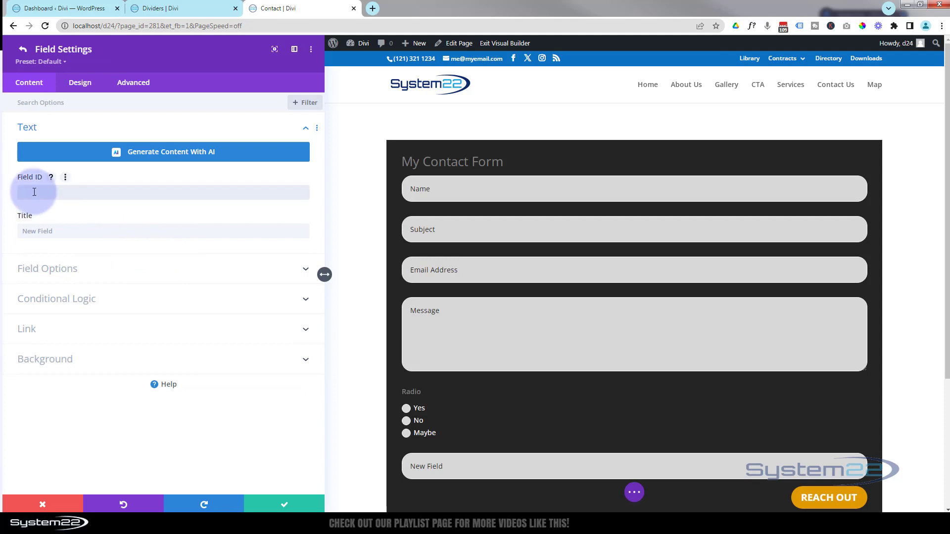
{"action": "type", "text": "car"}
{"action": "left_click", "coordinate": [30, 230]}
{"action": "type", "text": "car"}
{"action": "left_click_drag", "start_coordinate": [33, 231], "coordinate": [14, 230]}
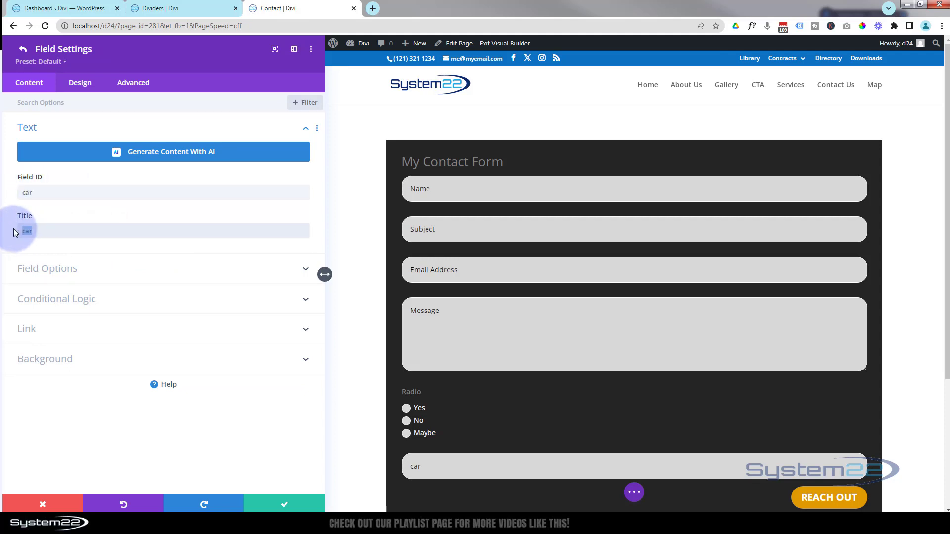
{"action": "type", "text": "Do you like cars?"}
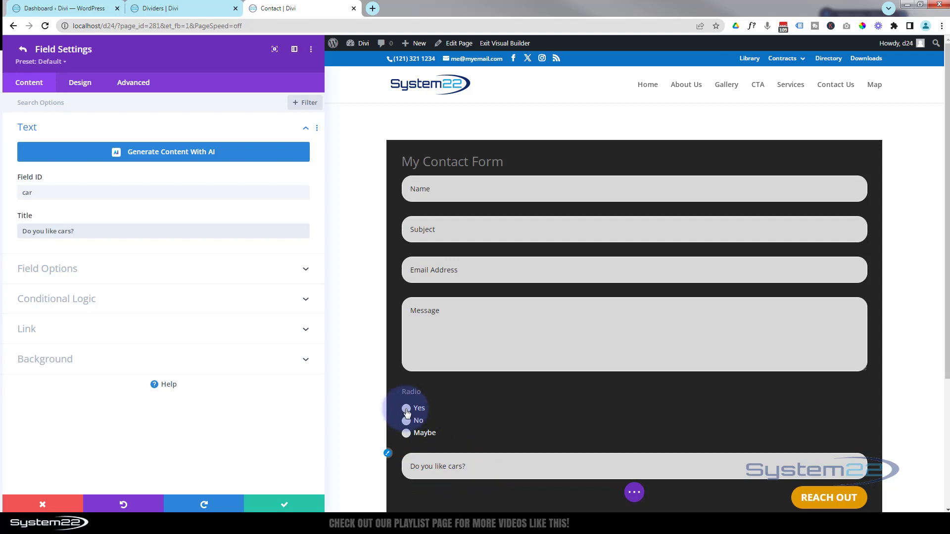
Enable conditional logic on the car field with the rule Radio equals Yes, and save it.
{"action": "left_click", "coordinate": [118, 300]}
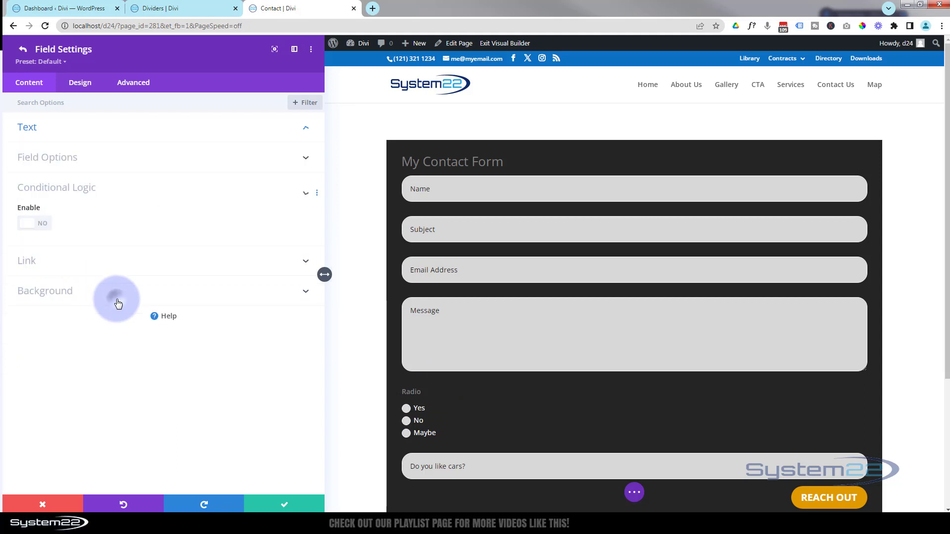
{"action": "left_click", "coordinate": [44, 230]}
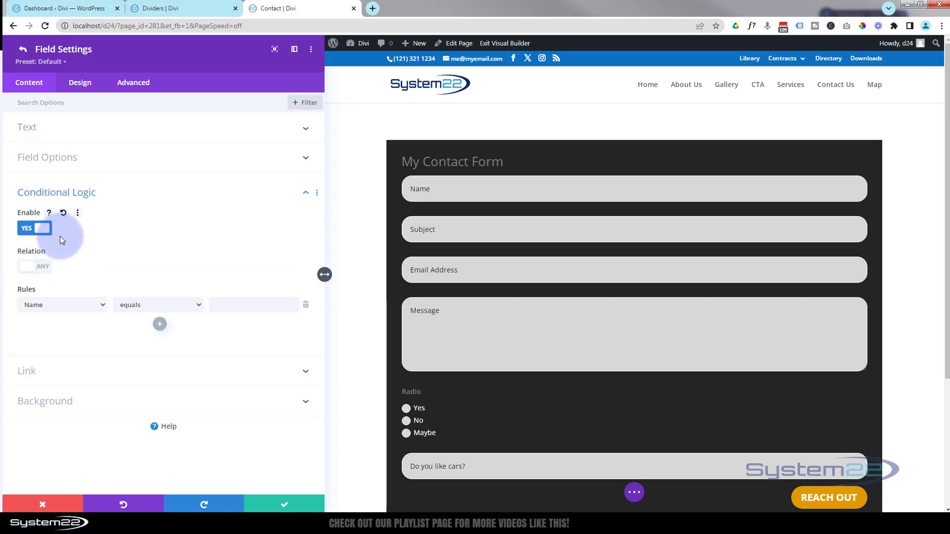
{"action": "left_click", "coordinate": [43, 269]}
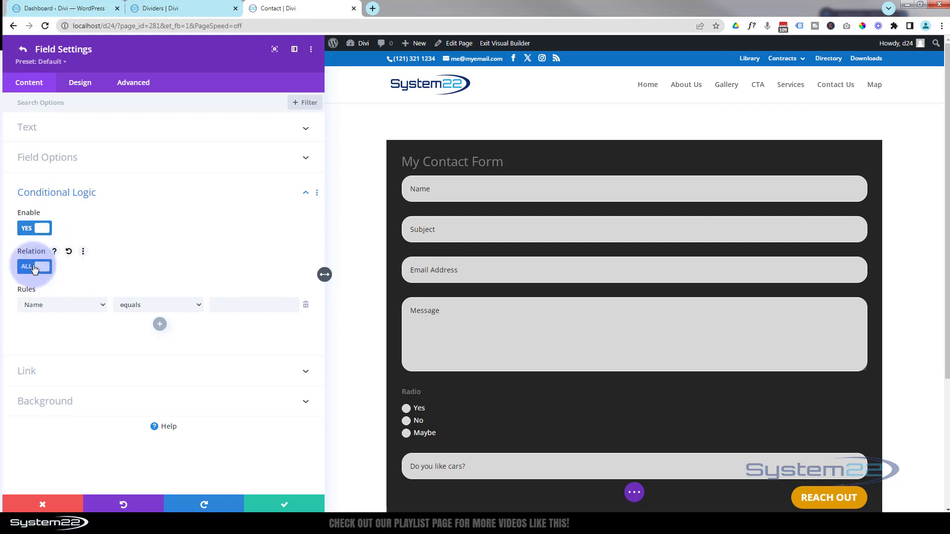
{"action": "left_click", "coordinate": [34, 270]}
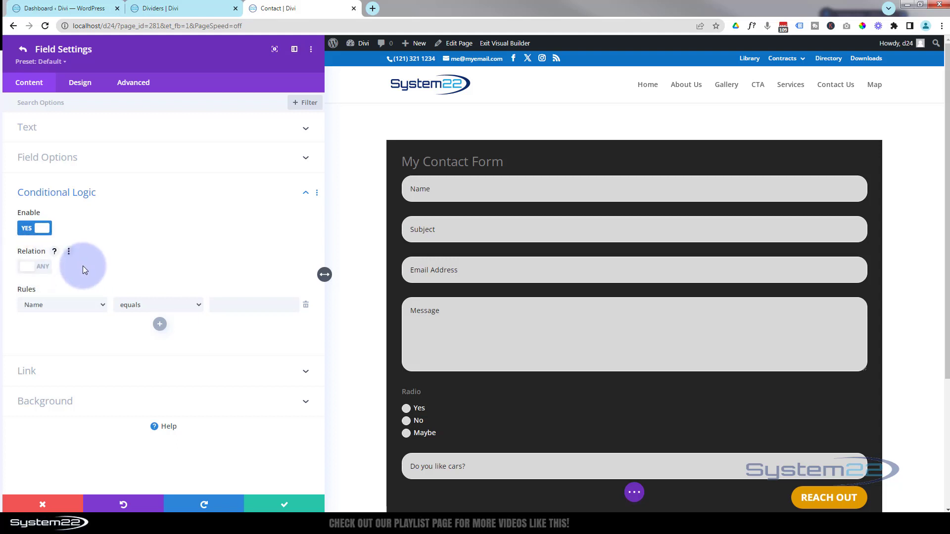
{"action": "left_click", "coordinate": [82, 307]}
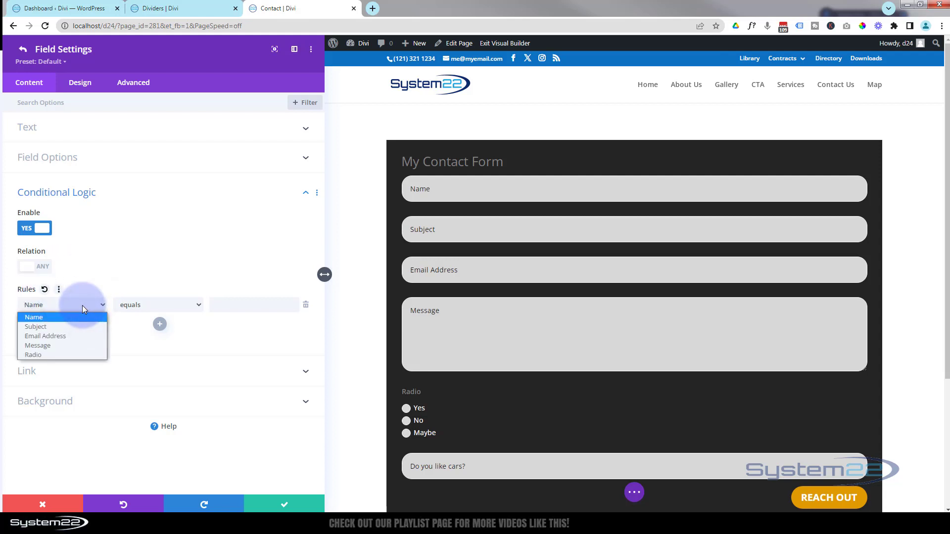
{"action": "left_click", "coordinate": [53, 354]}
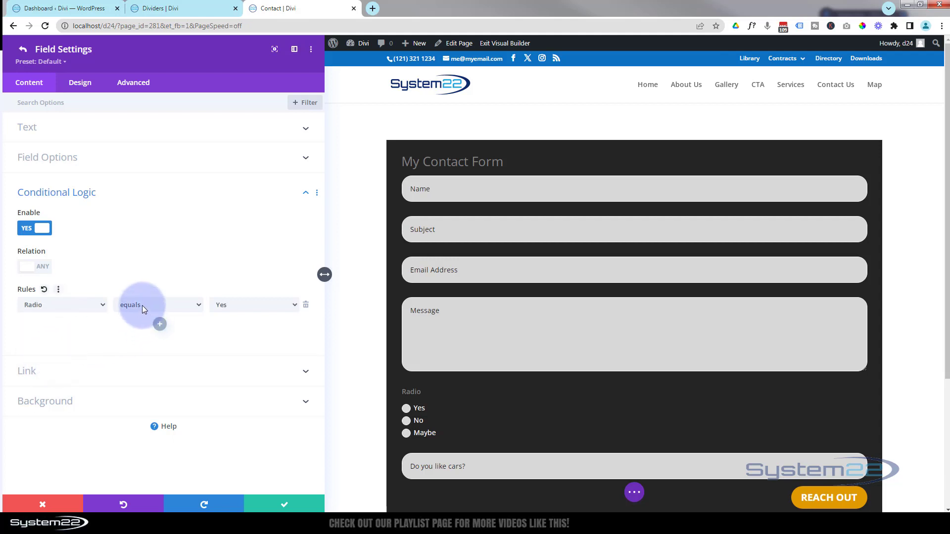
{"action": "left_click", "coordinate": [267, 309]}
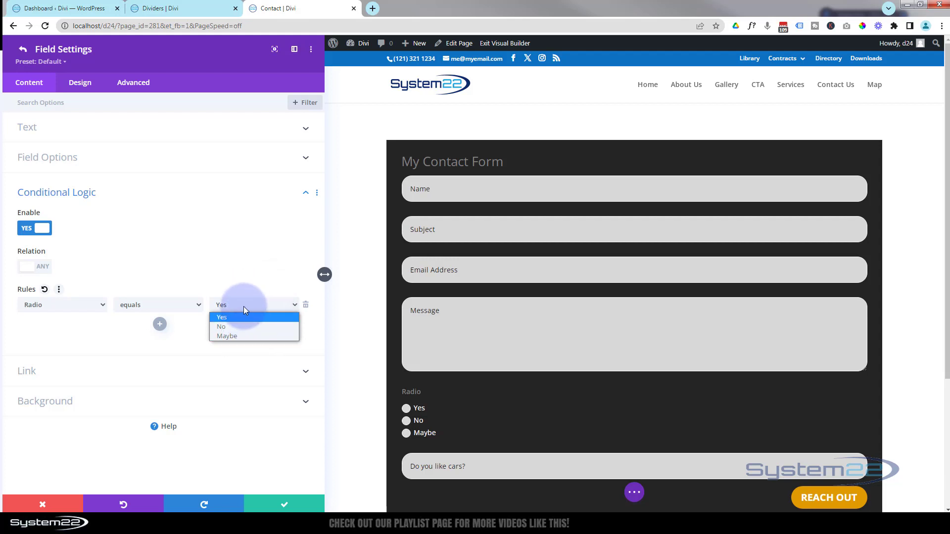
{"action": "left_click", "coordinate": [243, 307]}
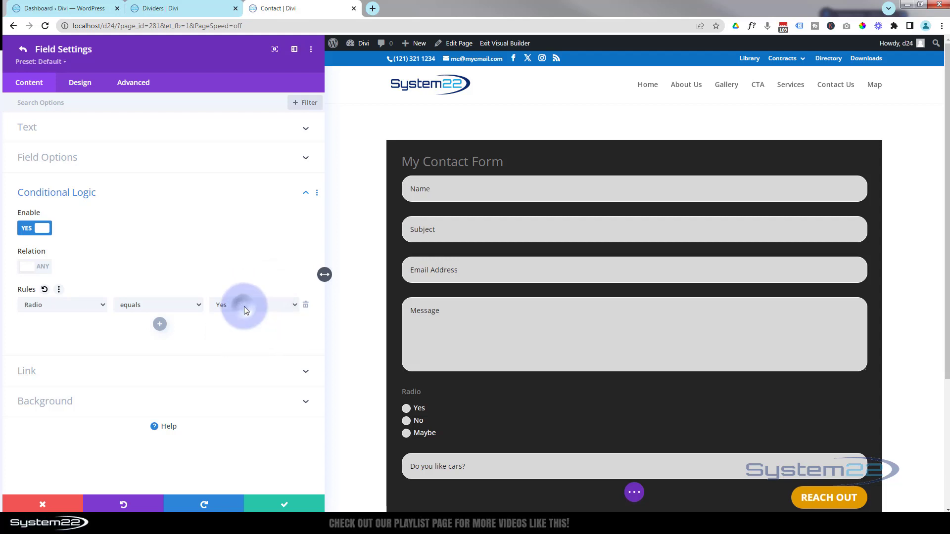
{"action": "left_click", "coordinate": [155, 305]}
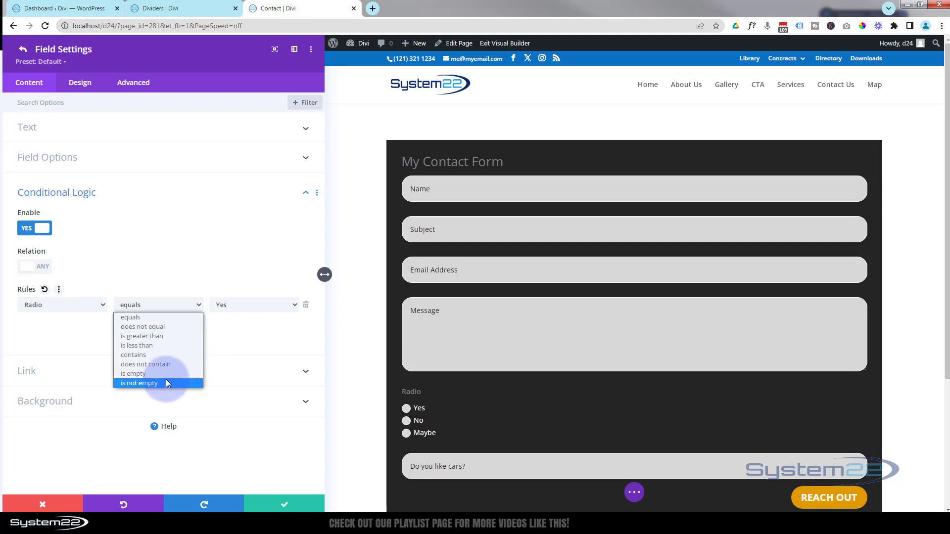
{"action": "left_click", "coordinate": [166, 280]}
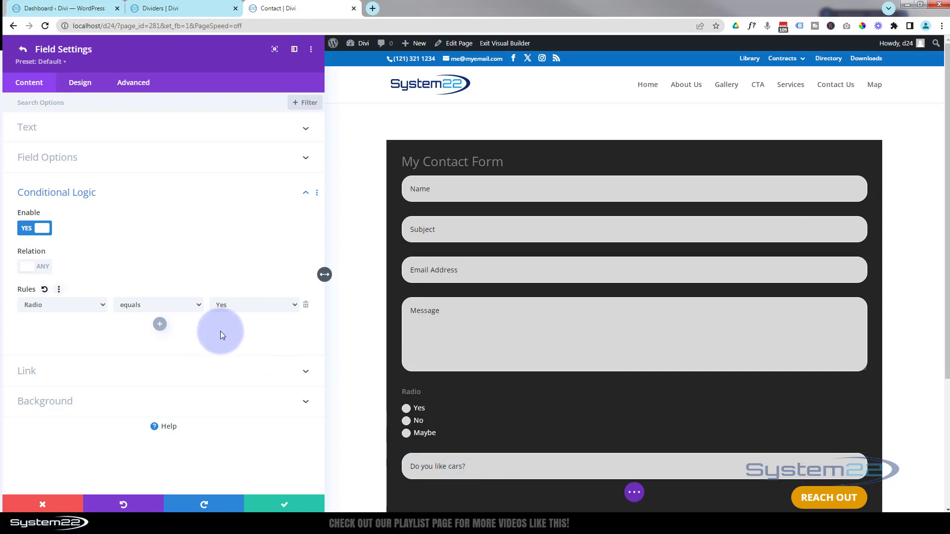
{"action": "left_click", "coordinate": [273, 505]}
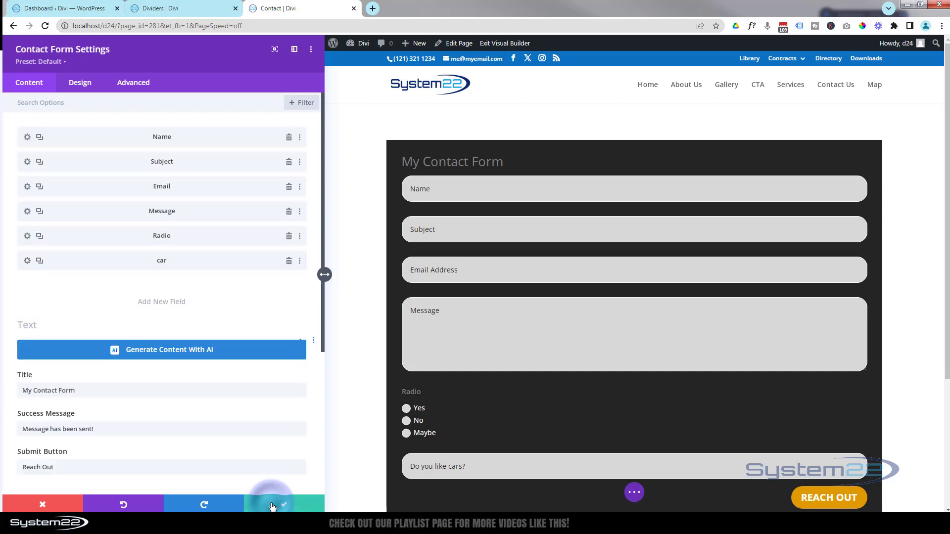
On the Advanced tab, expand CSS ID & Classes, Custom CSS, Conditions, Visibility, Transitions and Position.
{"action": "scroll", "coordinate": [185, 366], "scroll_direction": "down", "scroll_amount": 3}
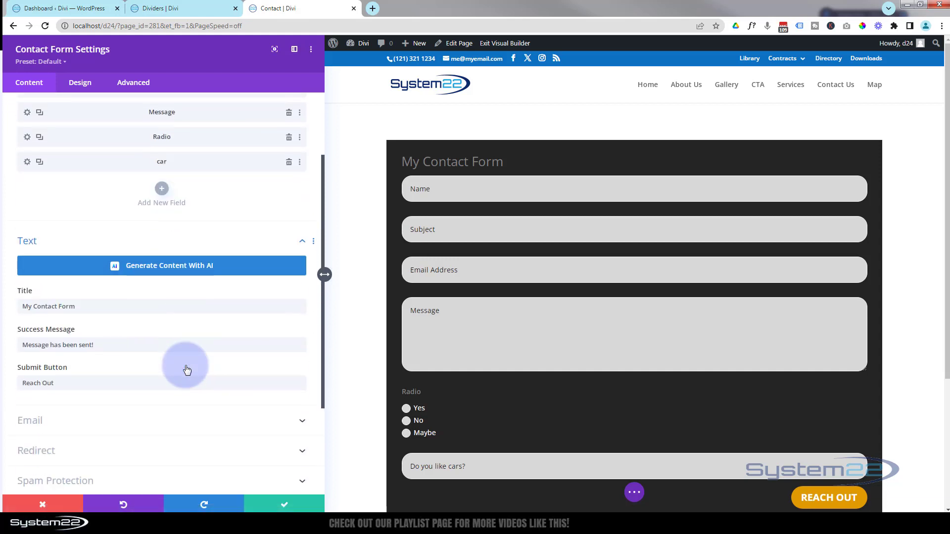
{"action": "scroll", "coordinate": [185, 366], "scroll_direction": "down", "scroll_amount": 2}
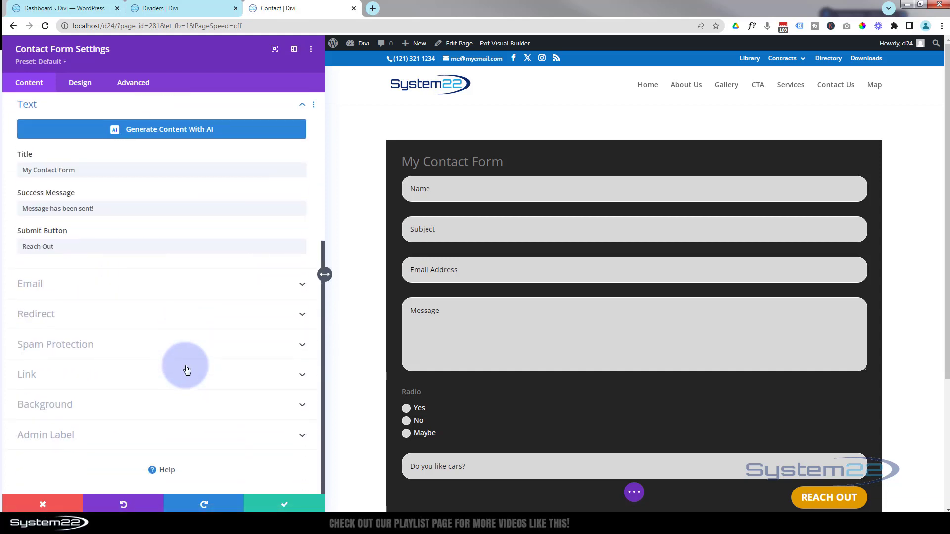
{"action": "left_click", "coordinate": [132, 82]}
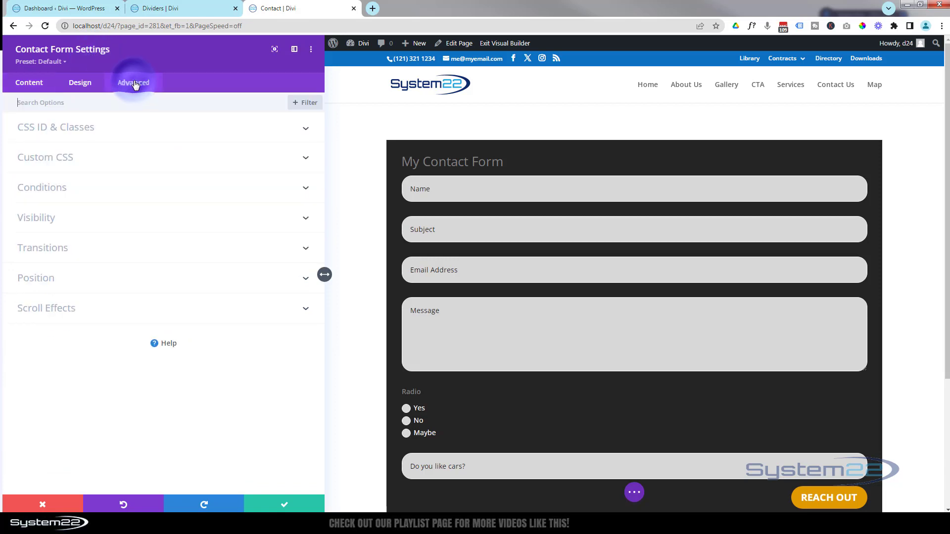
{"action": "left_click", "coordinate": [162, 130]}
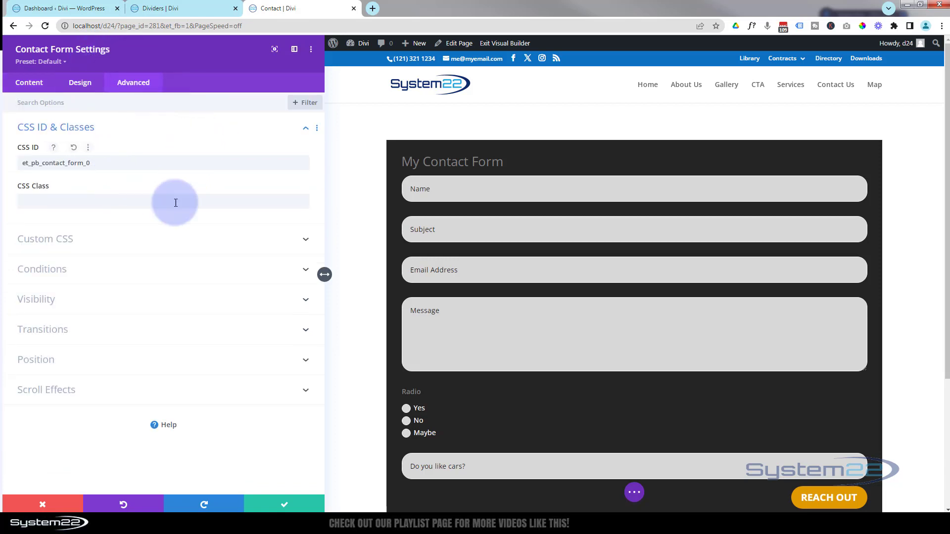
{"action": "left_click", "coordinate": [165, 239]}
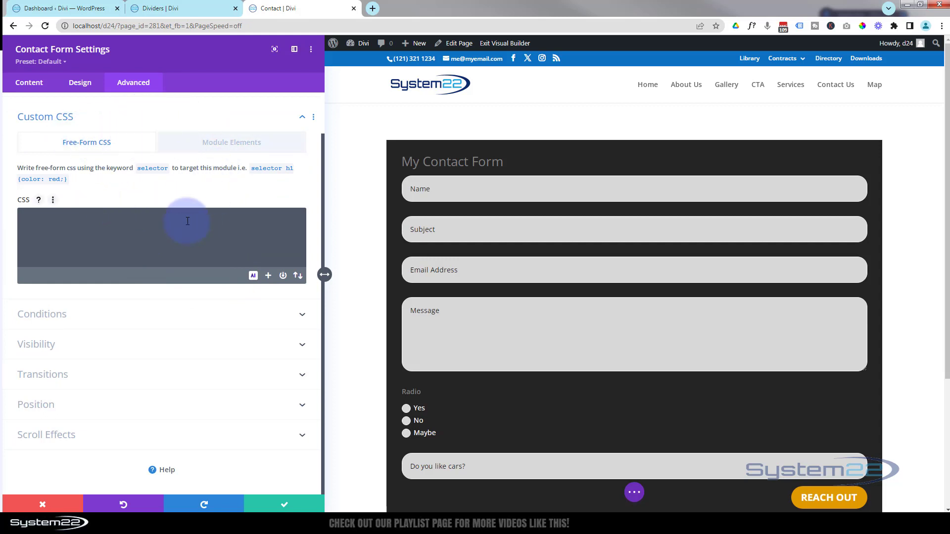
{"action": "left_click", "coordinate": [147, 317]}
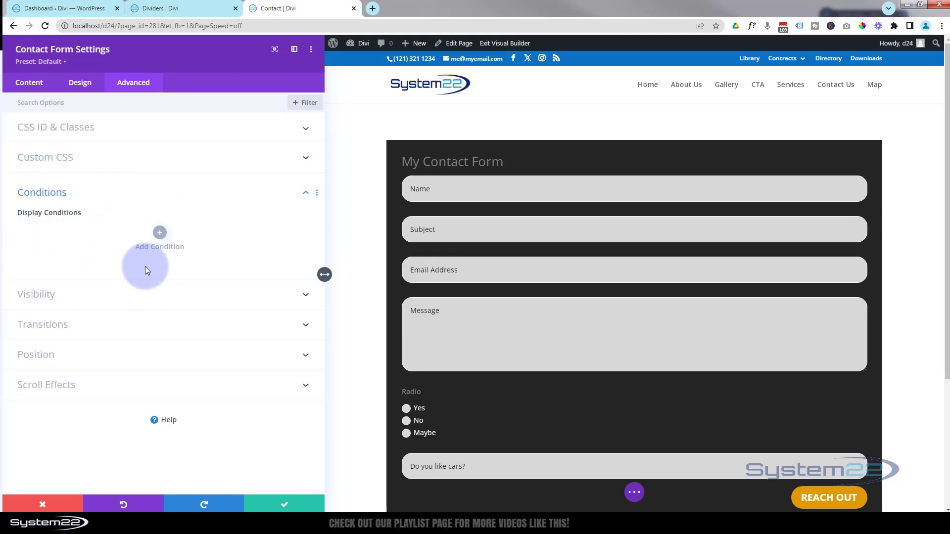
{"action": "left_click", "coordinate": [146, 294]}
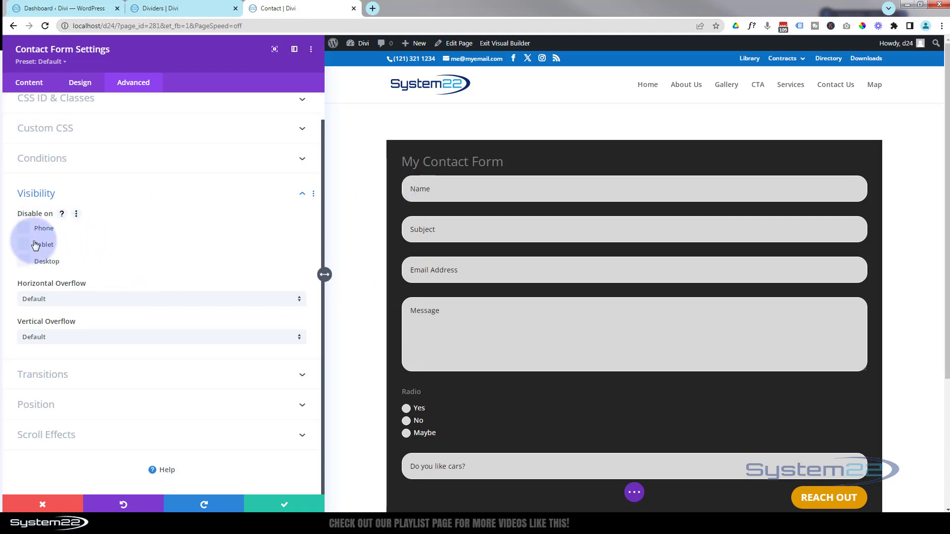
{"action": "left_click", "coordinate": [160, 374]}
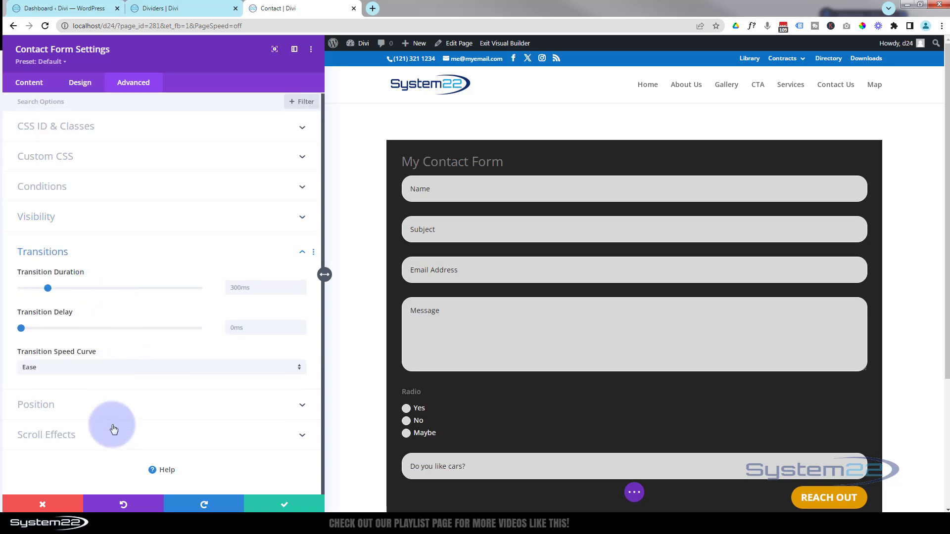
{"action": "left_click", "coordinate": [106, 405]}
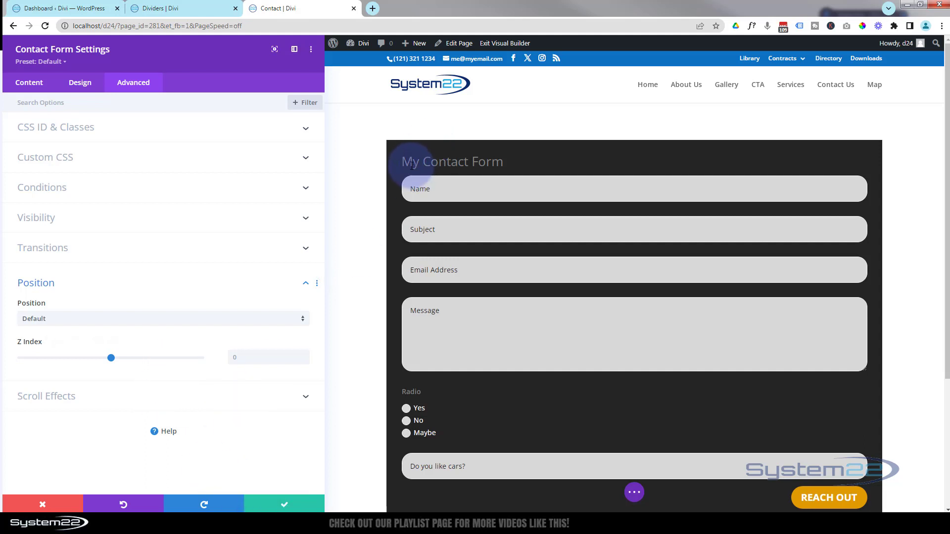
Make the form title bold, uppercase, centre-aligned and white under Design > Title Text.
{"action": "left_click", "coordinate": [79, 83]}
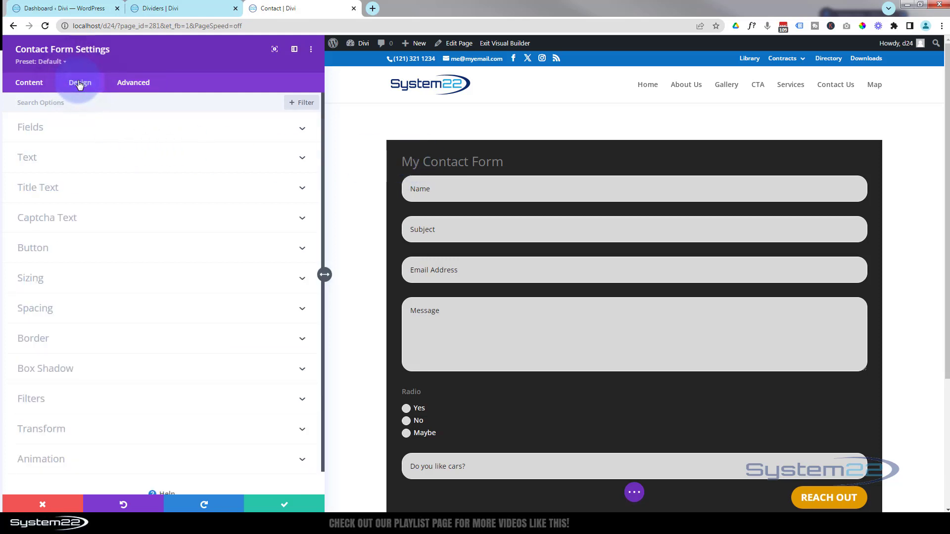
{"action": "left_click", "coordinate": [107, 188]}
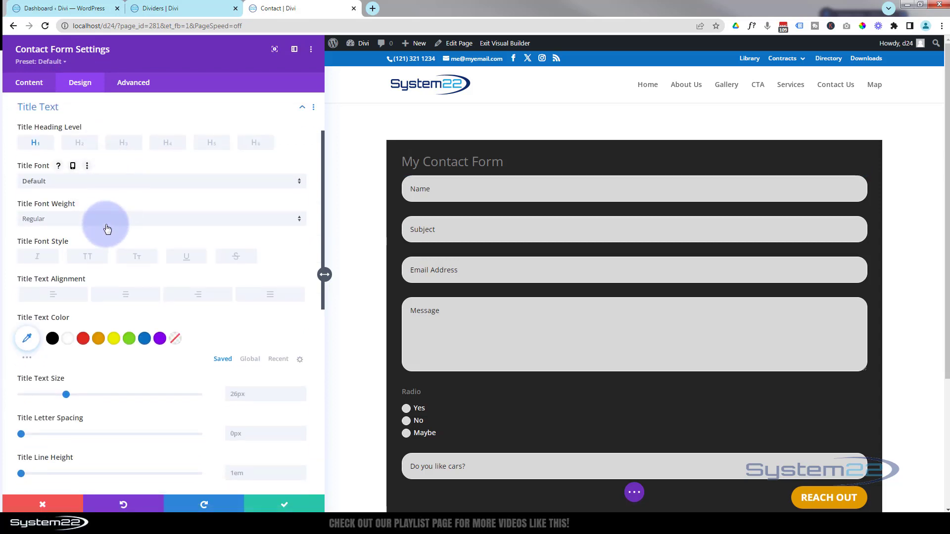
{"action": "left_click", "coordinate": [107, 227]}
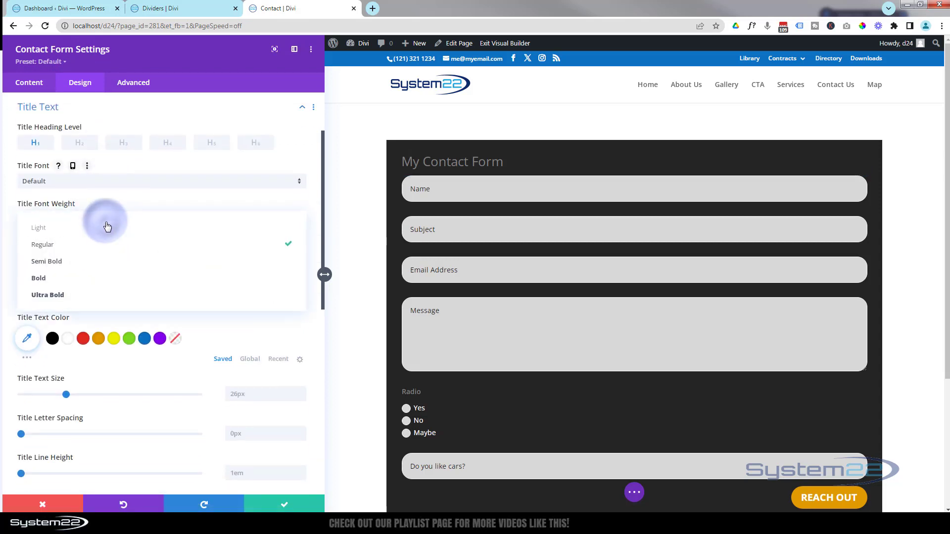
{"action": "left_click", "coordinate": [92, 282]}
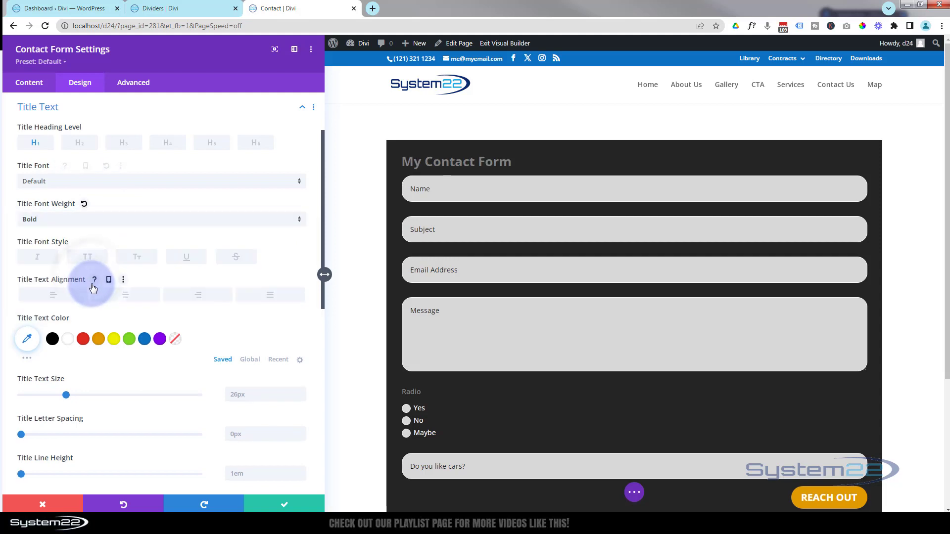
{"action": "left_click", "coordinate": [89, 257]}
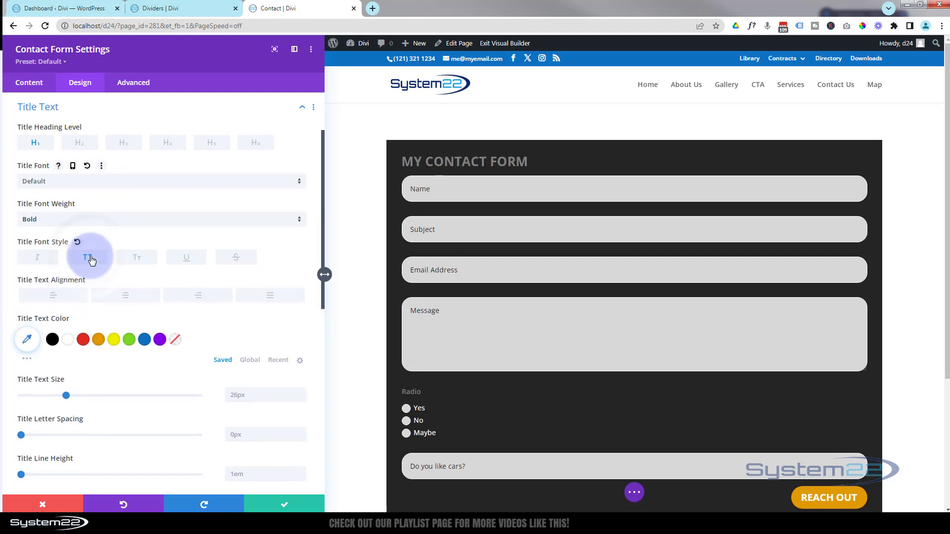
{"action": "left_click", "coordinate": [125, 296]}
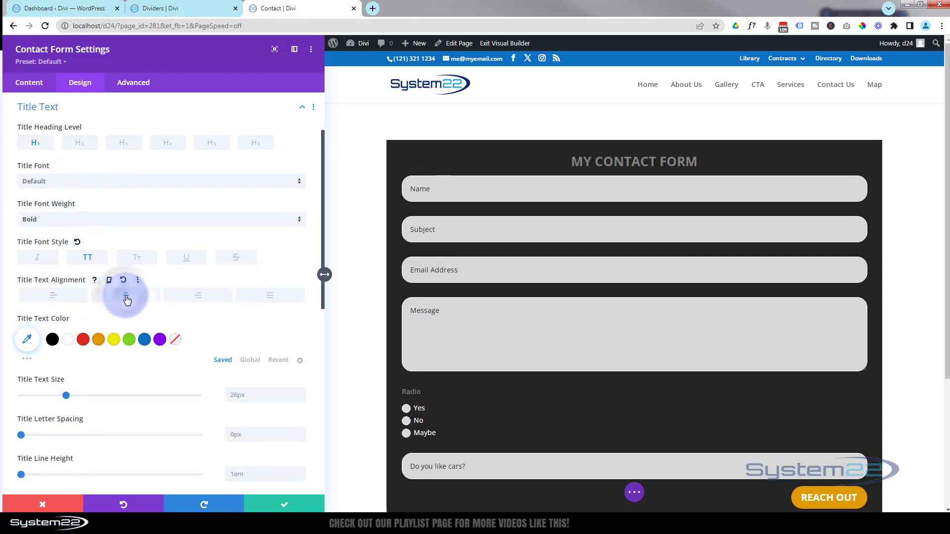
{"action": "left_click", "coordinate": [69, 341]}
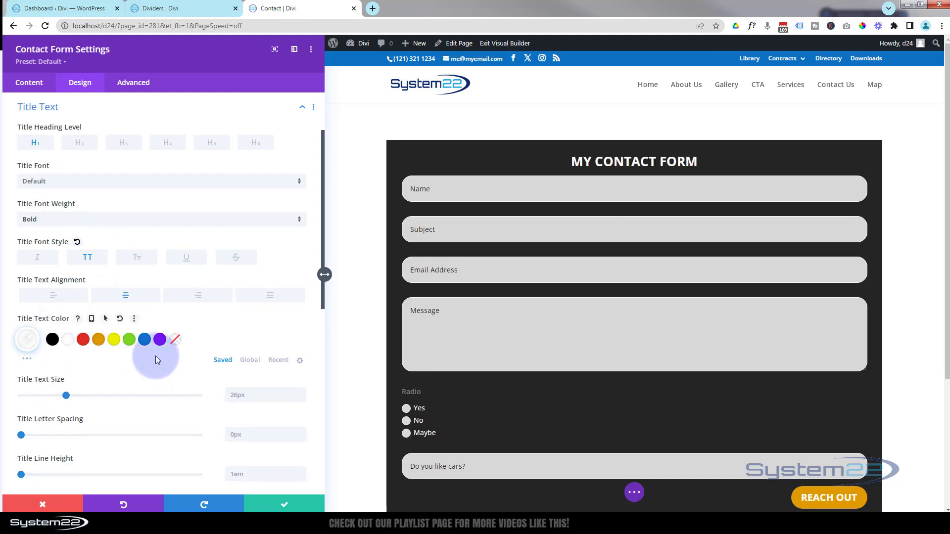
Set the title line height to 2.2em, change the weight to Semi Bold, and save.
{"action": "scroll", "coordinate": [155, 356], "scroll_direction": "down", "scroll_amount": 2}
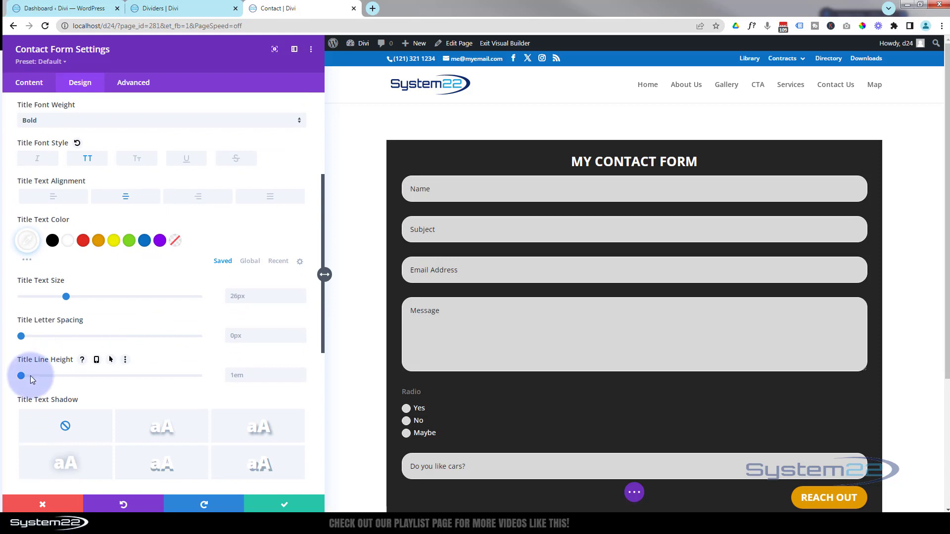
{"action": "left_click_drag", "start_coordinate": [21, 377], "coordinate": [127, 380]}
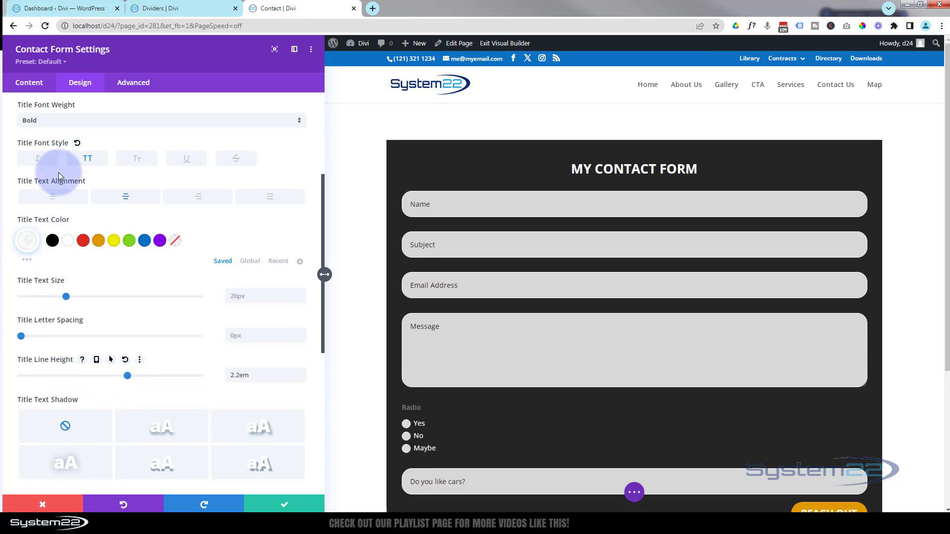
{"action": "left_click", "coordinate": [92, 121]}
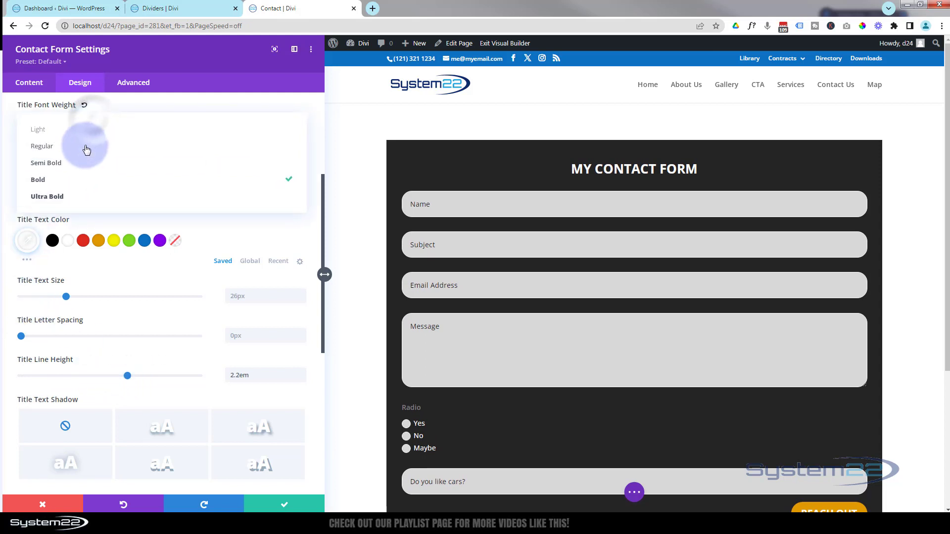
{"action": "left_click", "coordinate": [79, 169]}
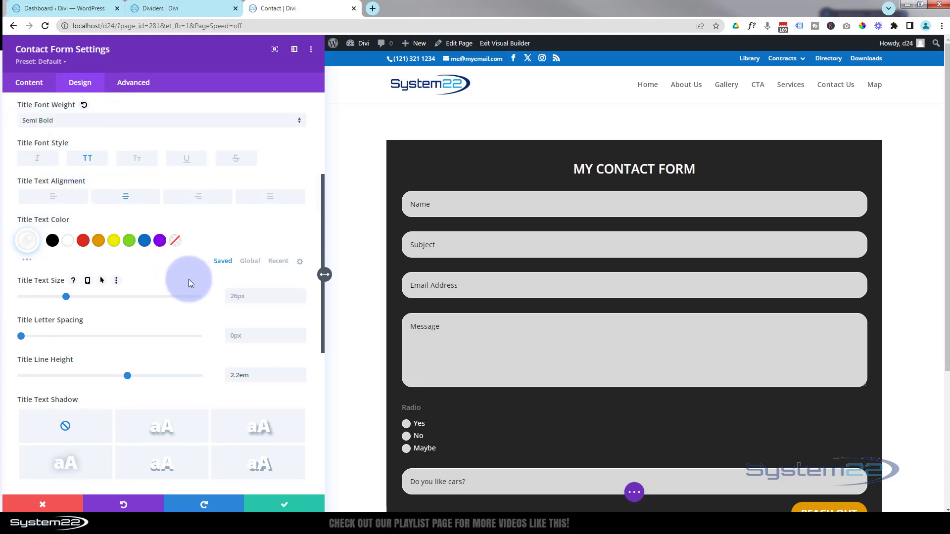
{"action": "scroll", "coordinate": [189, 280], "scroll_direction": "down", "scroll_amount": 6}
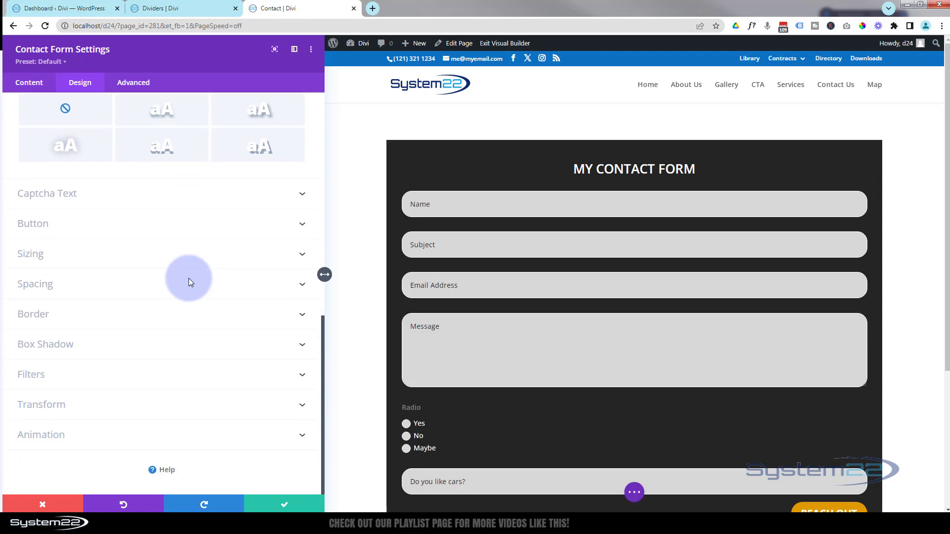
{"action": "left_click", "coordinate": [265, 501]}
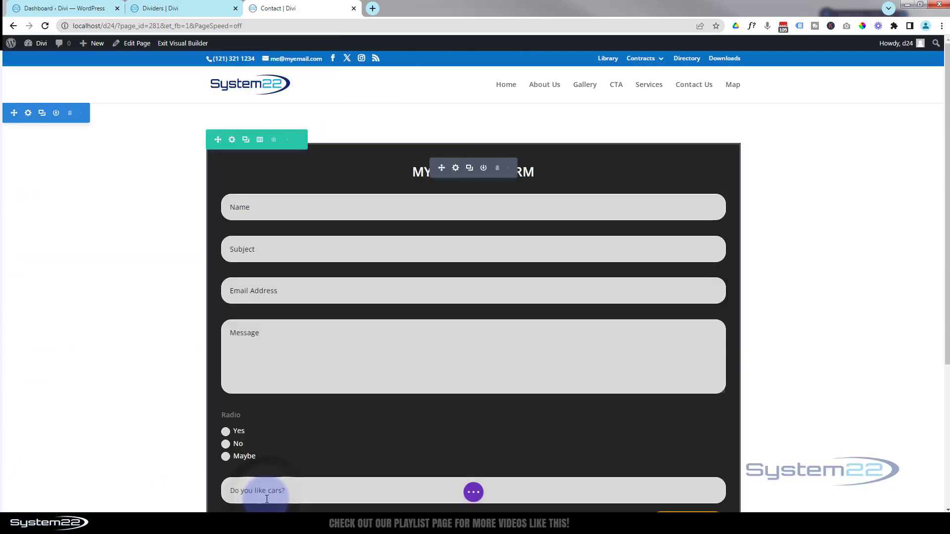
Save the Contact page as a draft and exit the Visual Builder.
{"action": "left_click", "coordinate": [473, 492]}
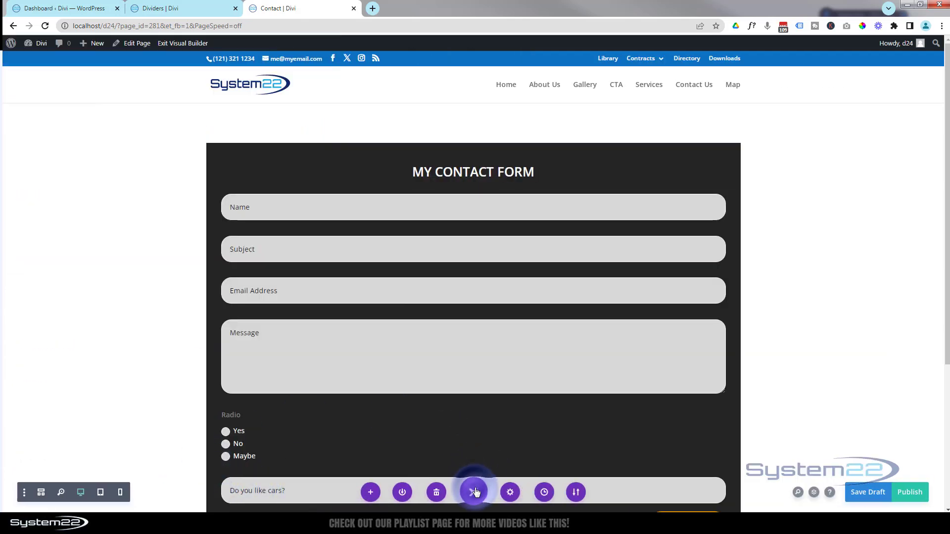
{"action": "left_click", "coordinate": [863, 495]}
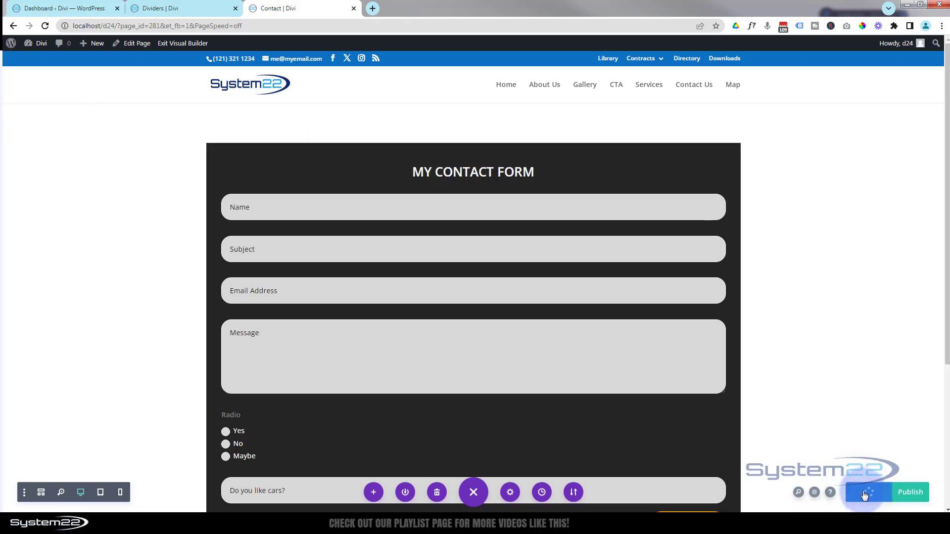
{"action": "left_click", "coordinate": [195, 43]}
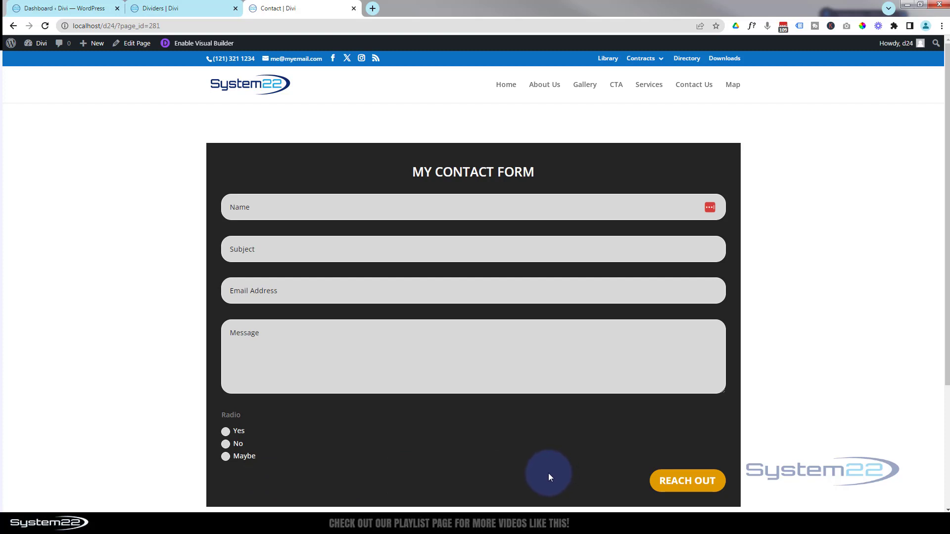
Focus the Name, Subject, Email and Message fields, then choose No, Maybe and Yes to reveal the cars question.
{"action": "left_click", "coordinate": [265, 202]}
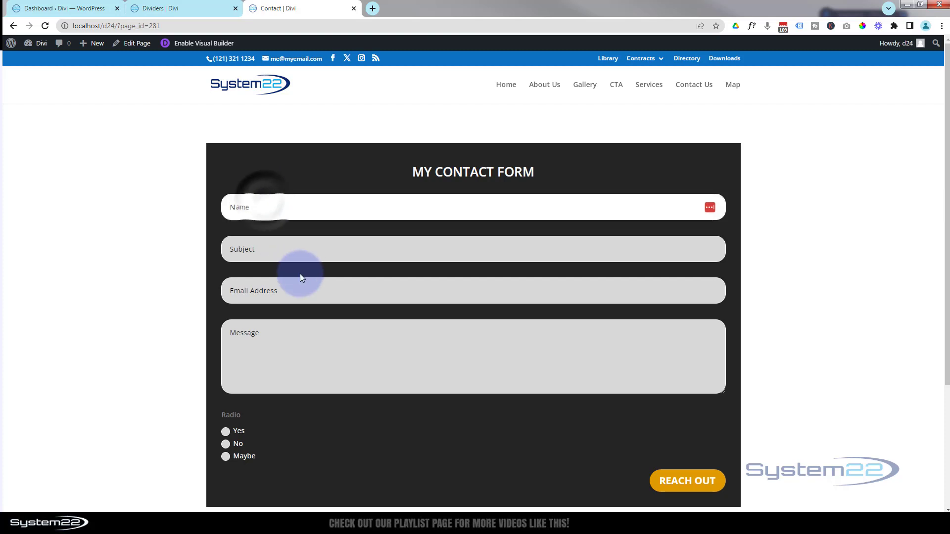
{"action": "left_click", "coordinate": [269, 250]}
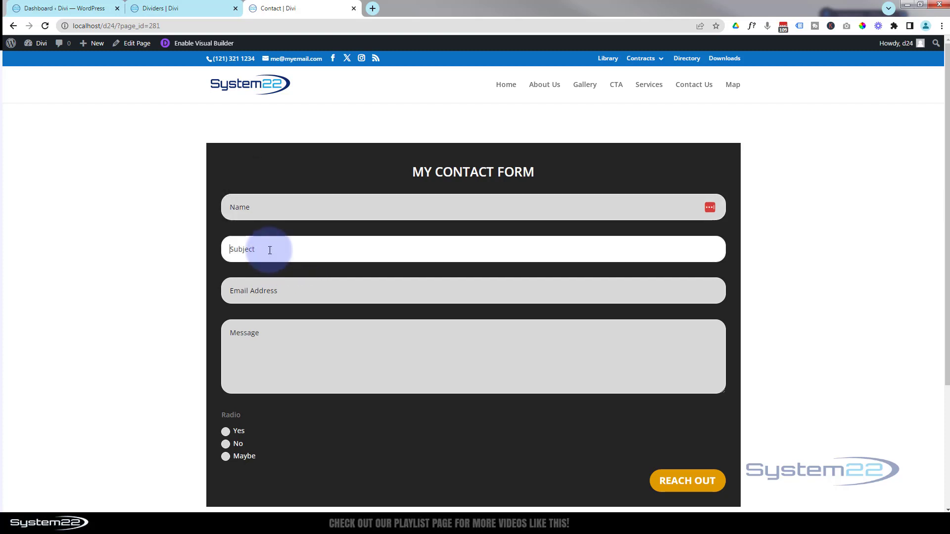
{"action": "left_click", "coordinate": [279, 290]}
{"action": "left_click", "coordinate": [282, 346]}
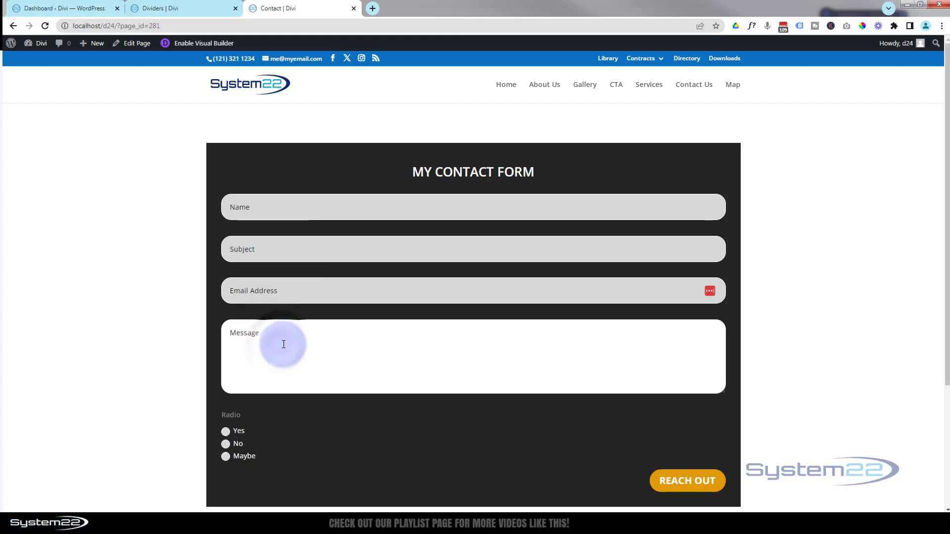
{"action": "scroll", "coordinate": [366, 416], "scroll_direction": "down", "scroll_amount": 2}
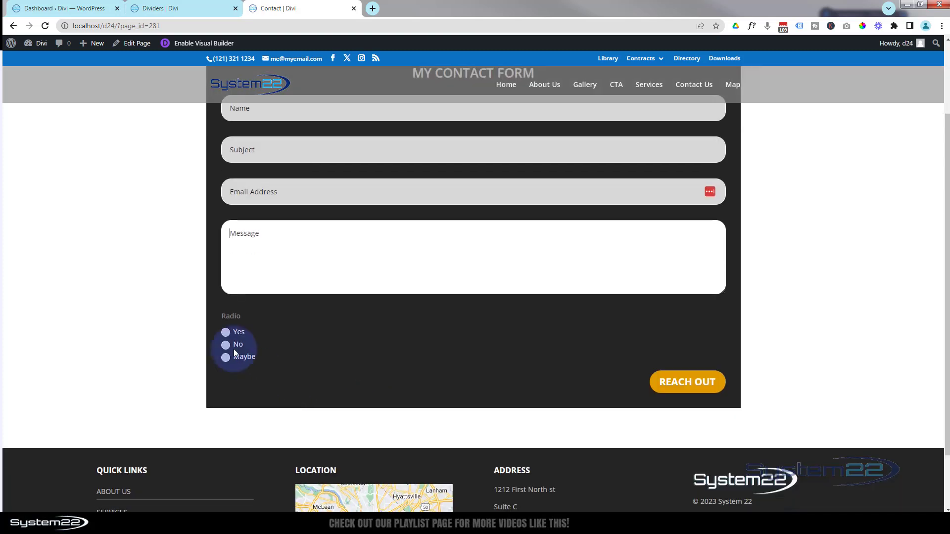
{"action": "left_click", "coordinate": [226, 345]}
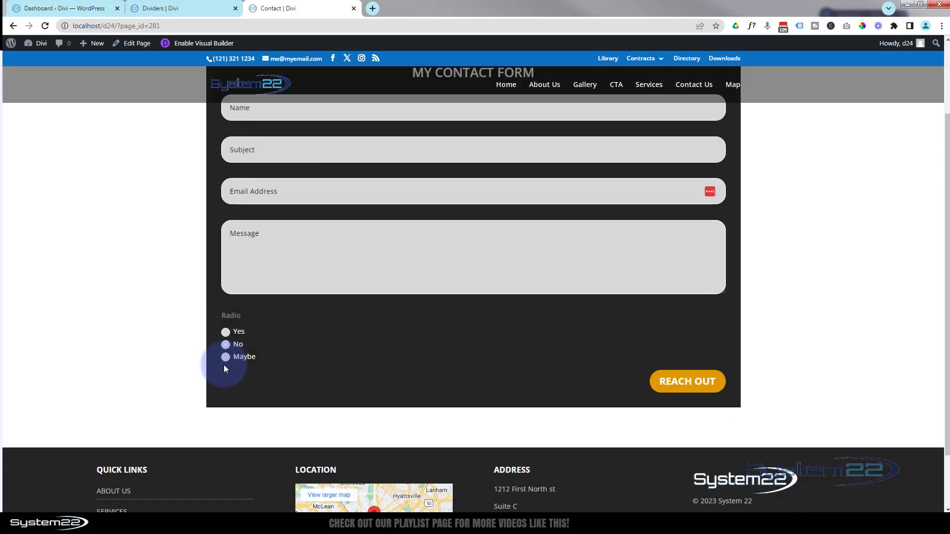
{"action": "left_click", "coordinate": [226, 358]}
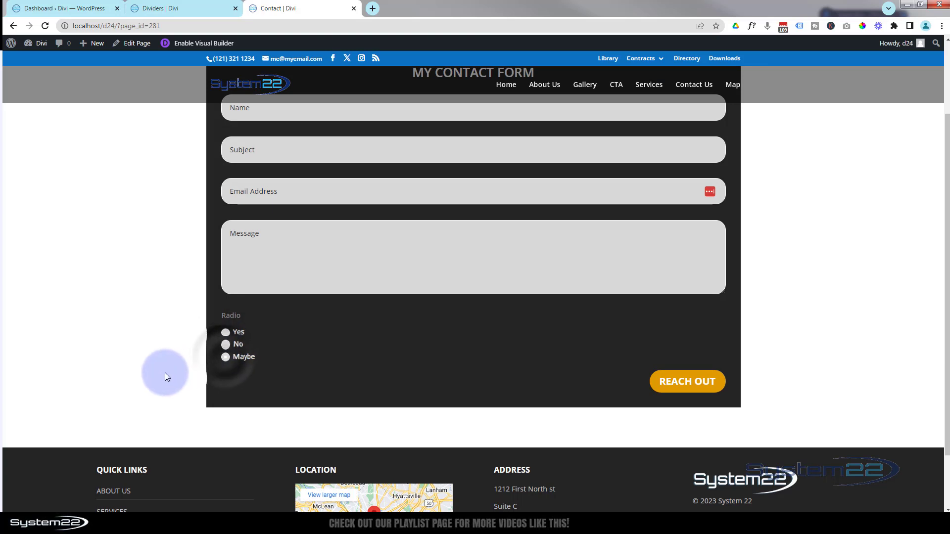
{"action": "left_click", "coordinate": [226, 333]}
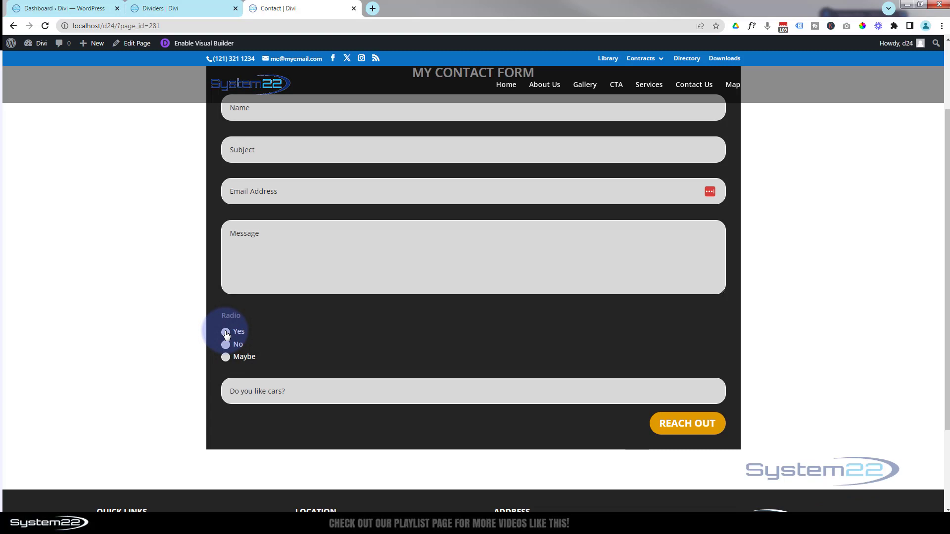
Refocus the Message and Email fields, then choose No to hide the cars question.
{"action": "scroll", "coordinate": [156, 370], "scroll_direction": "up", "scroll_amount": 1}
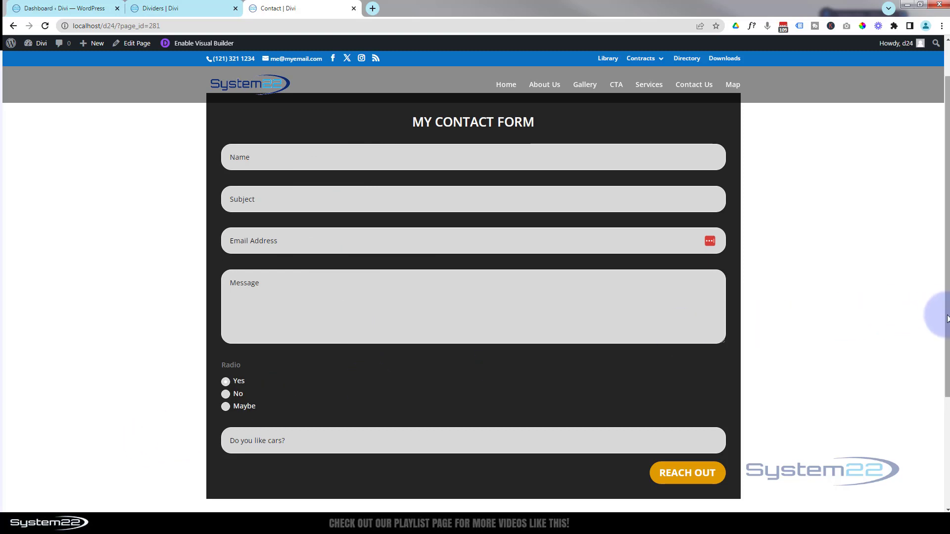
{"action": "scroll", "coordinate": [948, 314], "scroll_direction": "up", "scroll_amount": 1}
{"action": "left_click_drag", "start_coordinate": [948, 315], "coordinate": [947, 310]}
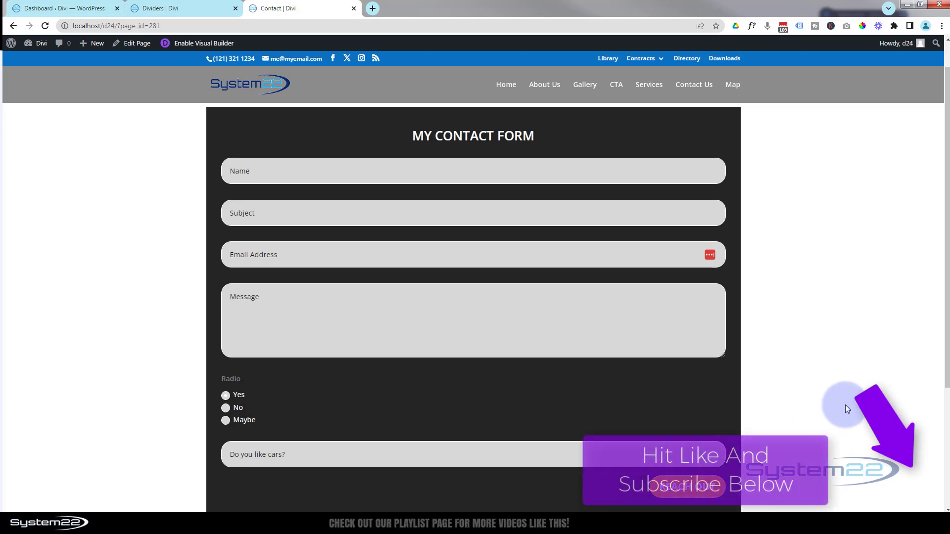
{"action": "left_click", "coordinate": [433, 308]}
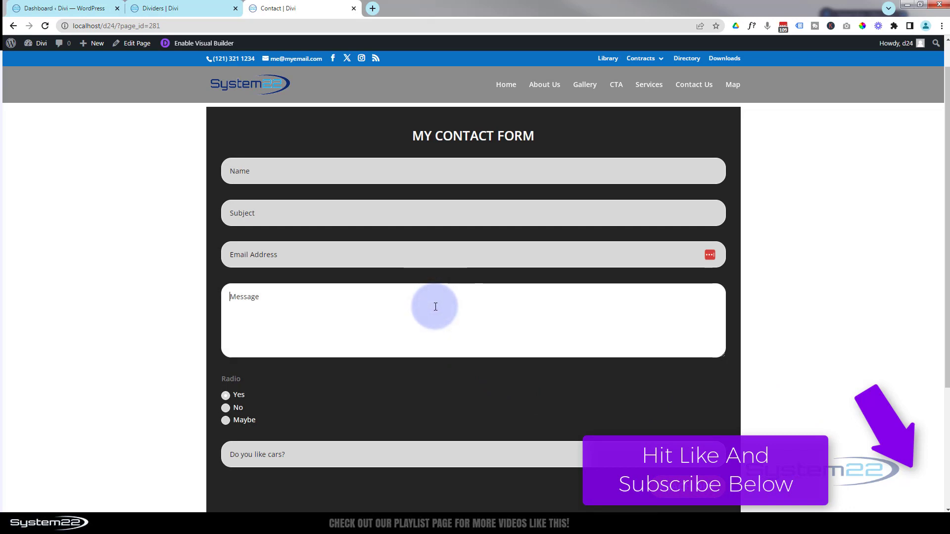
{"action": "left_click", "coordinate": [451, 254]}
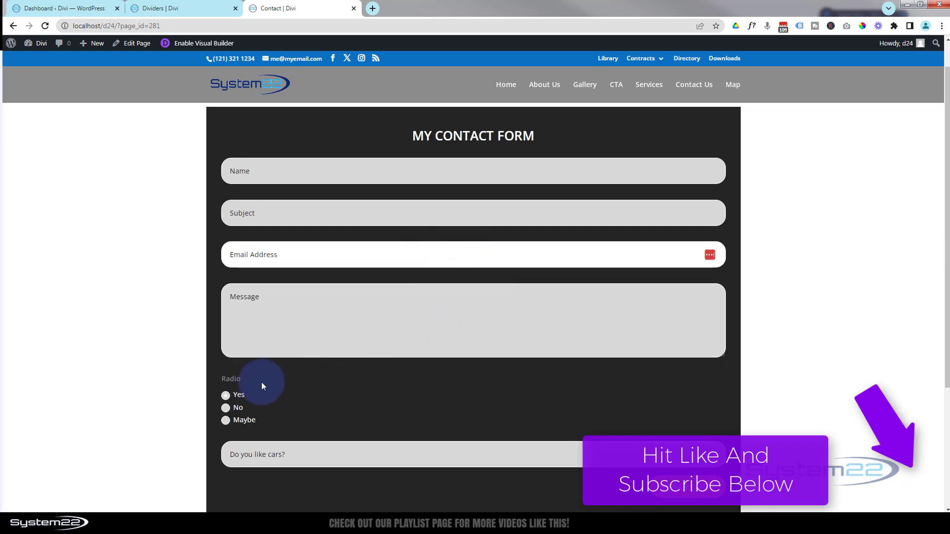
{"action": "left_click", "coordinate": [226, 409]}
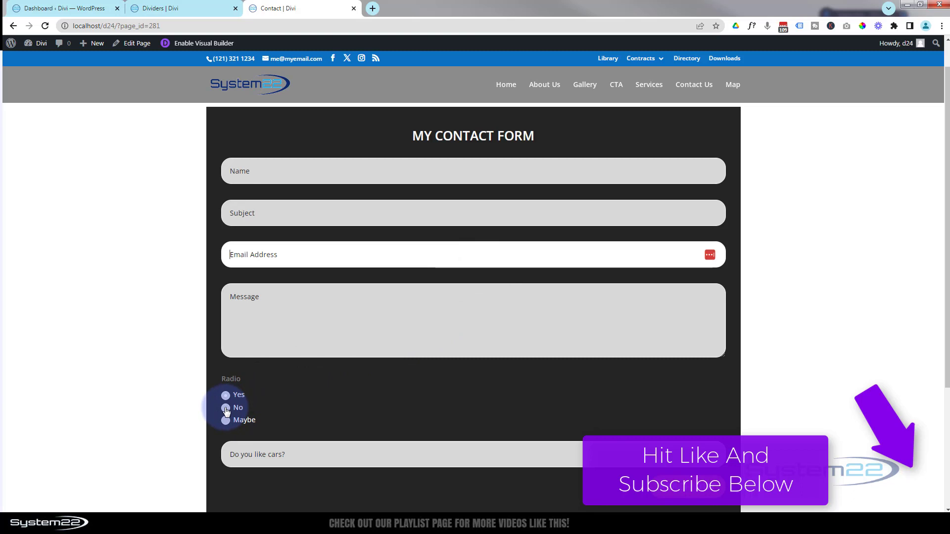